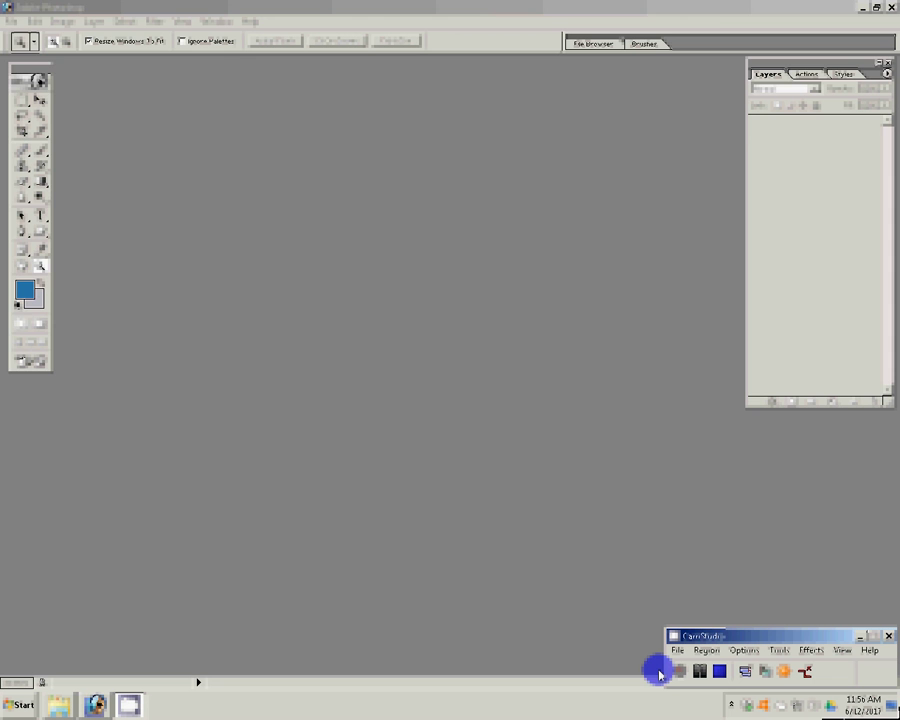
# Step: Import from the WIA-CanoScan flatbed scanner with custom quality settings and preview the scan
pyautogui.click(12, 22)
pyautogui.moveTo(50, 203)
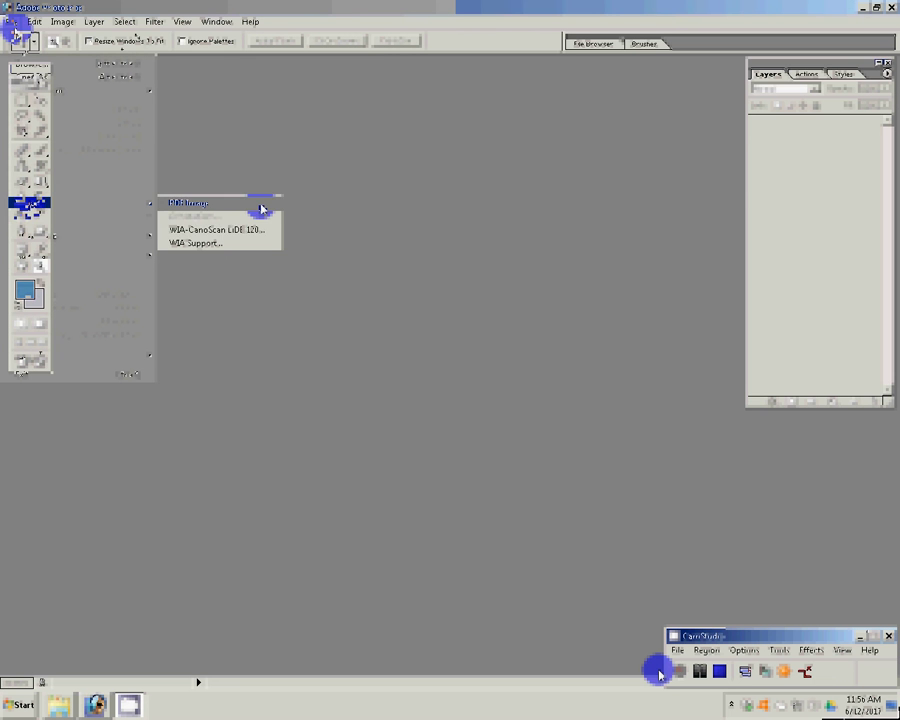
pyautogui.press('Down')
pyautogui.press('Return')
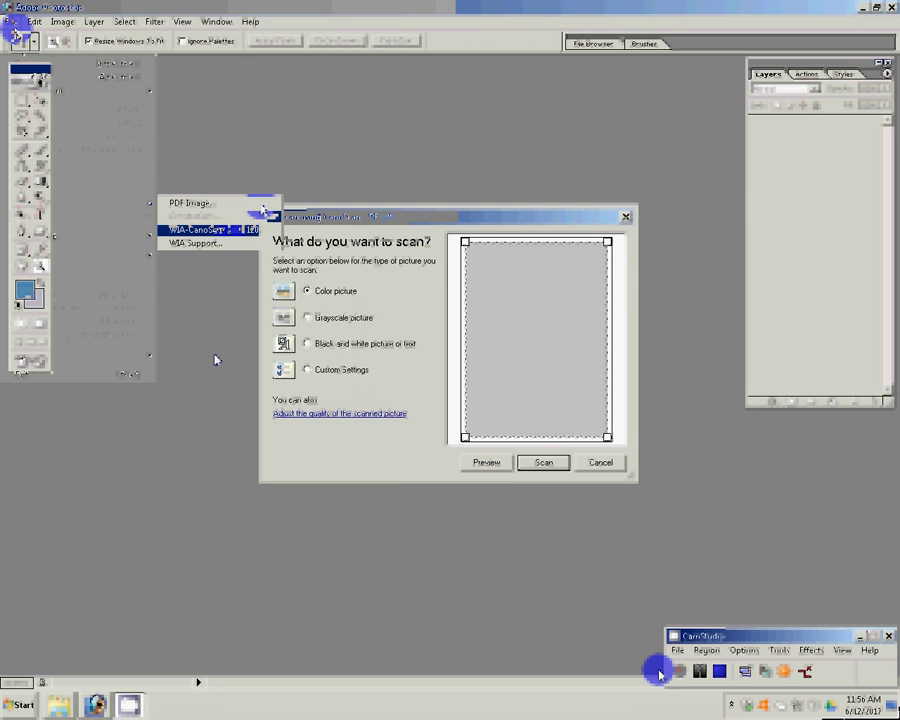
pyautogui.click(345, 371)
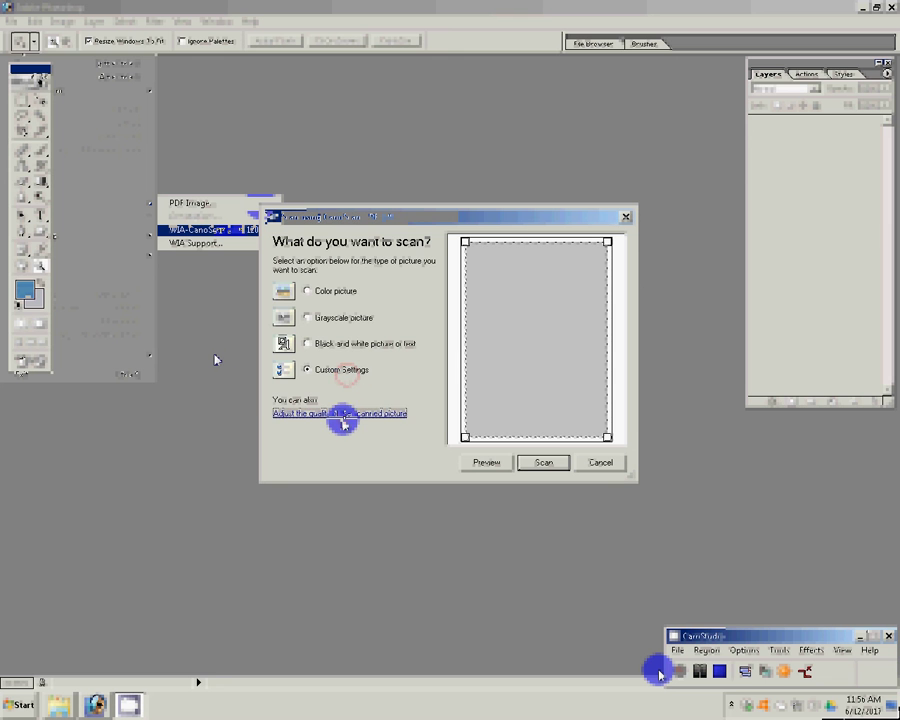
pyautogui.click(342, 416)
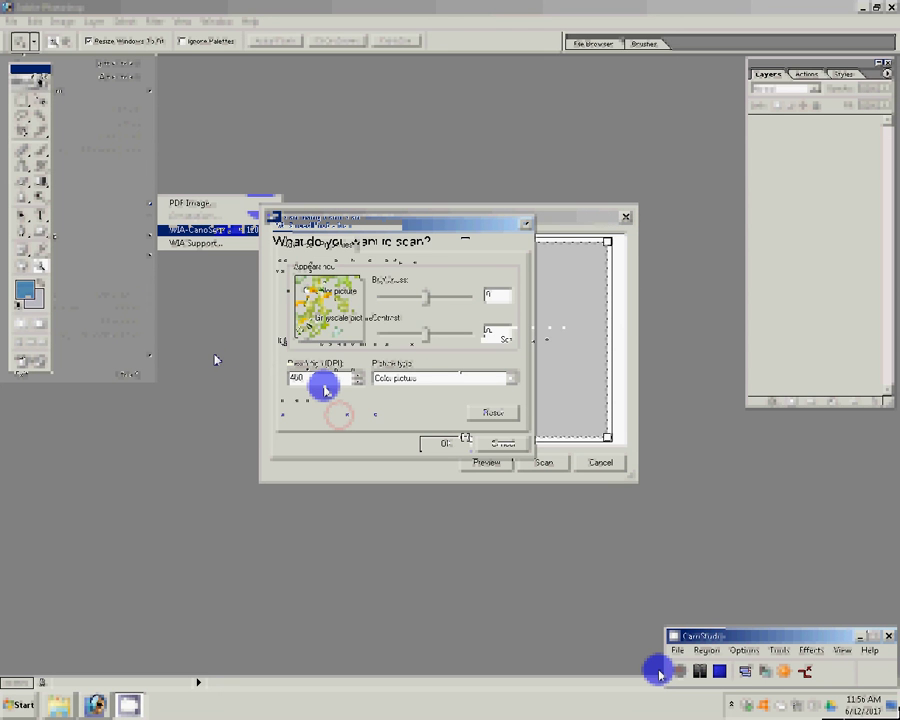
pyautogui.click(487, 462)
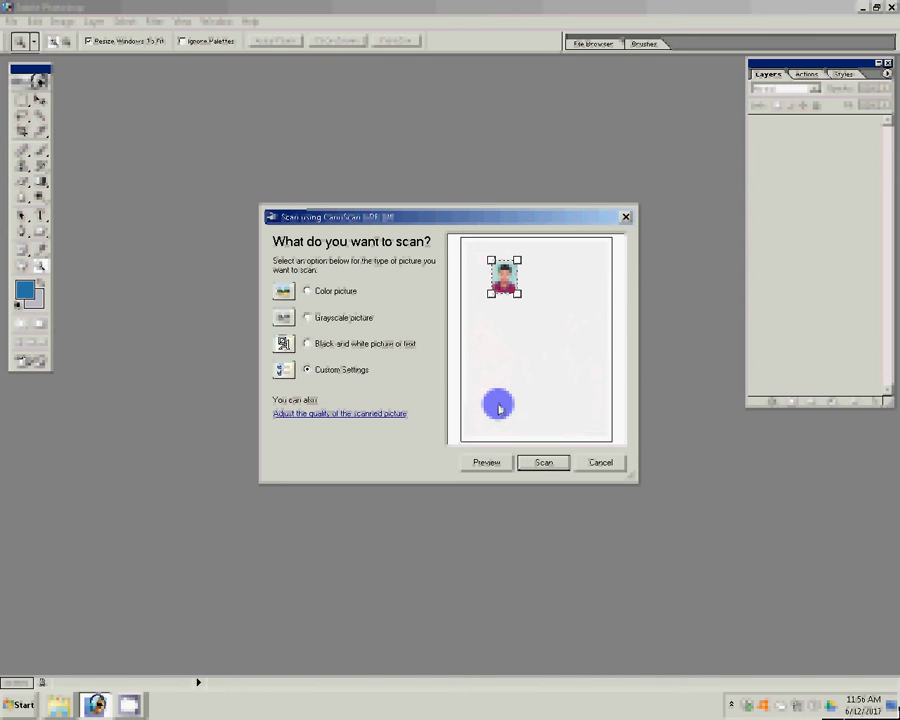
# Step: Frame the scan area tightly around the portrait photo and scan it
pyautogui.moveTo(510, 260); pyautogui.dragTo(510, 252)
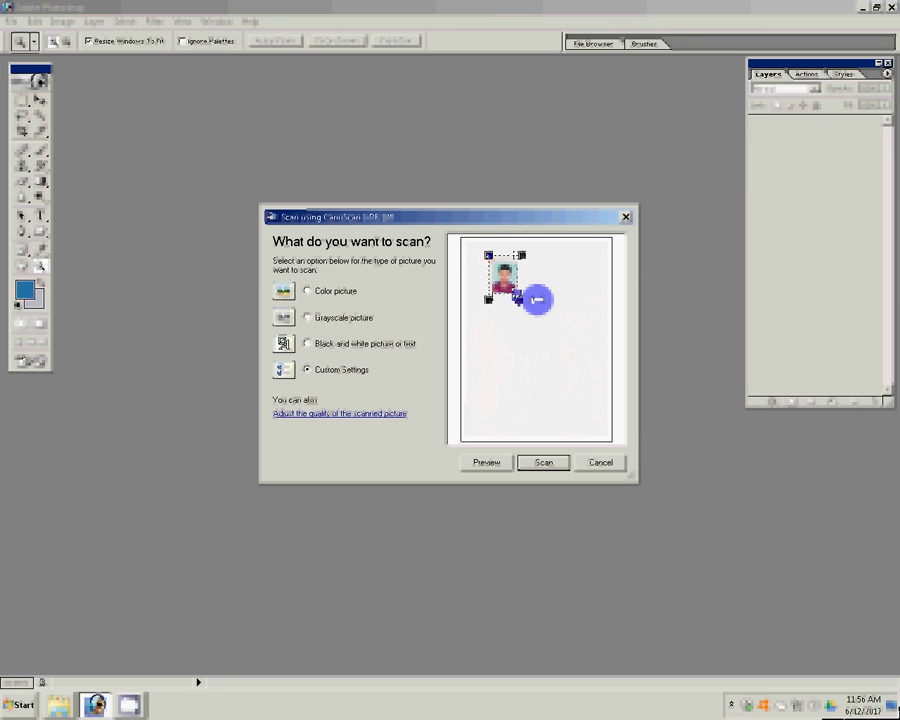
pyautogui.moveTo(536, 299); pyautogui.dragTo(526, 300)
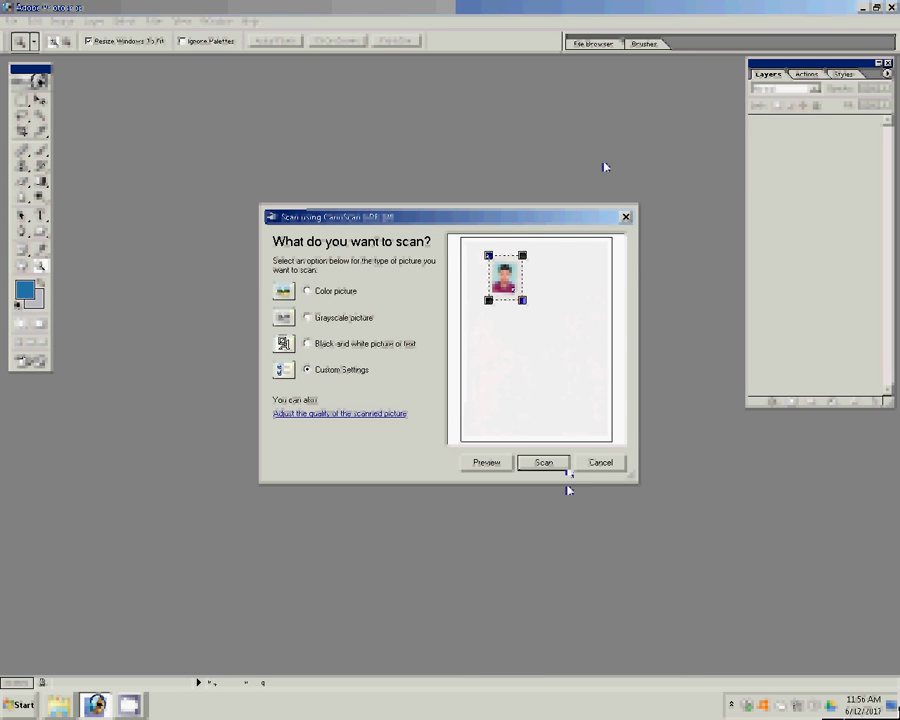
pyautogui.click(545, 462)
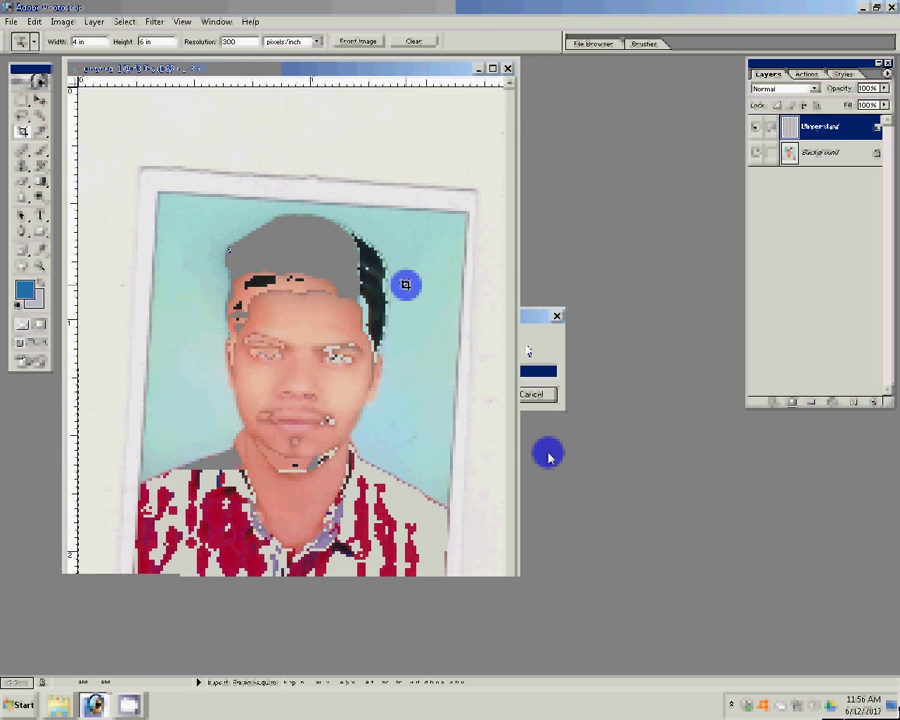
# Step: Fit the scan in view and rotate Layer 1 about -4.1° with Free Transform
pyautogui.hotkey('ctrl', '-')
pyautogui.press('v')
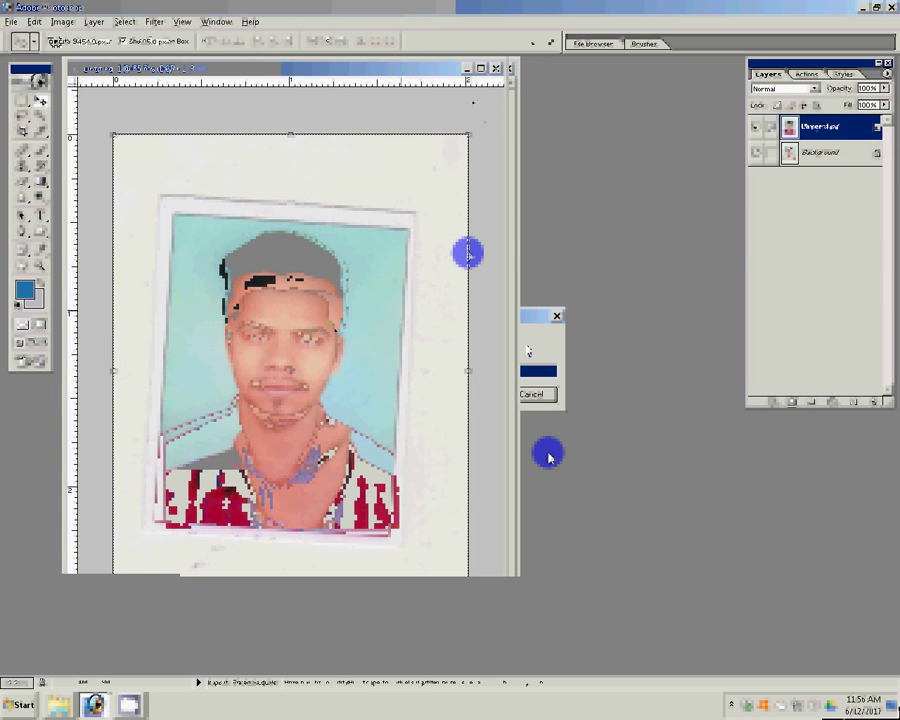
pyautogui.moveTo(470, 253); pyautogui.dragTo(531, 63)
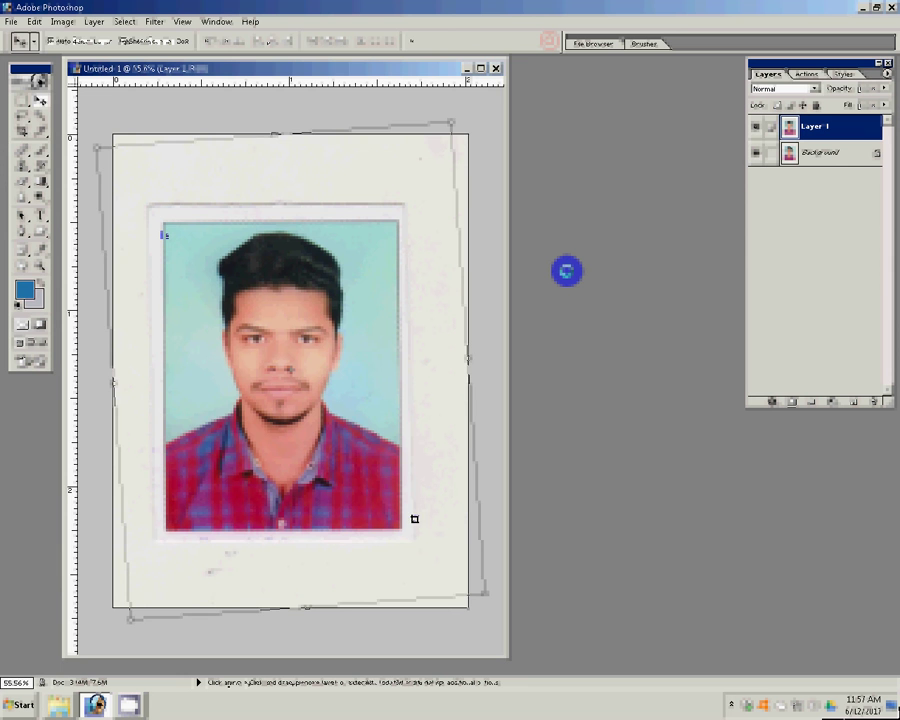
# Step: Set the crop to 3.4cm by 4.4cm, draw it around the portrait and apply it
pyautogui.press('c')
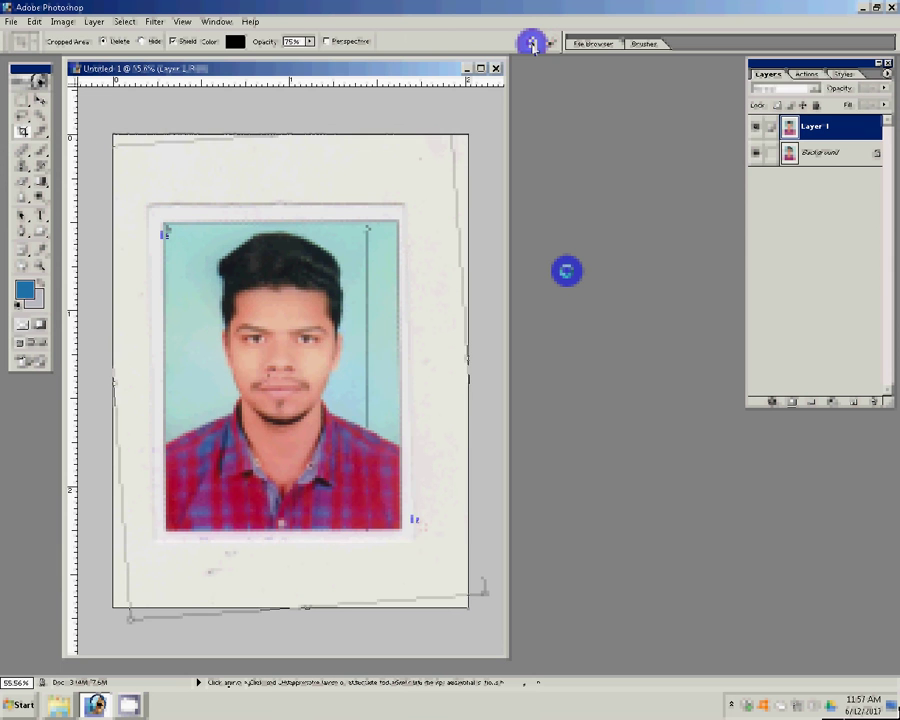
pyautogui.click(533, 44)
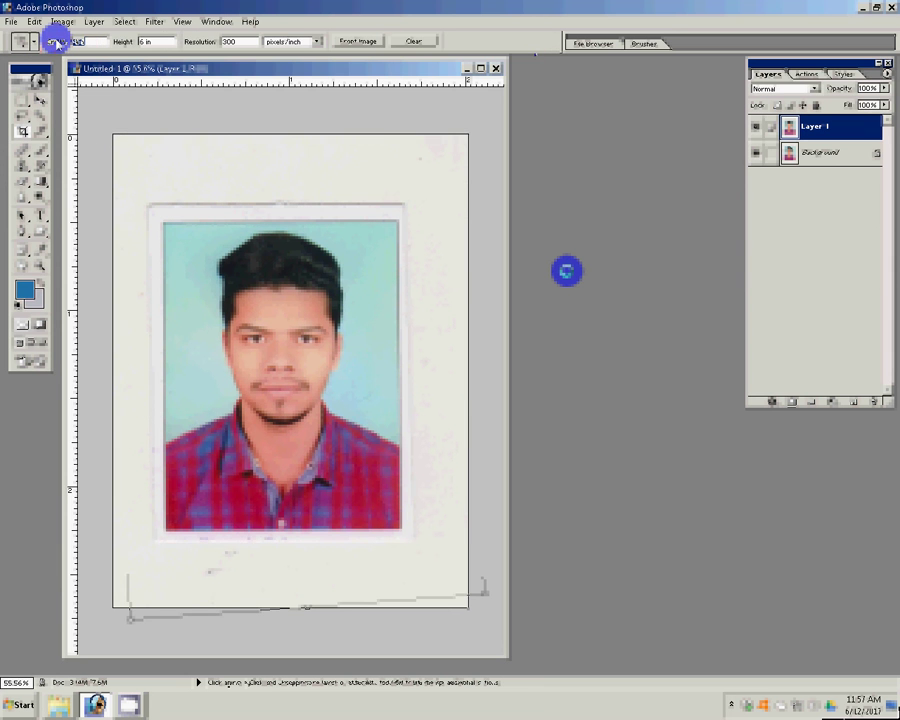
pyautogui.write('3.4cm')
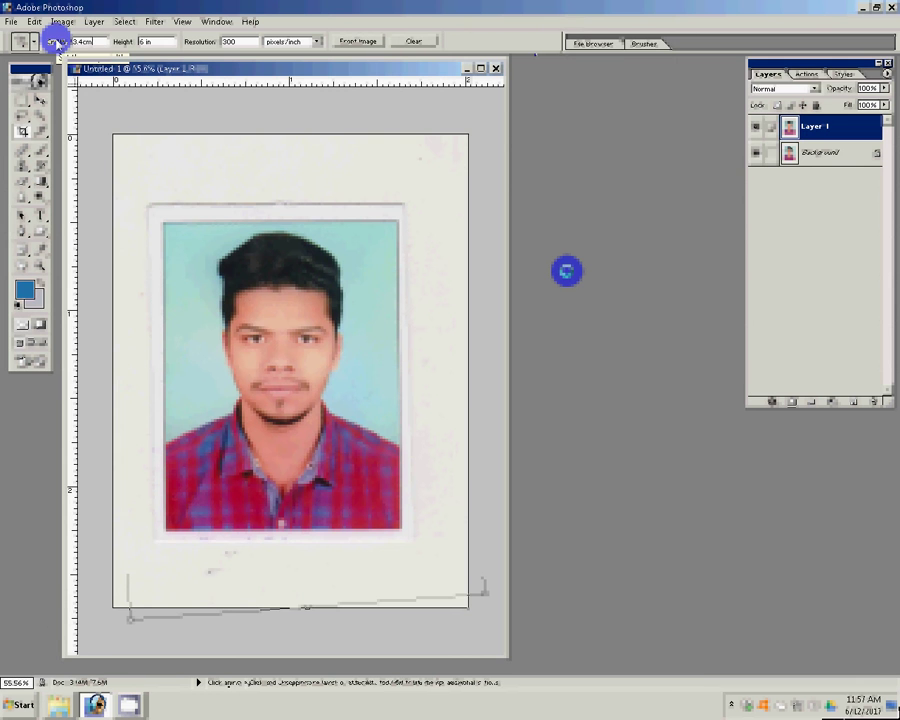
pyautogui.click(157, 41)
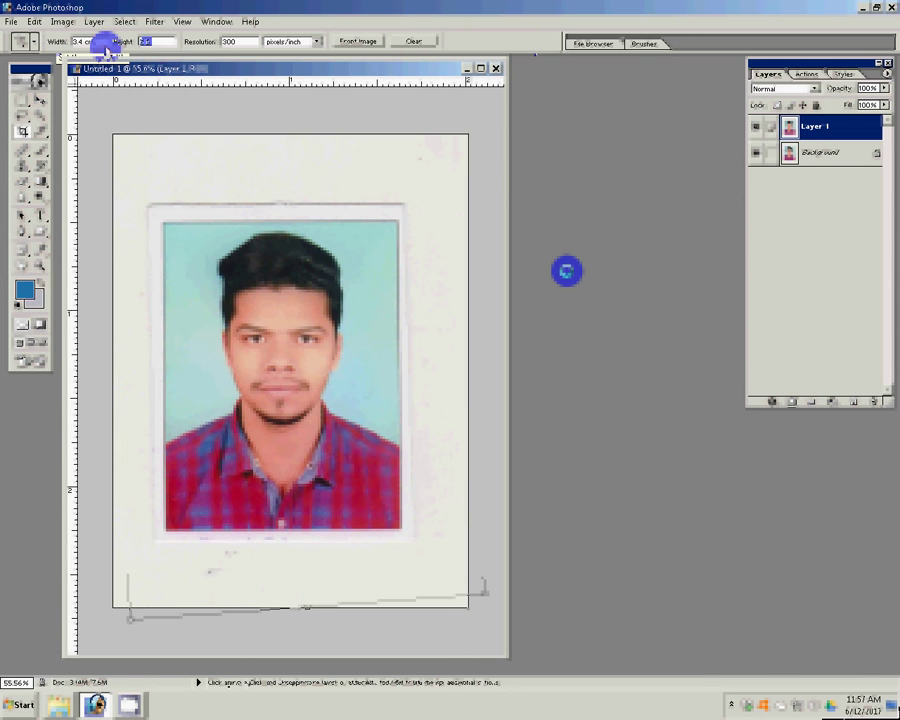
pyautogui.write('4.4c')
pyautogui.write('m')
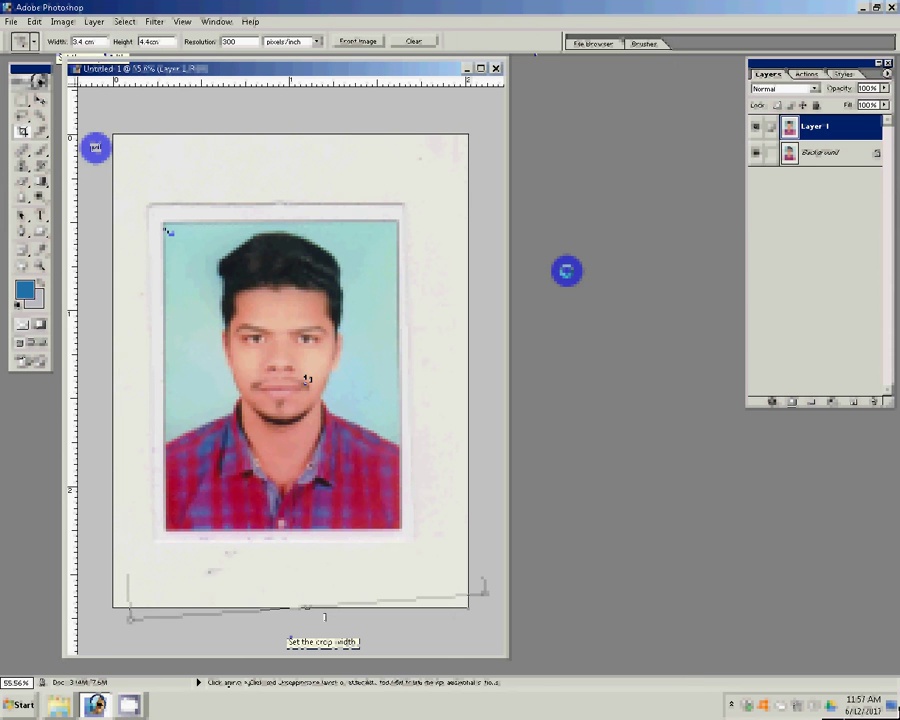
pyautogui.moveTo(165, 222); pyautogui.dragTo(439, 522)
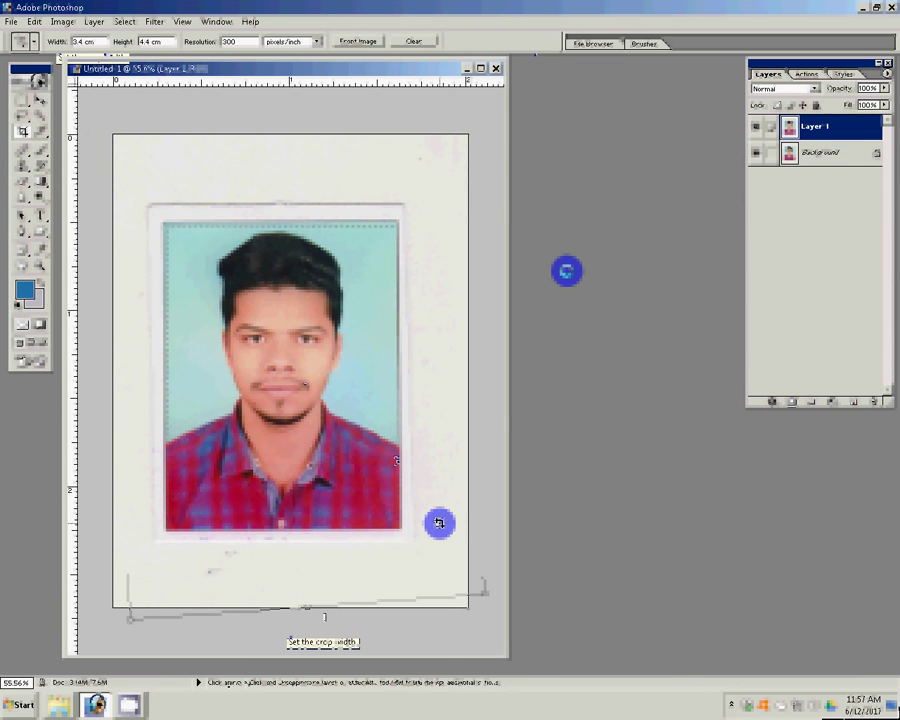
pyautogui.click(421, 331)
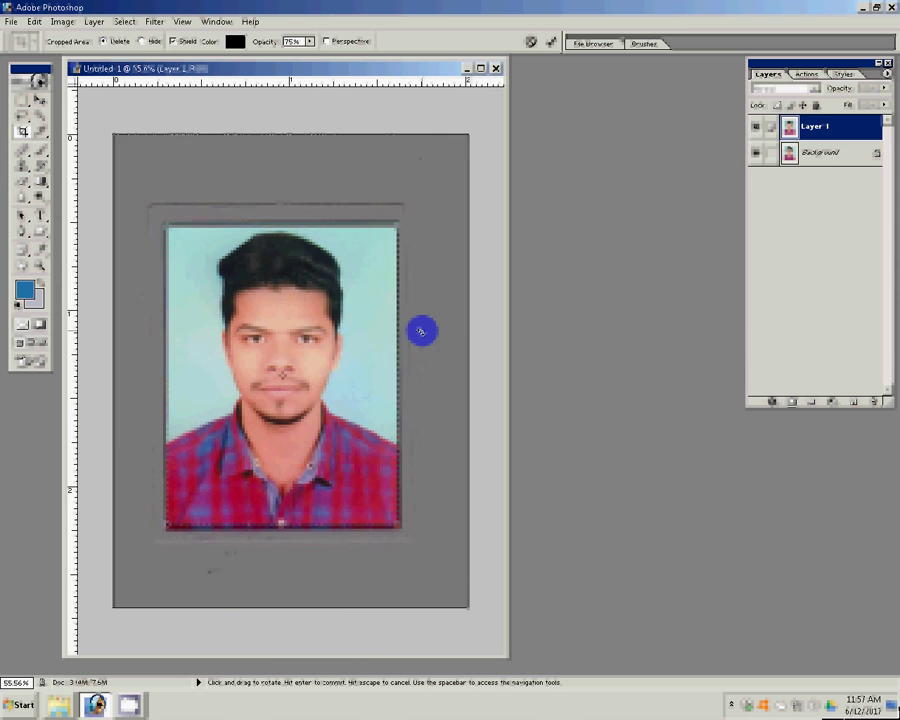
pyautogui.press('Return')
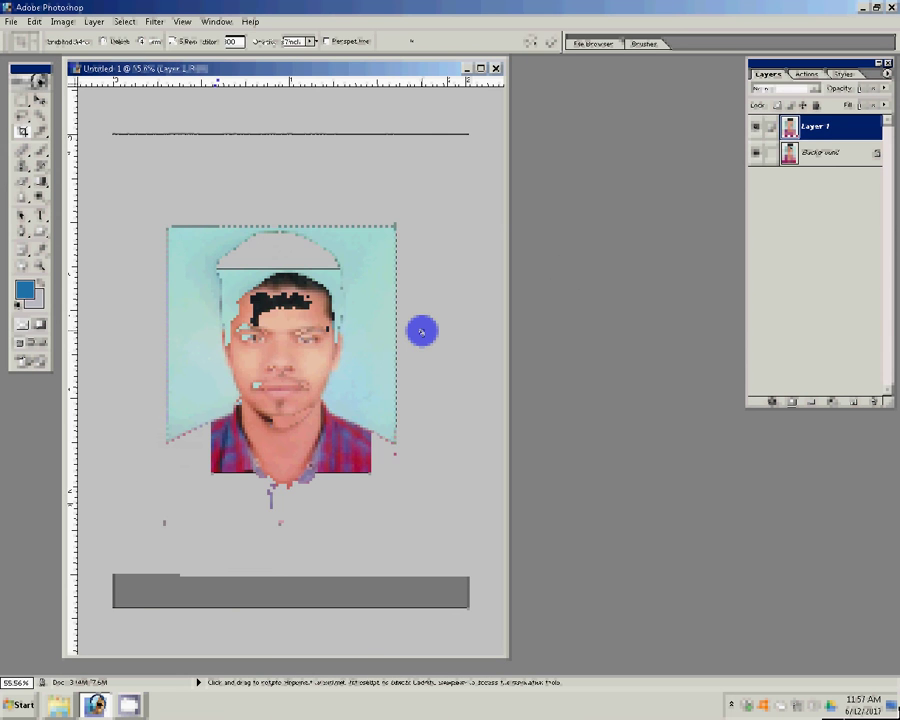
# Step: Set the Levels midtone gamma to 0.72 and shift Color Balance to −13 toward blue
pyautogui.hotkey('ctrl', 'l')
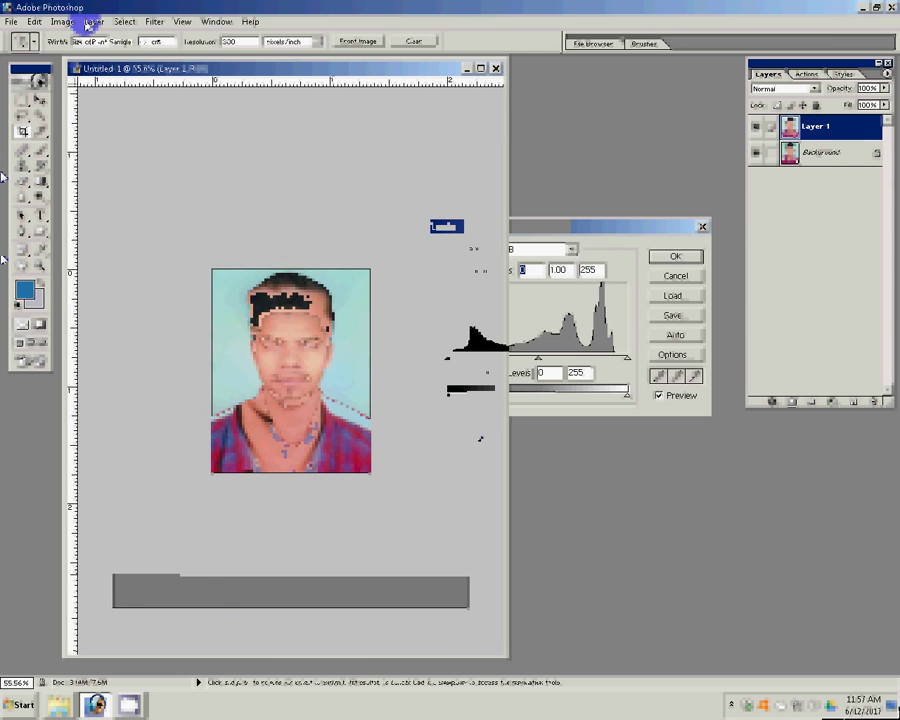
pyautogui.moveTo(538, 357); pyautogui.dragTo(557, 358)
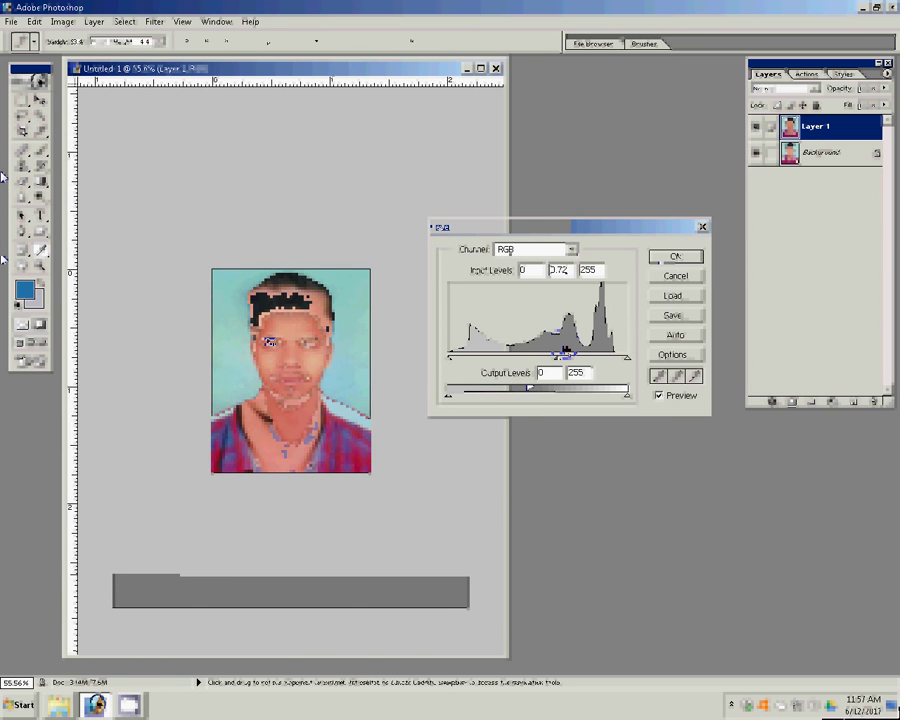
pyautogui.keyDown('ctrl'); pyautogui.click(411, 381); pyautogui.keyUp('ctrl')
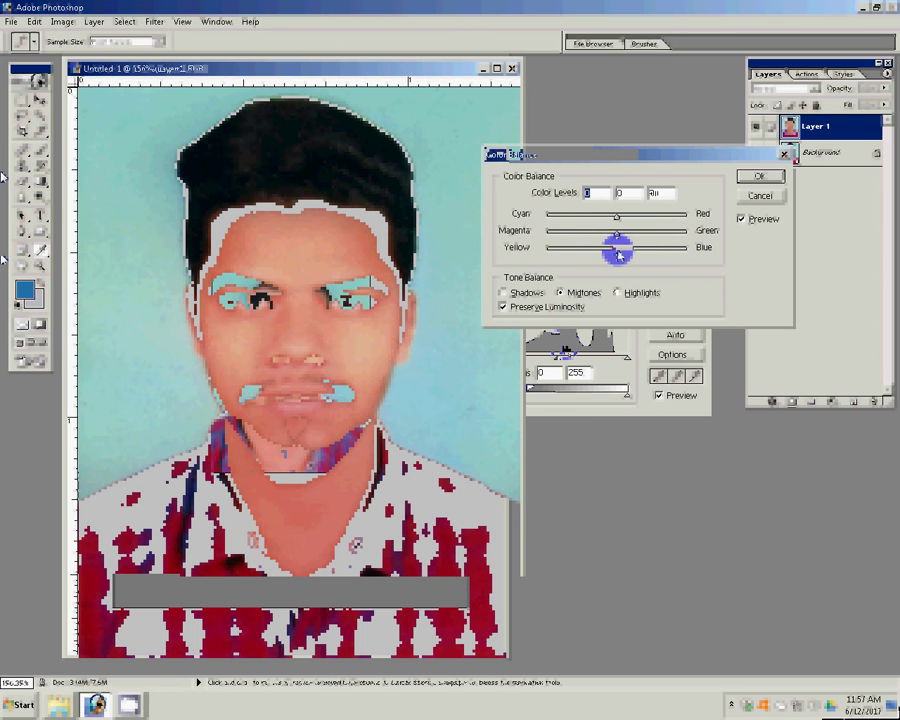
pyautogui.moveTo(618, 255); pyautogui.dragTo(607, 258)
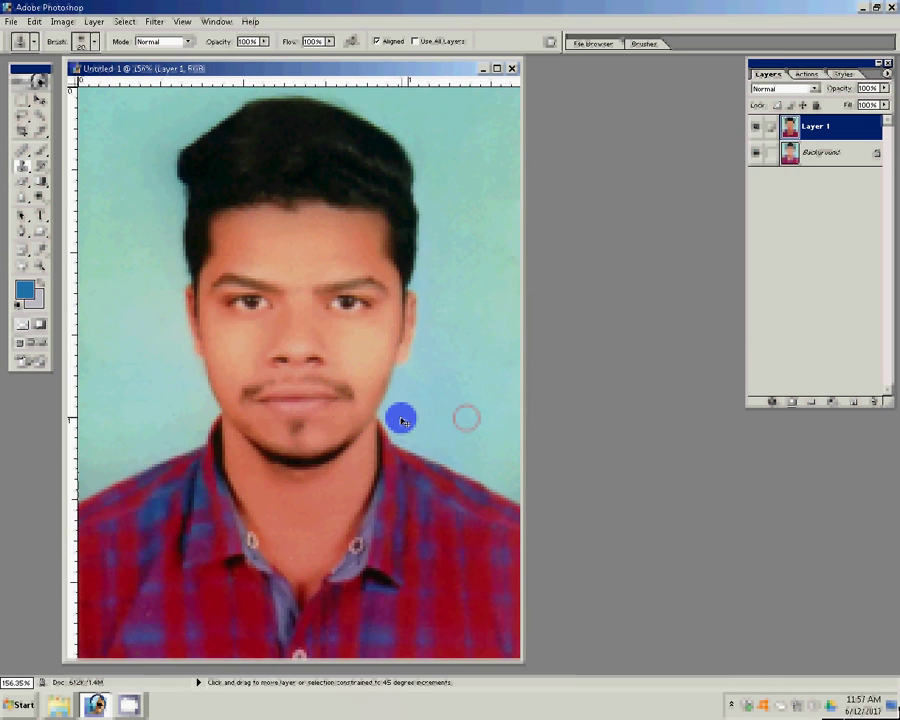
# Step: Play the PP 6 action to build the passport-photo layout sheet
pyautogui.click(806, 74)
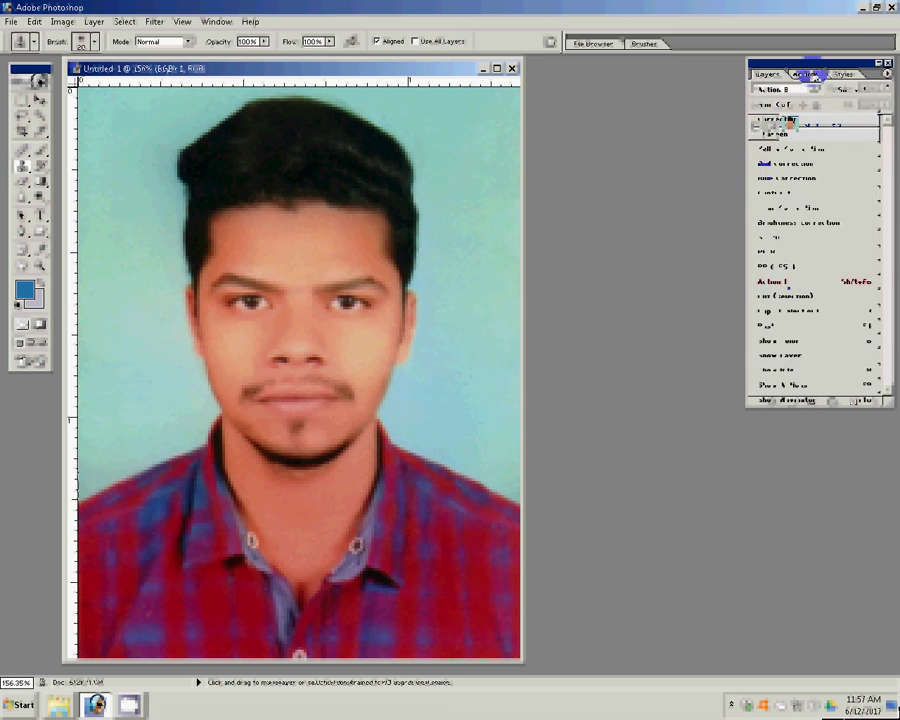
pyautogui.click(797, 267)
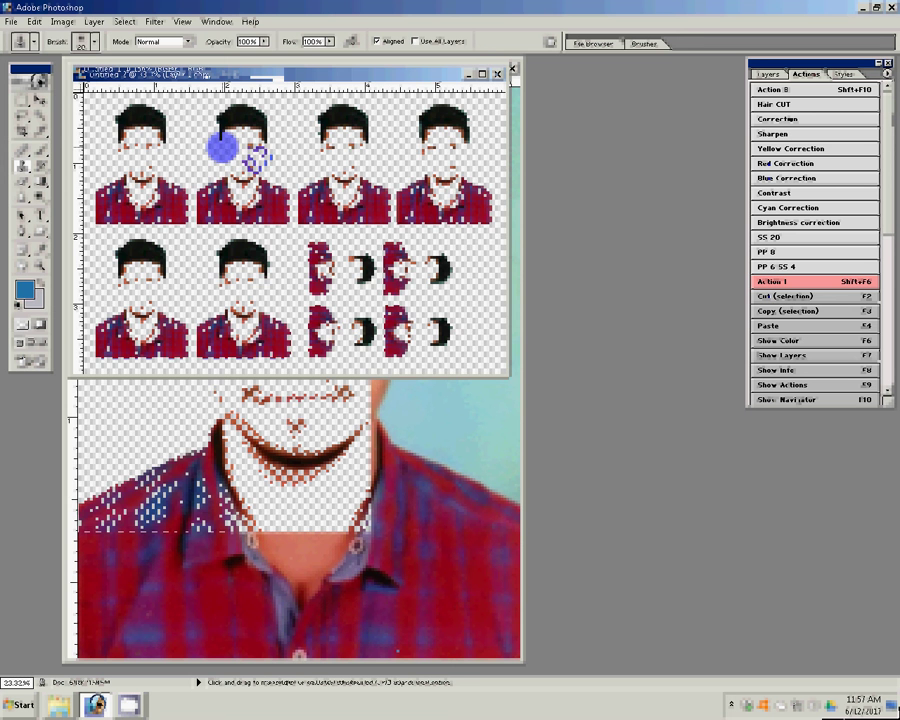
pyautogui.click(65, 22)
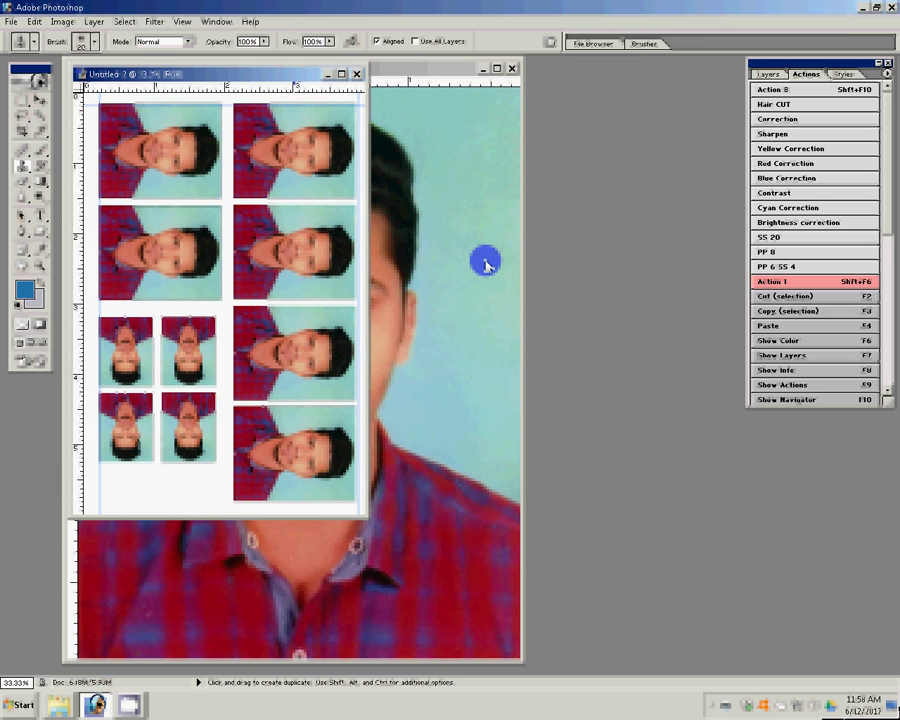
pyautogui.click(342, 76)
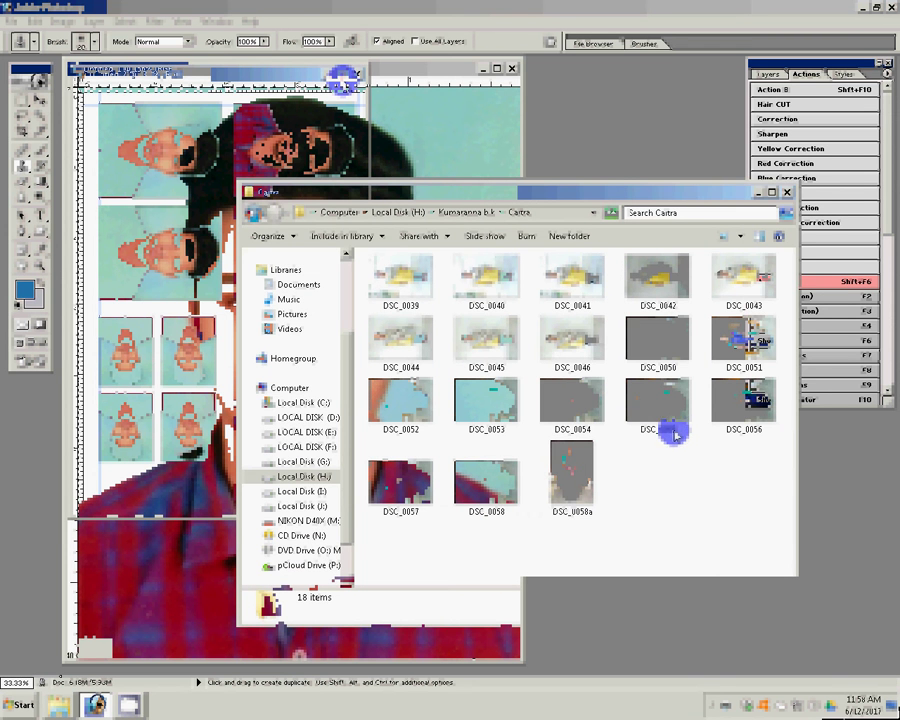
pyautogui.moveTo(657, 400)
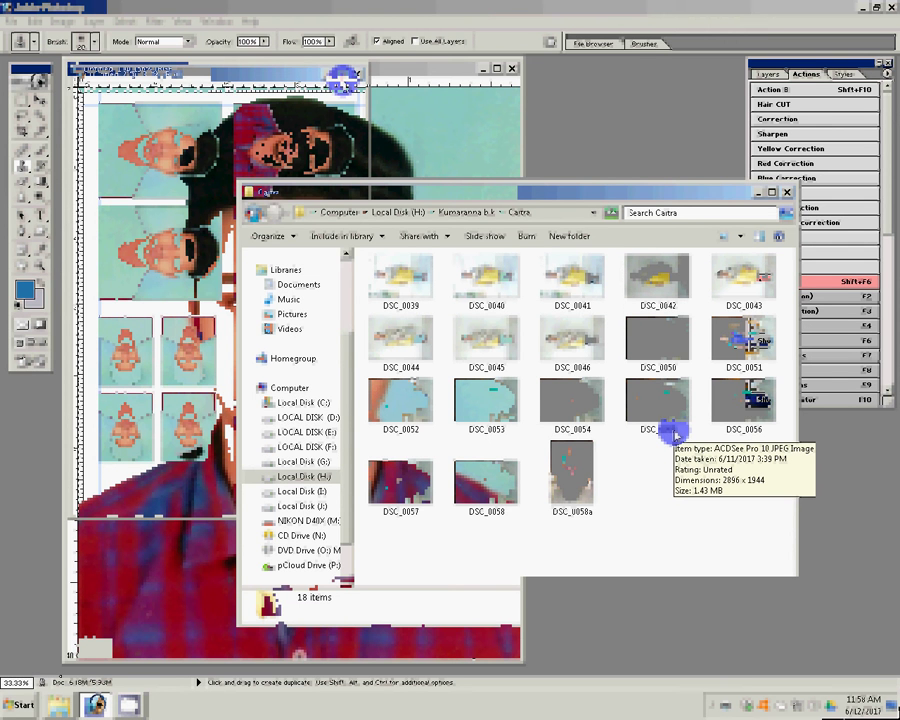
# Step: Open photo DSC_0046 from the Explorer folder in Photoshop
pyautogui.click(572, 338)
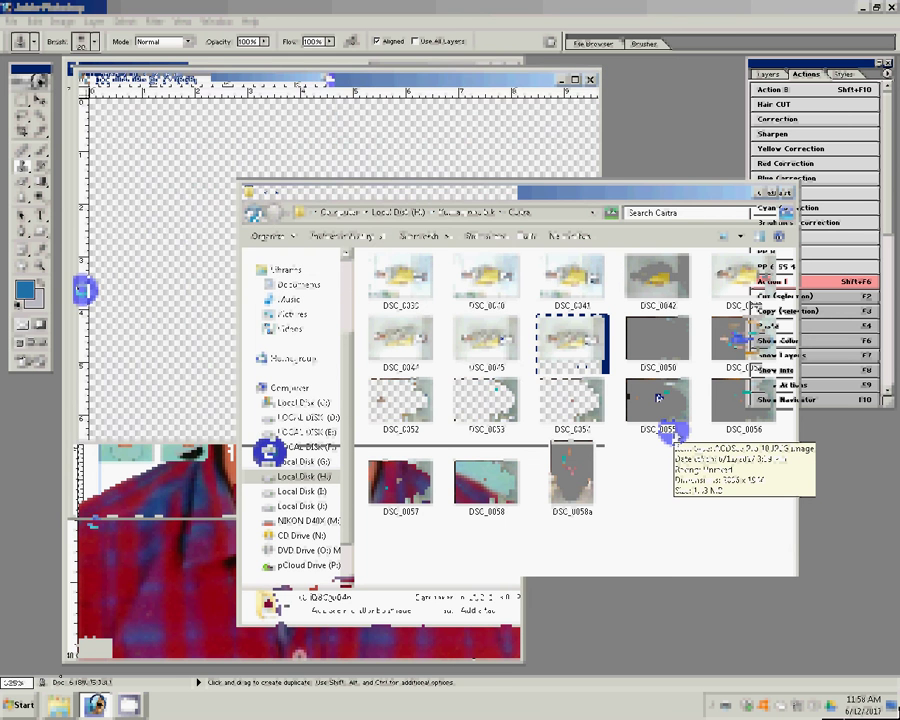
pyautogui.click(63, 21)
pyautogui.moveTo(67, 148)
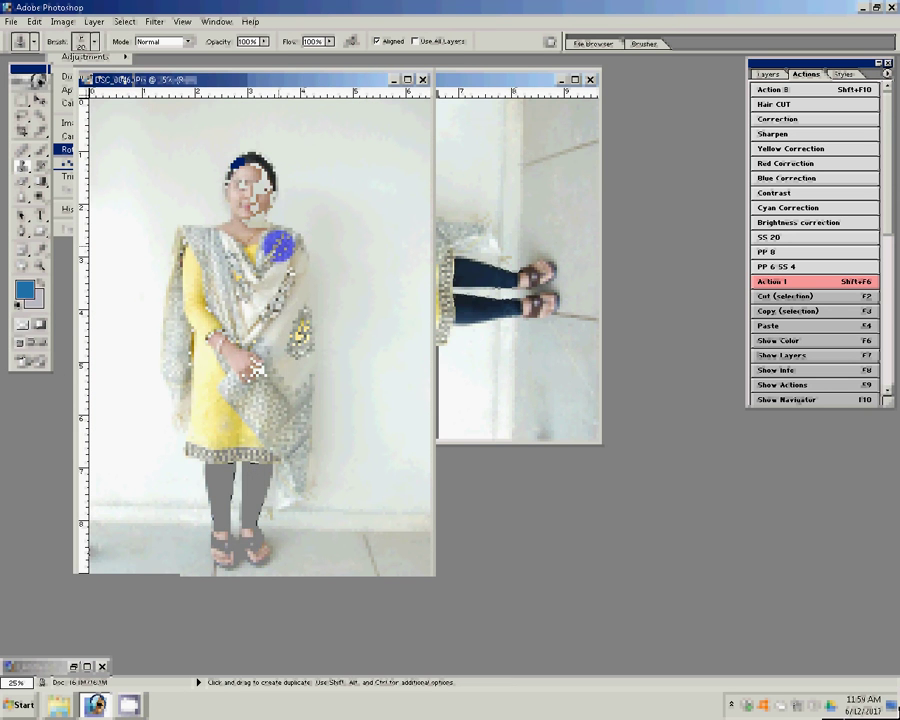
# Step: Zoom to 100% and add a near-black Solid Color fill layer
pyautogui.hotkey('ctrl', 'alt', '0')
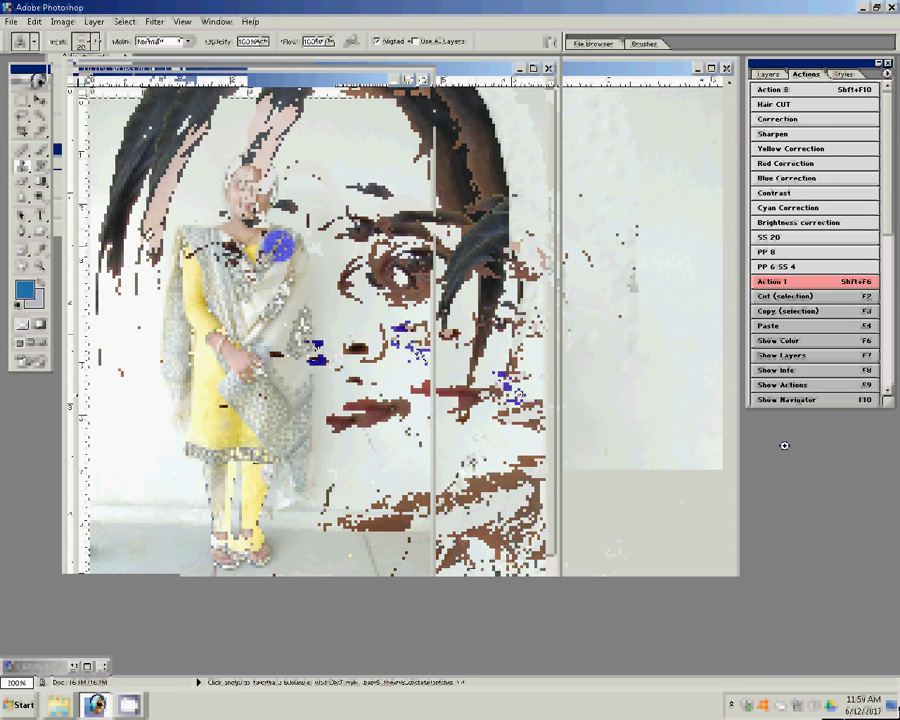
pyautogui.press('z')
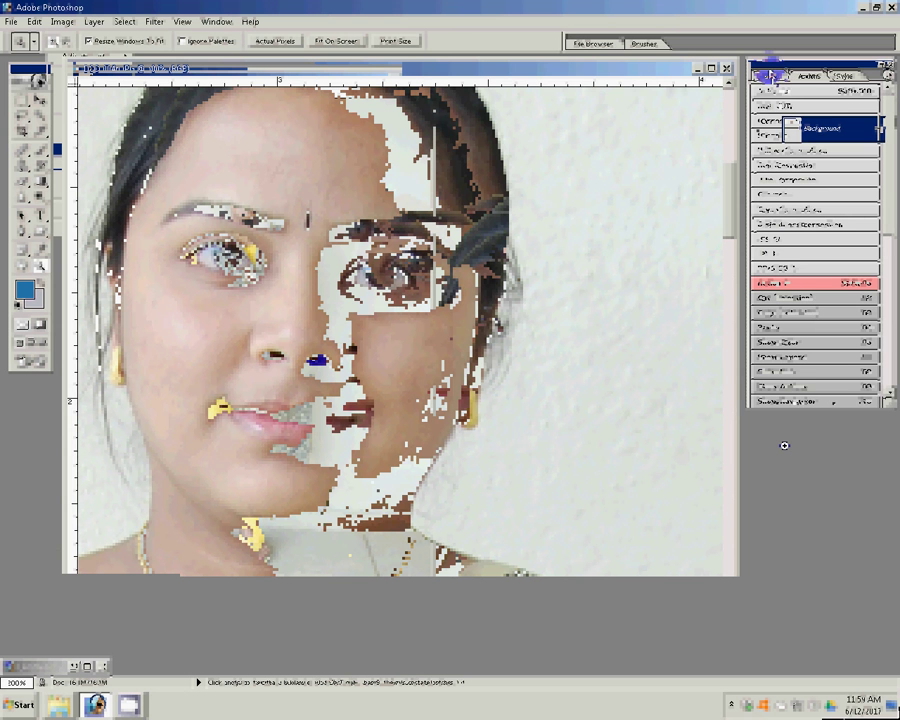
pyautogui.click(835, 404)
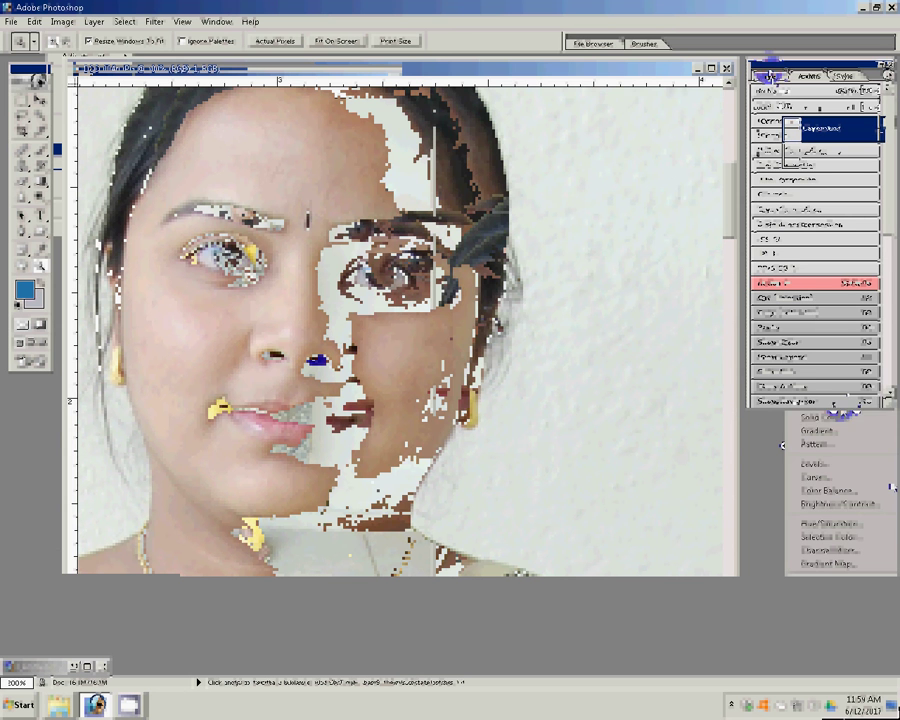
pyautogui.click(820, 418)
pyautogui.click(590, 505)
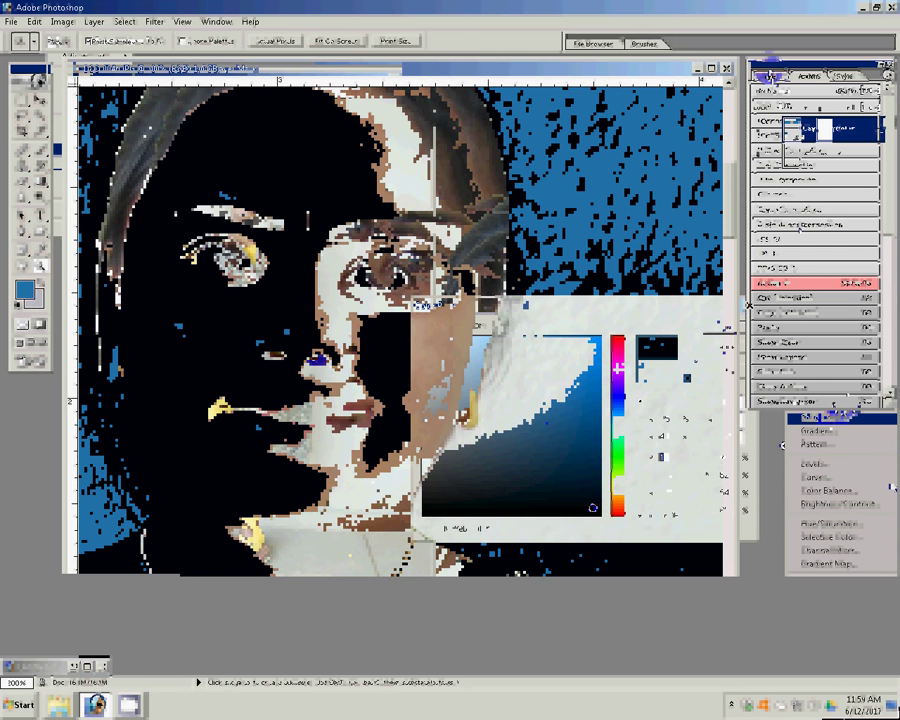
pyautogui.press('Return')
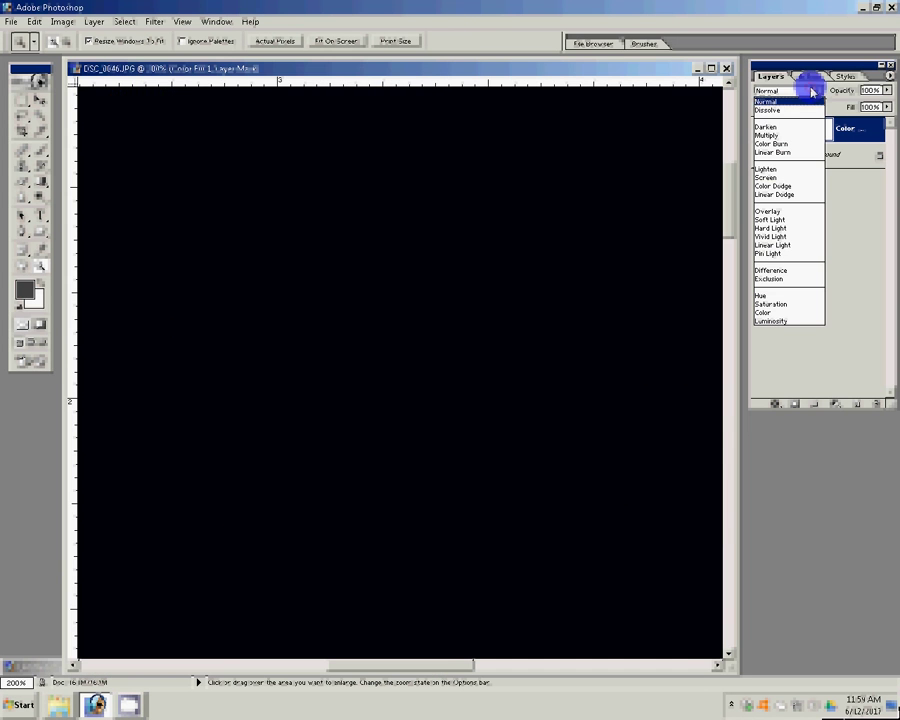
# Step: Set the fill layer to Soft Light and change its colour to #283438
pyautogui.click(781, 136)
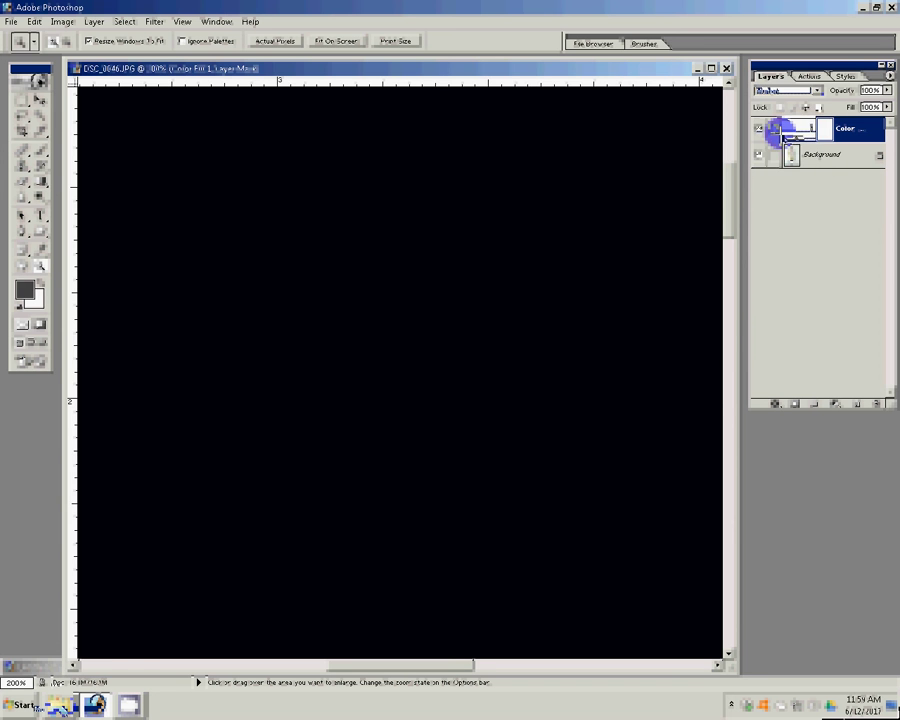
pyautogui.click(787, 90)
pyautogui.click(773, 222)
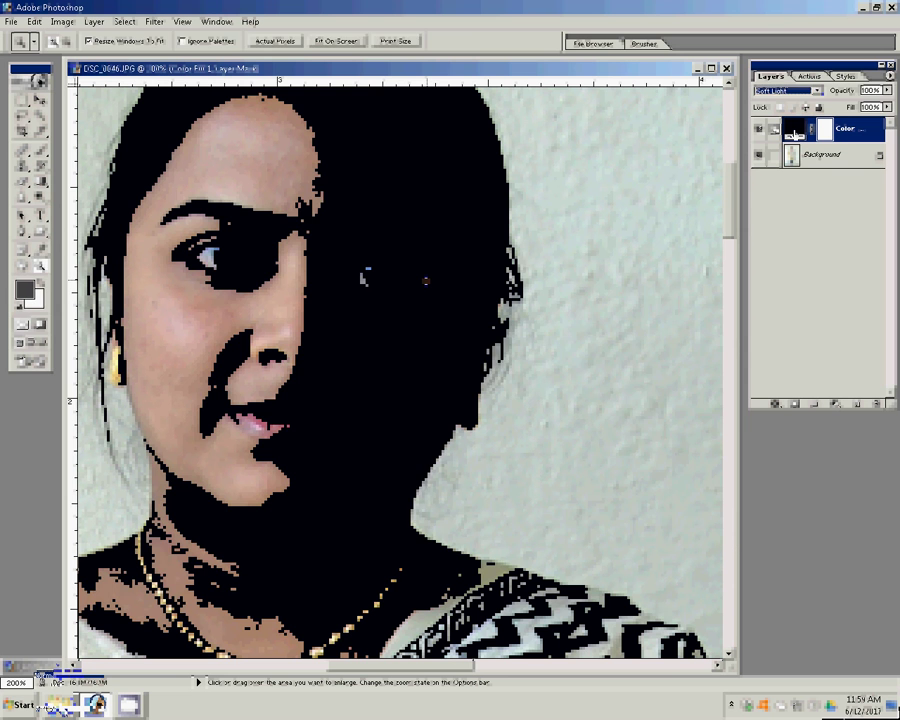
pyautogui.doubleClick(793, 128)
pyautogui.click(442, 357)
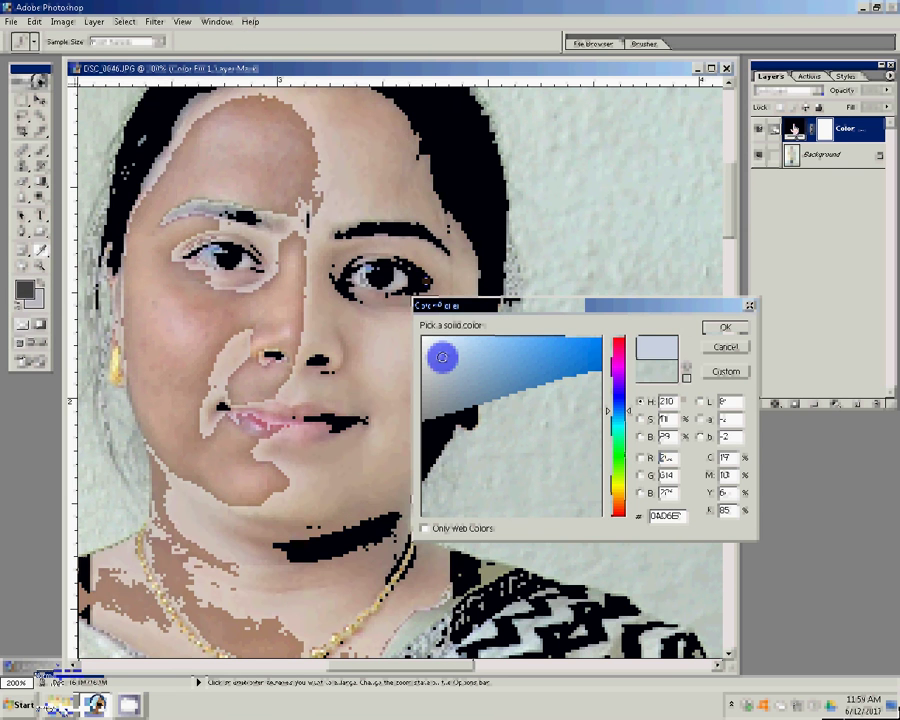
pyautogui.moveTo(463, 478)
pyautogui.mouseDown()
pyautogui.moveTo(464, 490)
pyautogui.moveTo(465, 465)
pyautogui.mouseUp()
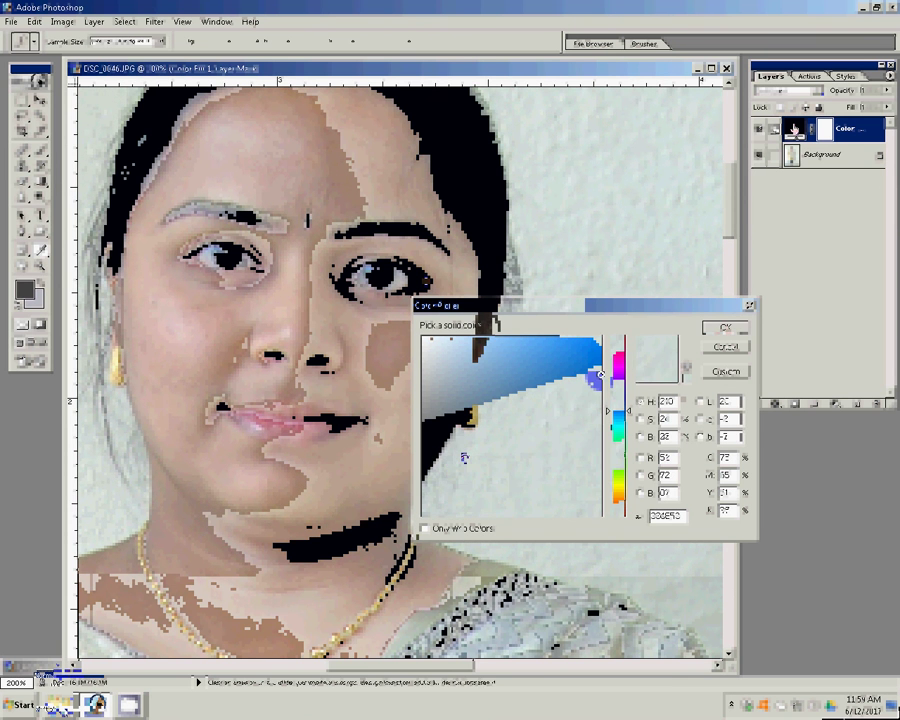
pyautogui.press('Return')
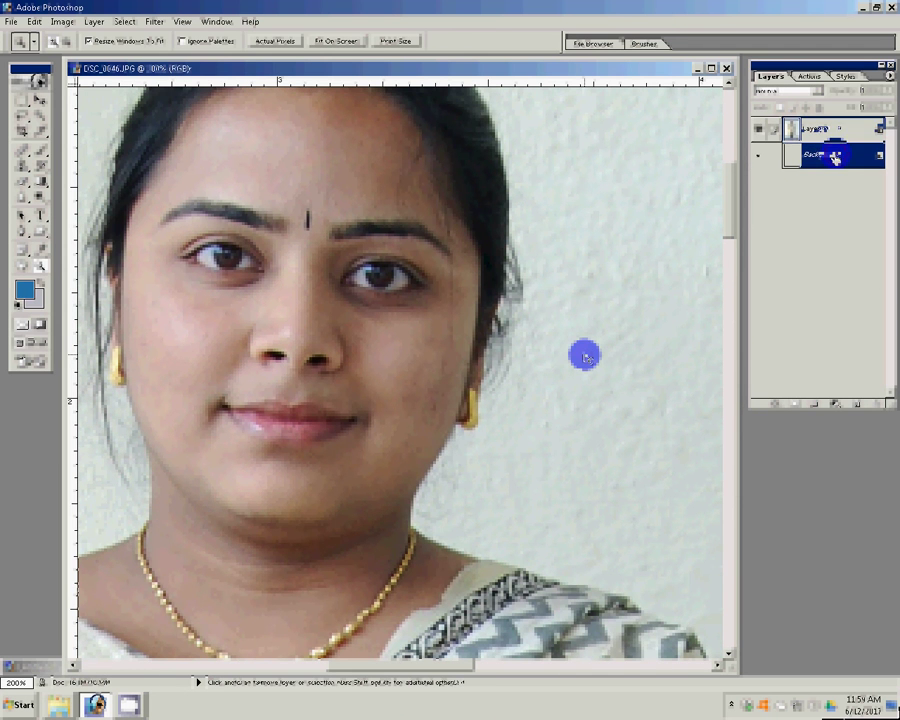
# Step: Resize the Background image proportionally to 4 inches wide (1200 × 1788 px at 300 ppi)
pyautogui.click(403, 85)
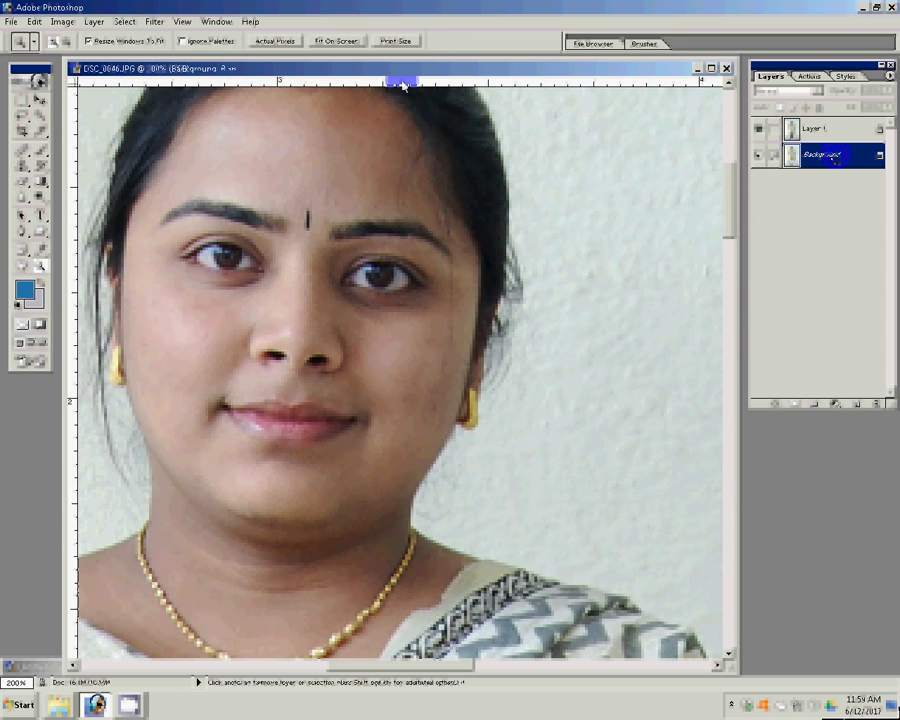
pyautogui.click(63, 21)
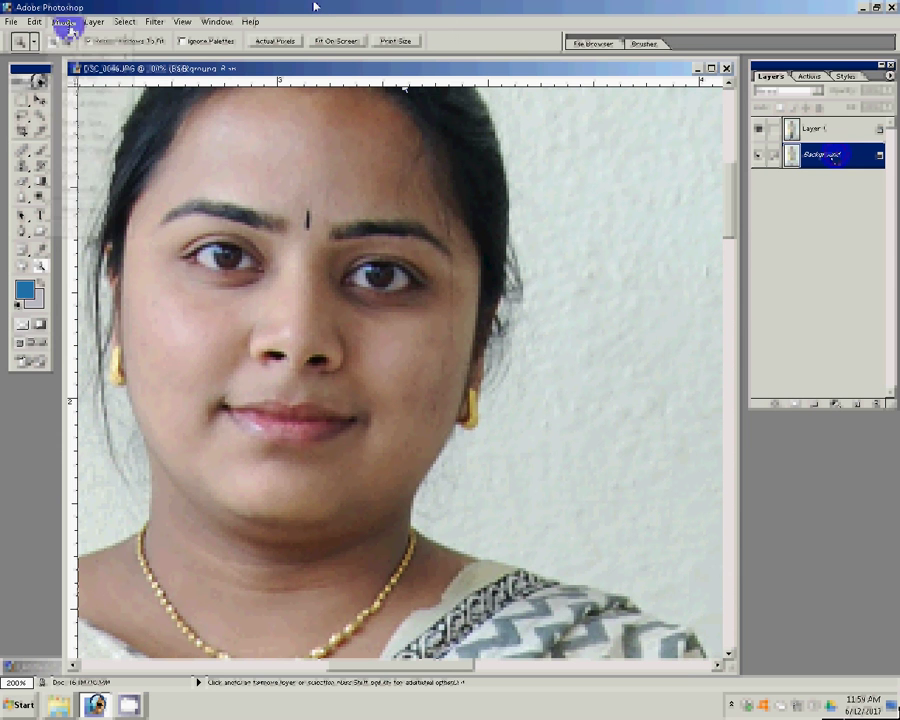
pyautogui.click(88, 124)
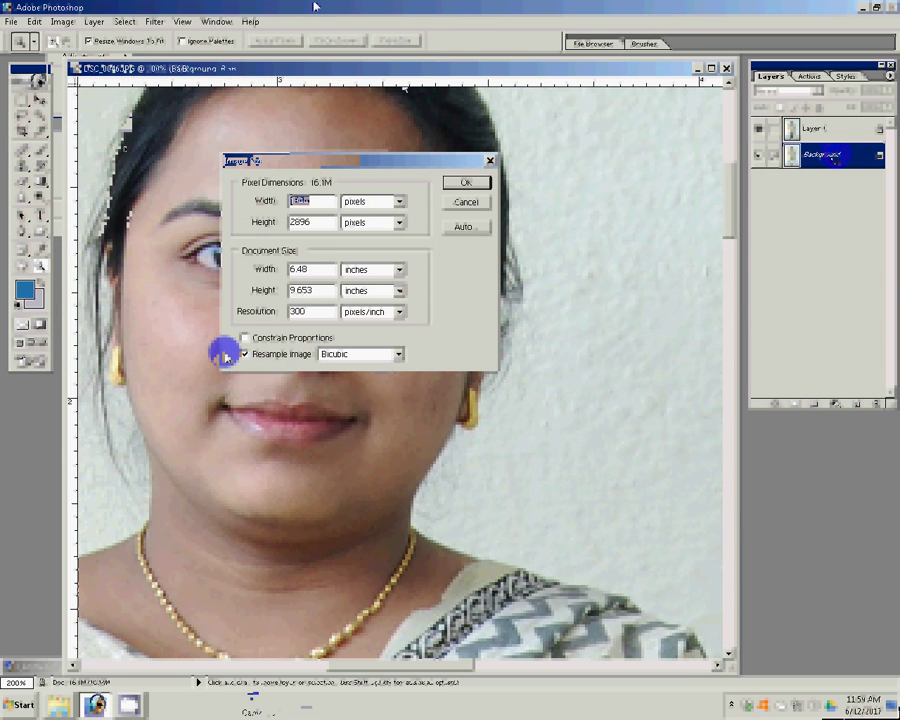
pyautogui.hotkey('alt', 'c')
pyautogui.write('4')
pyautogui.click(476, 182)
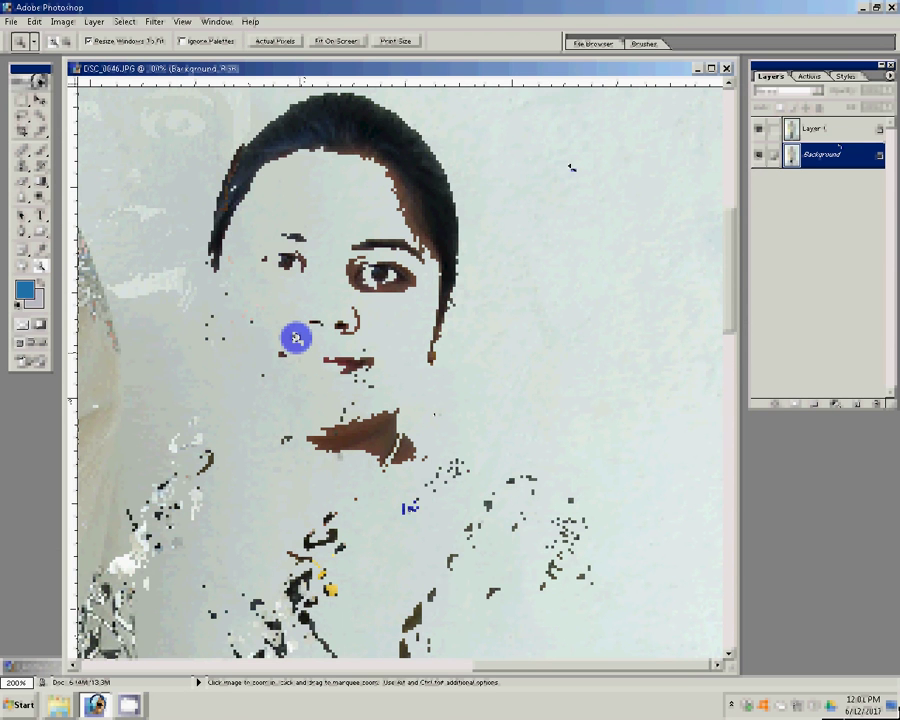
# Step: Apply the Magic > Magic Pro filter with Graininess set to 100
pyautogui.click(138, 22)
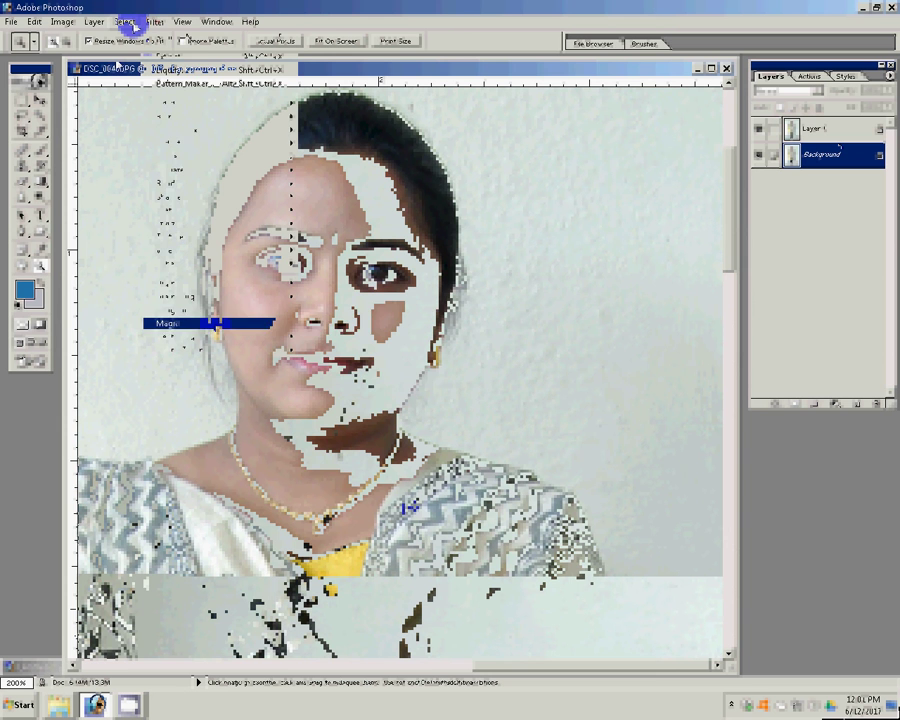
pyautogui.click(387, 340)
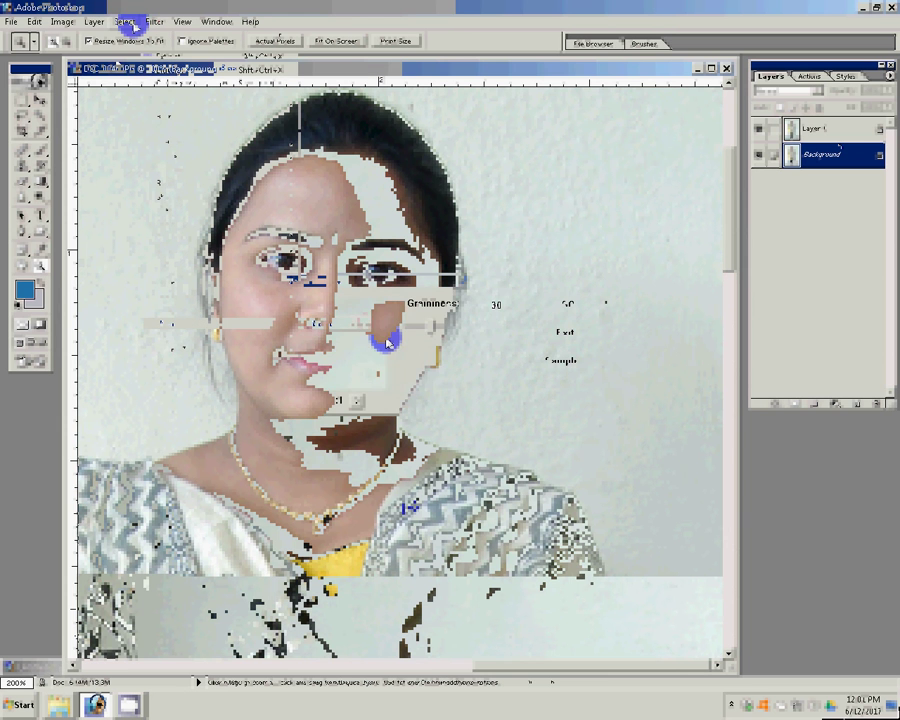
pyautogui.write('1')
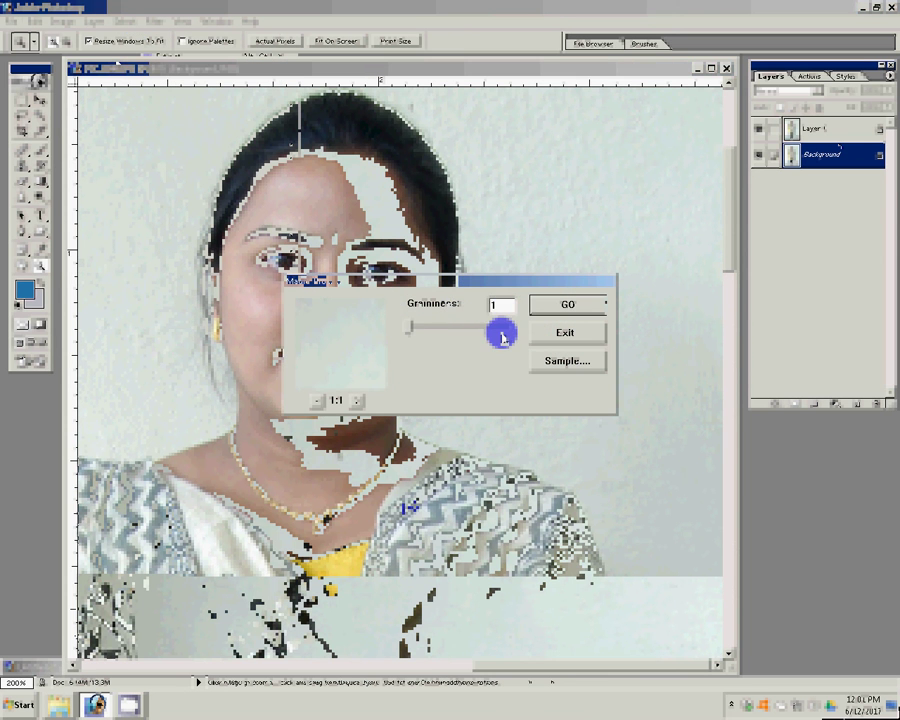
pyautogui.write('00')
pyautogui.click(550, 305)
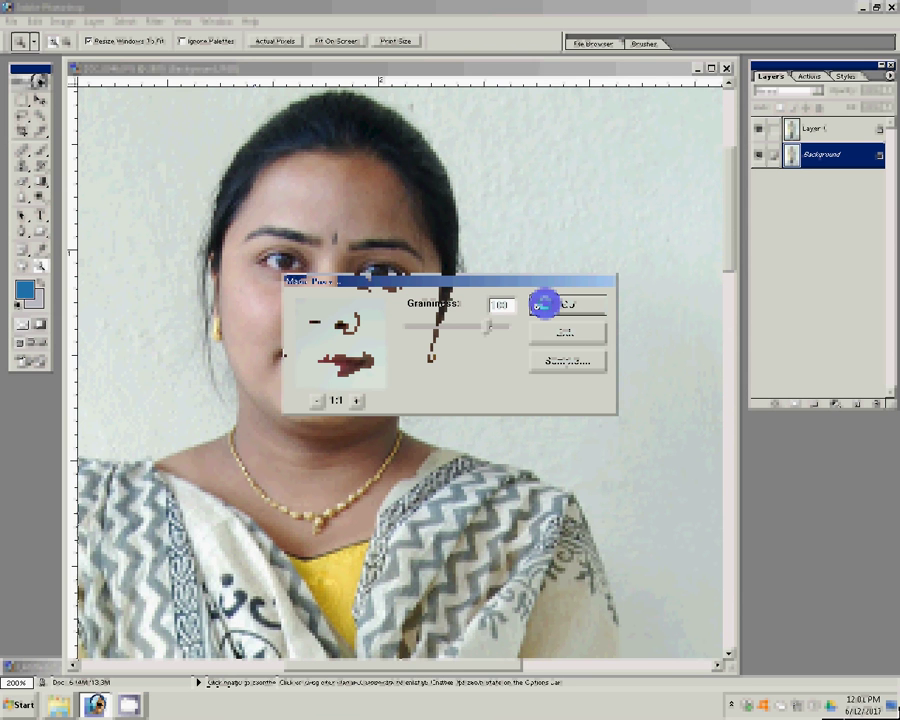
pyautogui.click(216, 22)
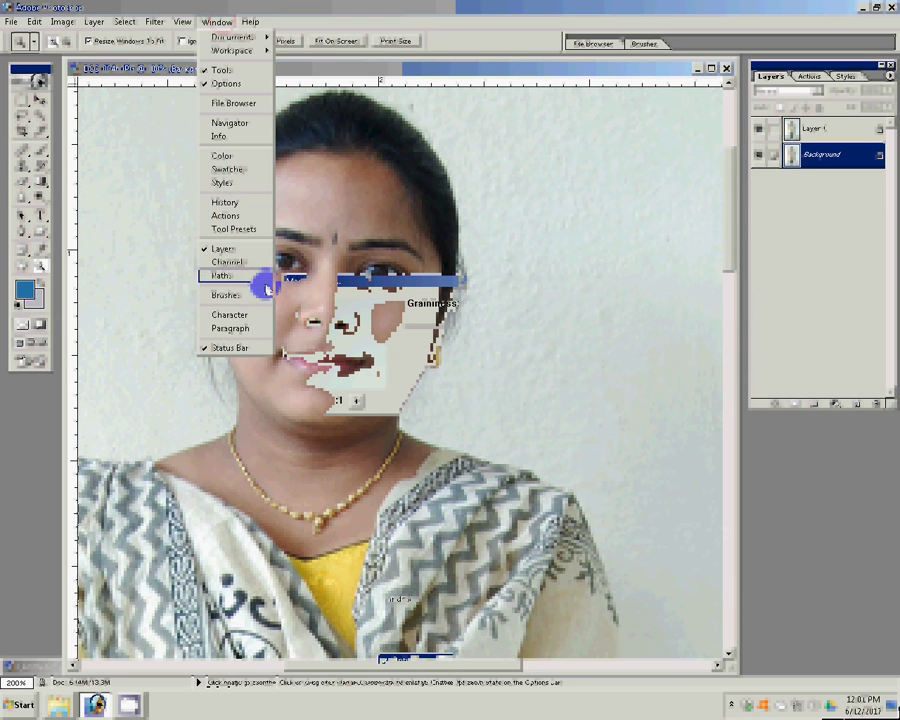
# Step: Browse the Brush Strokes and Sharpen filter submenus
pyautogui.press('Up')
pyautogui.press('Up')
pyautogui.press('Up')
pyautogui.press('Up')
pyautogui.press('Up')
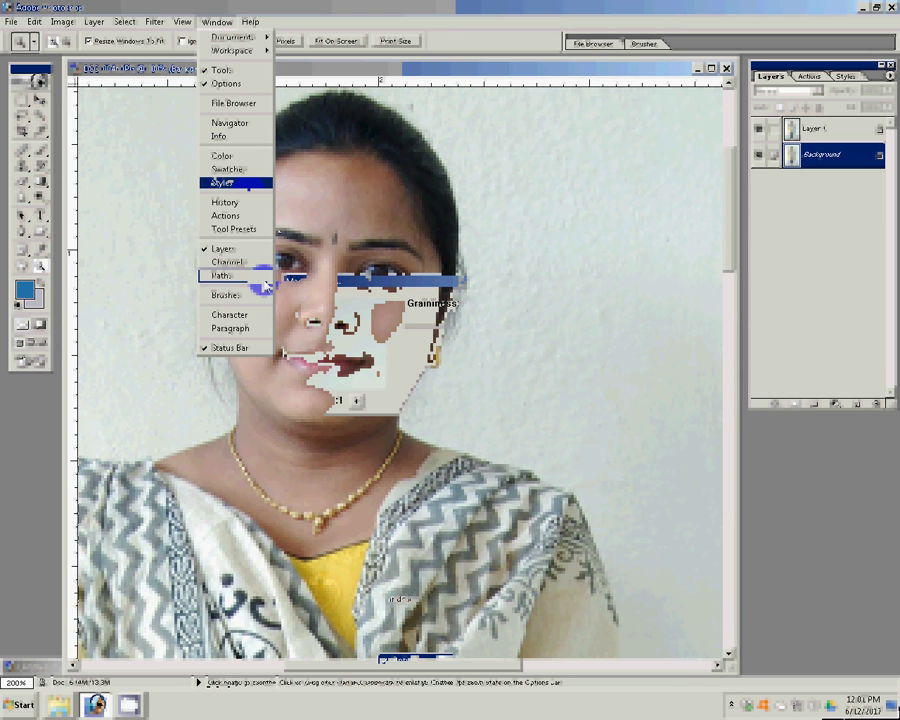
pyautogui.press('Up')
pyautogui.press('Up')
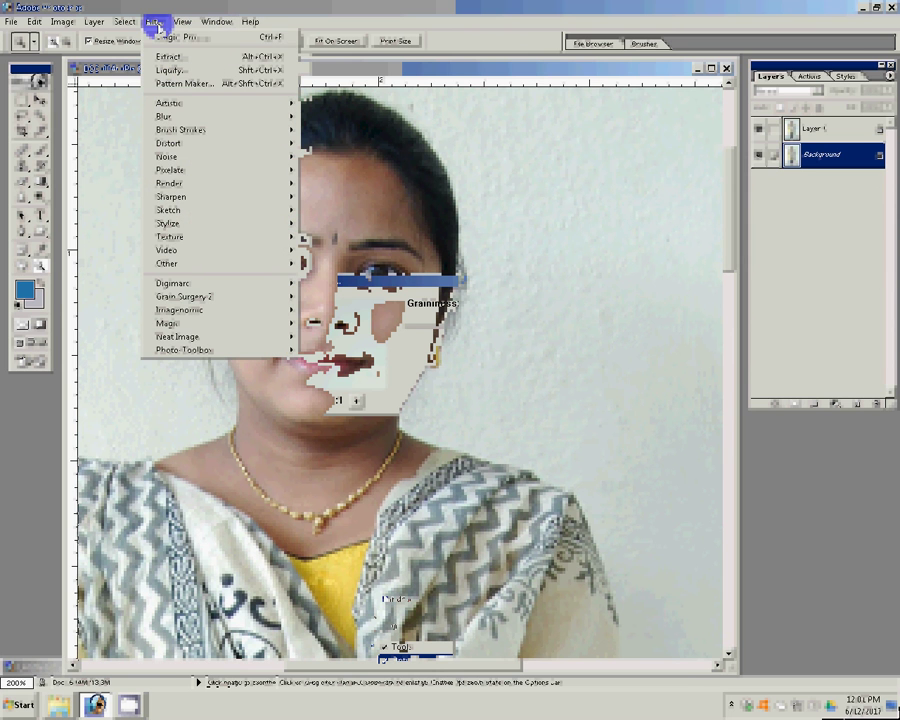
pyautogui.click(172, 130)
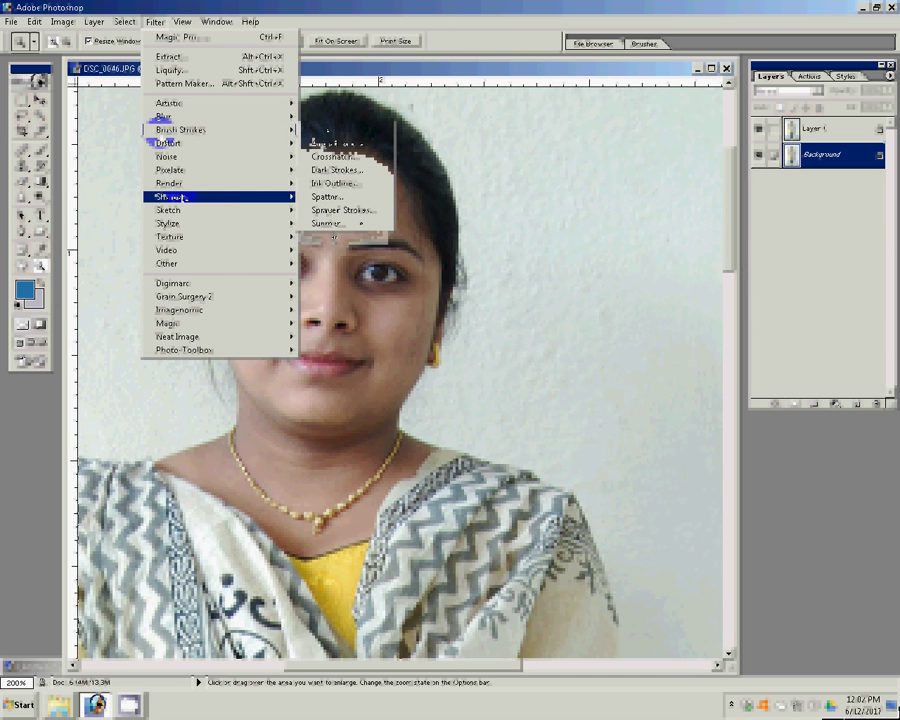
pyautogui.click(252, 196)
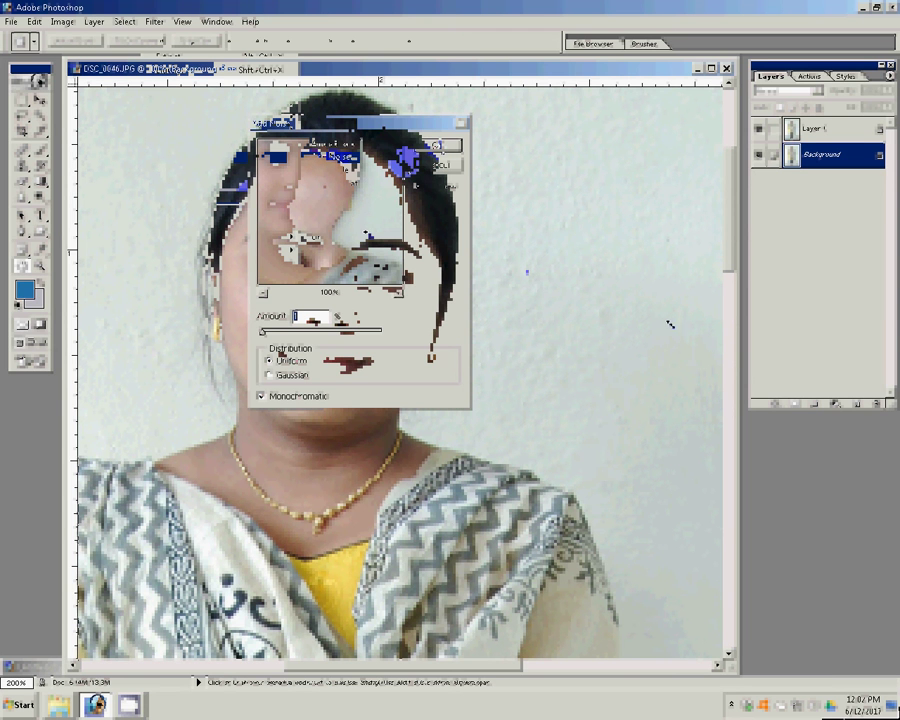
# Step: Select Layer 1 and switch to the Eraser with a 30-pixel brush
pyautogui.click(817, 130)
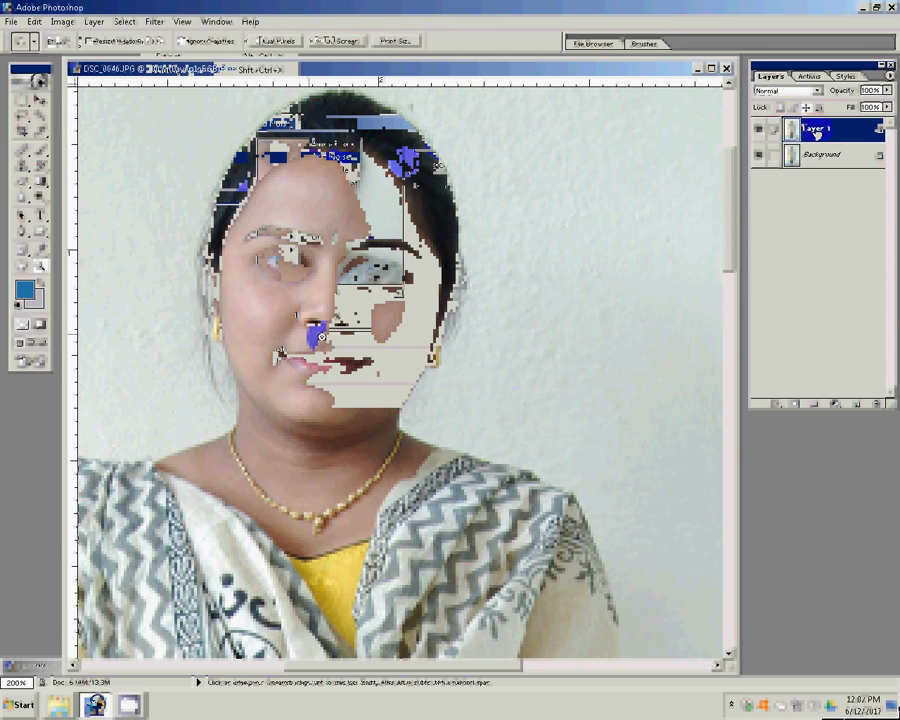
pyautogui.press('e')
pyautogui.press('[')
pyautogui.press('[')
pyautogui.press('[')
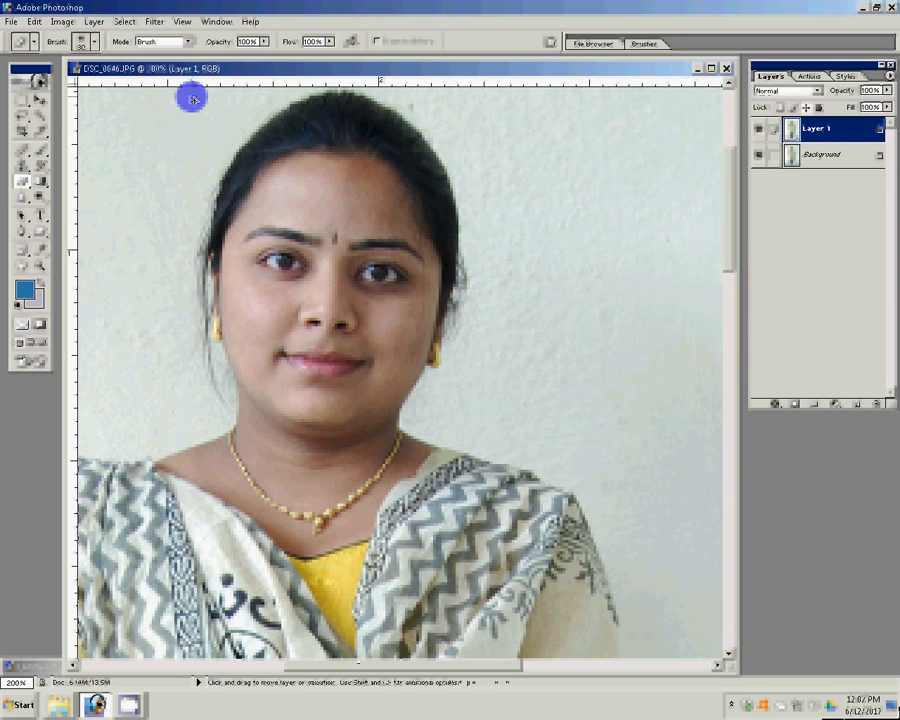
# Step: Set the Eraser opacity and flow to 66%
pyautogui.click(257, 41)
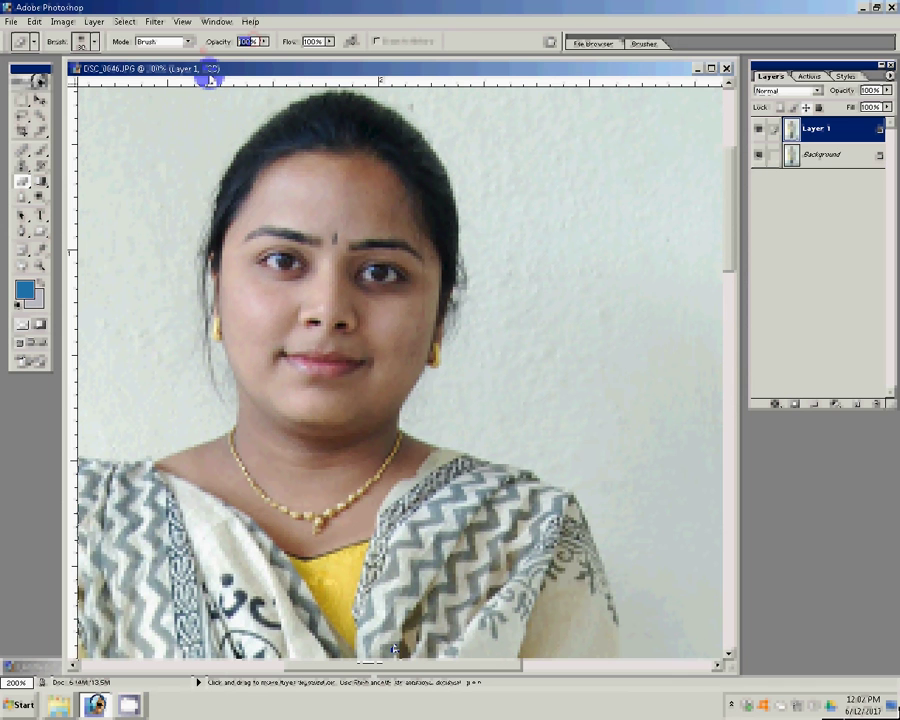
pyautogui.write('66')
pyautogui.press('Tab')
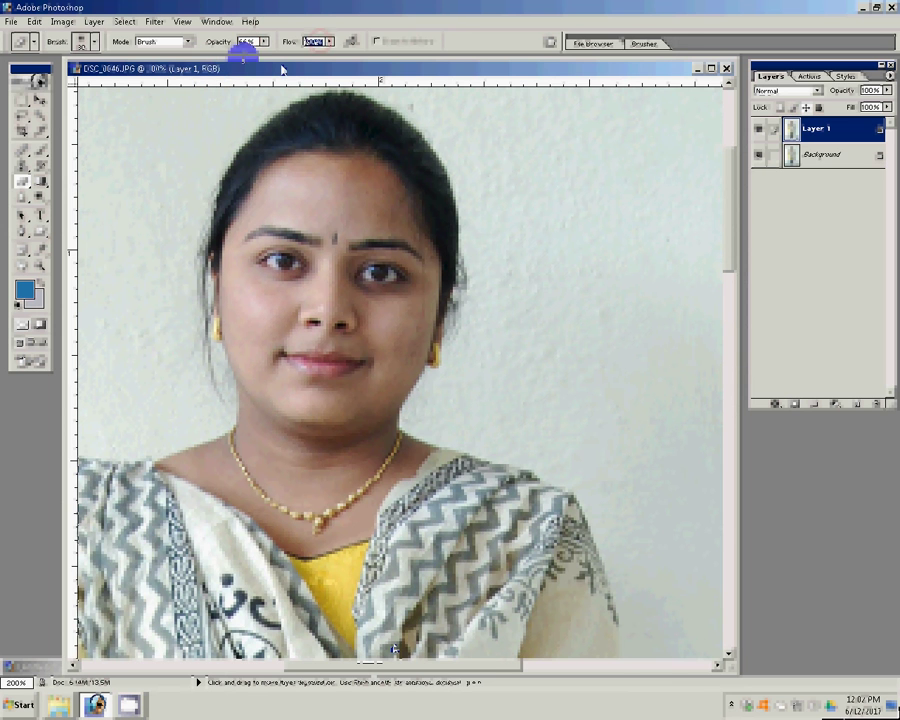
pyautogui.write('66')
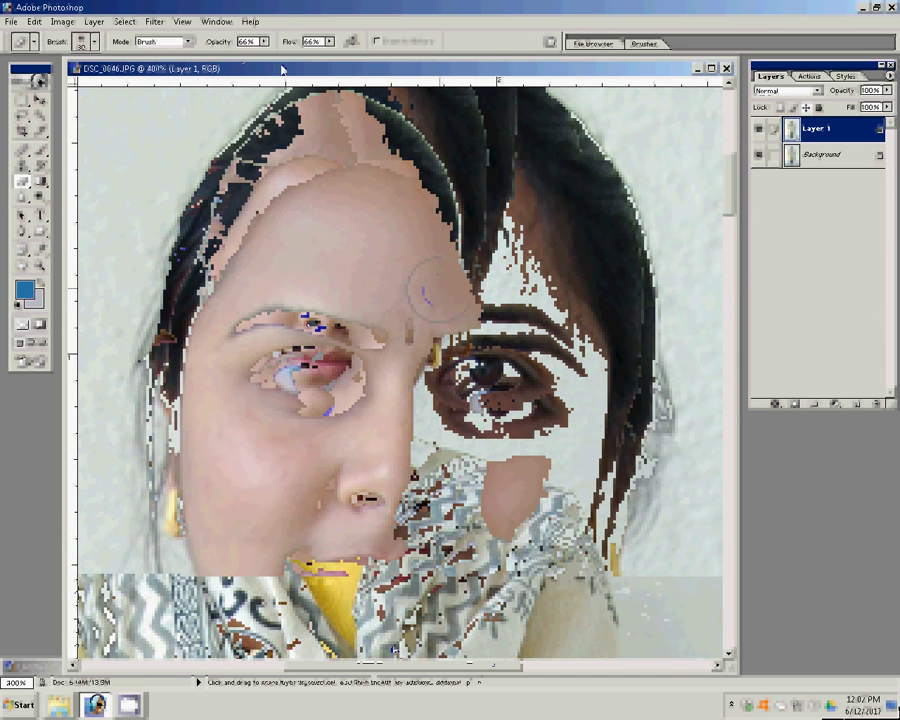
# Step: Erase Layer 1 beside the nose, on the temple, down the cheek and at the lip corner
pyautogui.click(390, 394)
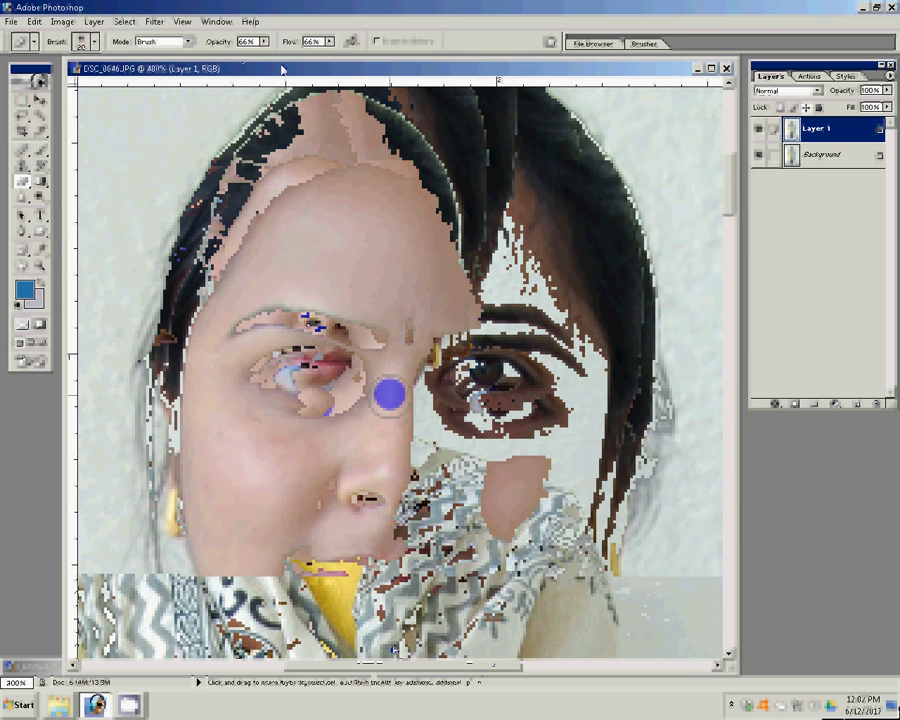
pyautogui.click(202, 366)
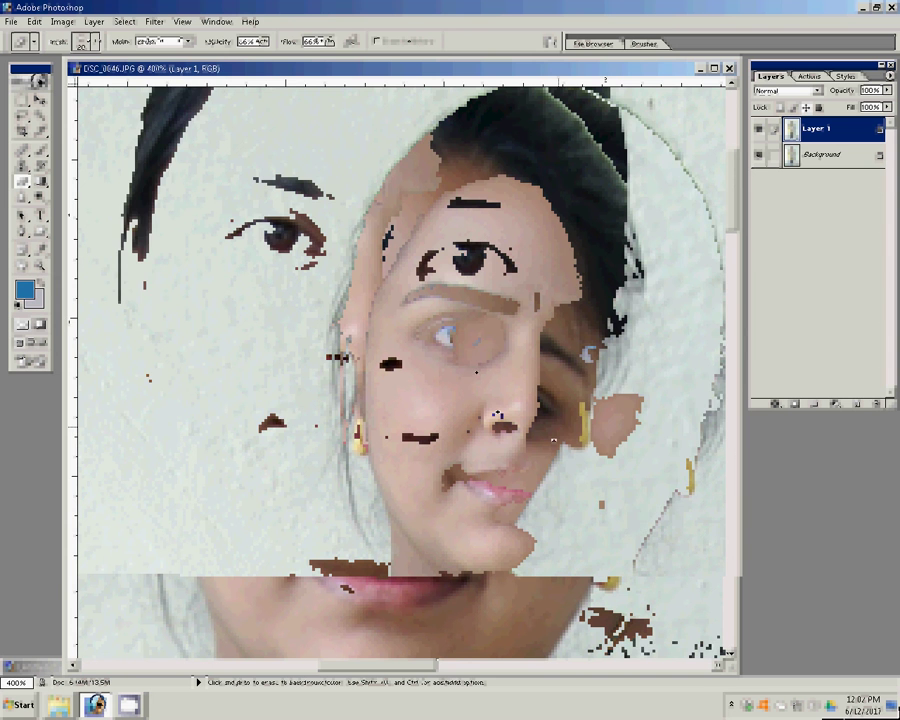
pyautogui.press('alt')
pyautogui.click(24, 204)
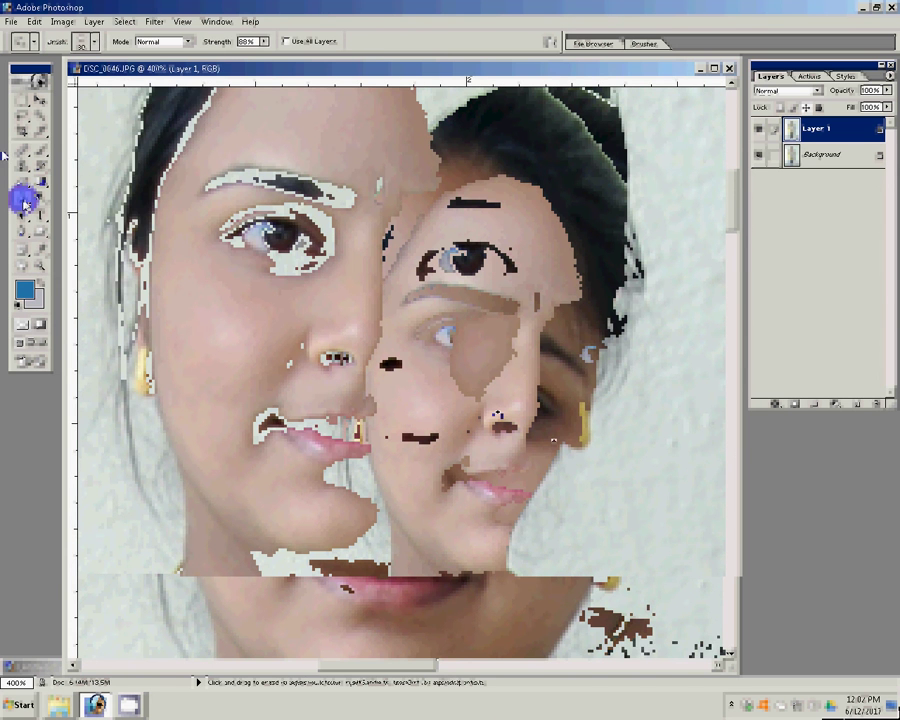
pyautogui.click(38, 178)
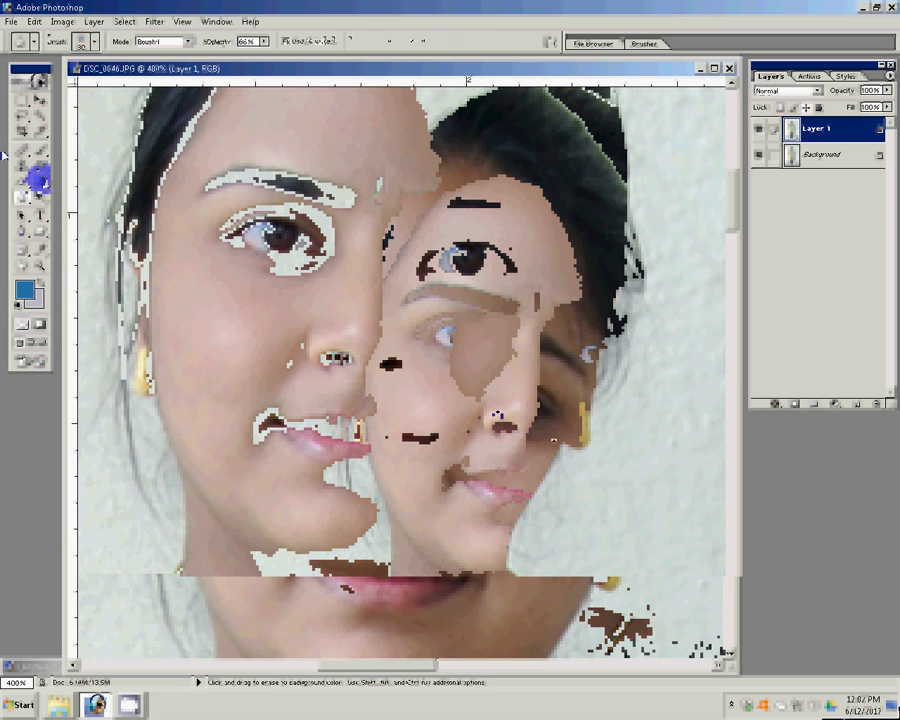
pyautogui.click(198, 406)
pyautogui.moveTo(198, 406); pyautogui.dragTo(205, 459)
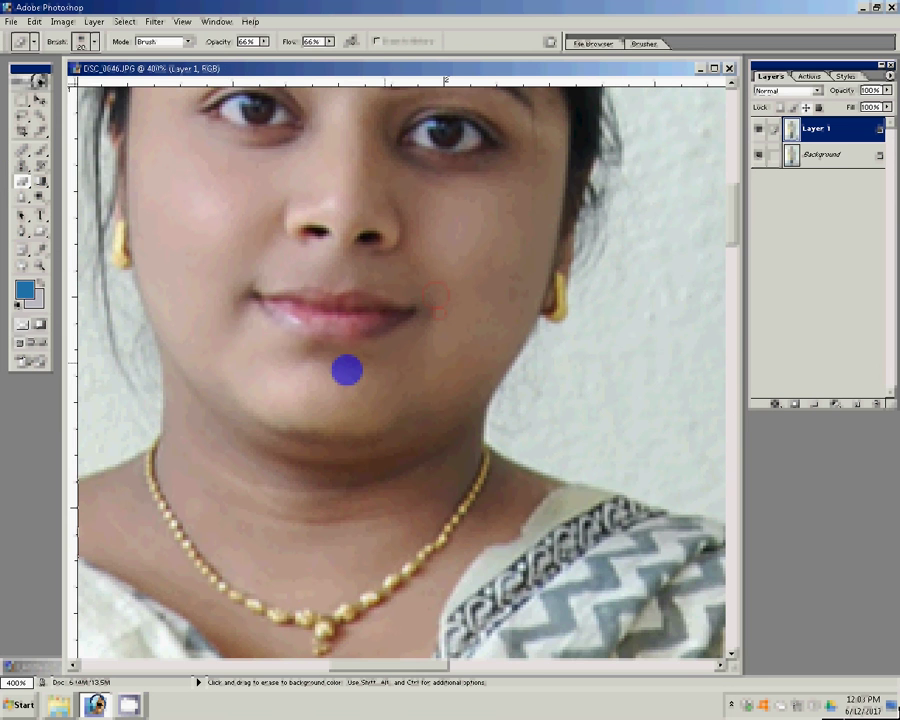
pyautogui.click(252, 323)
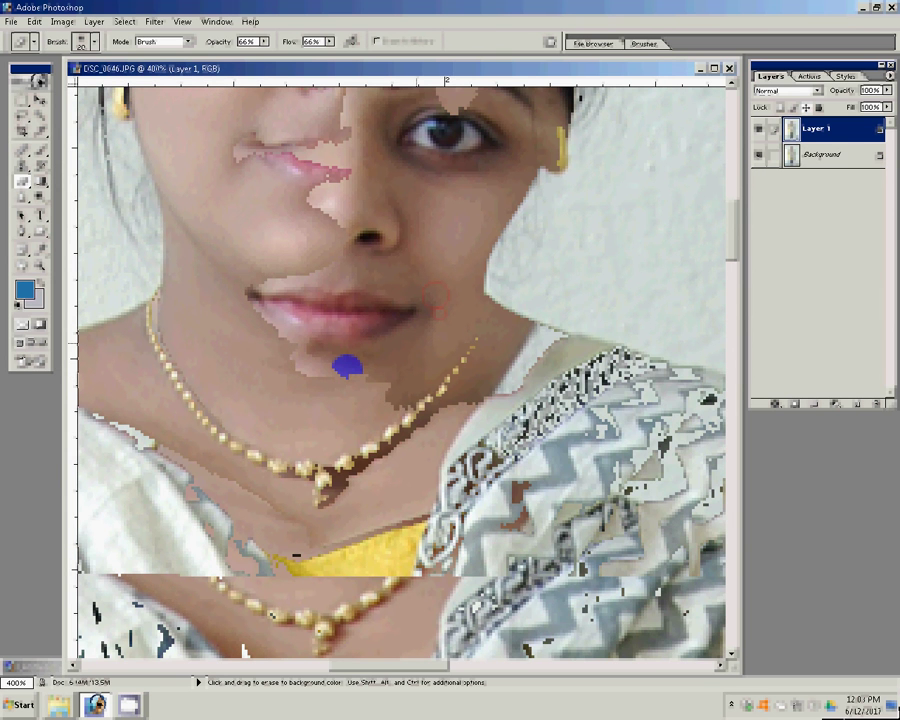
# Step: Try erasing near the necklace and under the left eye, undoing back to the clean portrait
pyautogui.click(408, 419)
pyautogui.hotkey('ctrl', 'z')
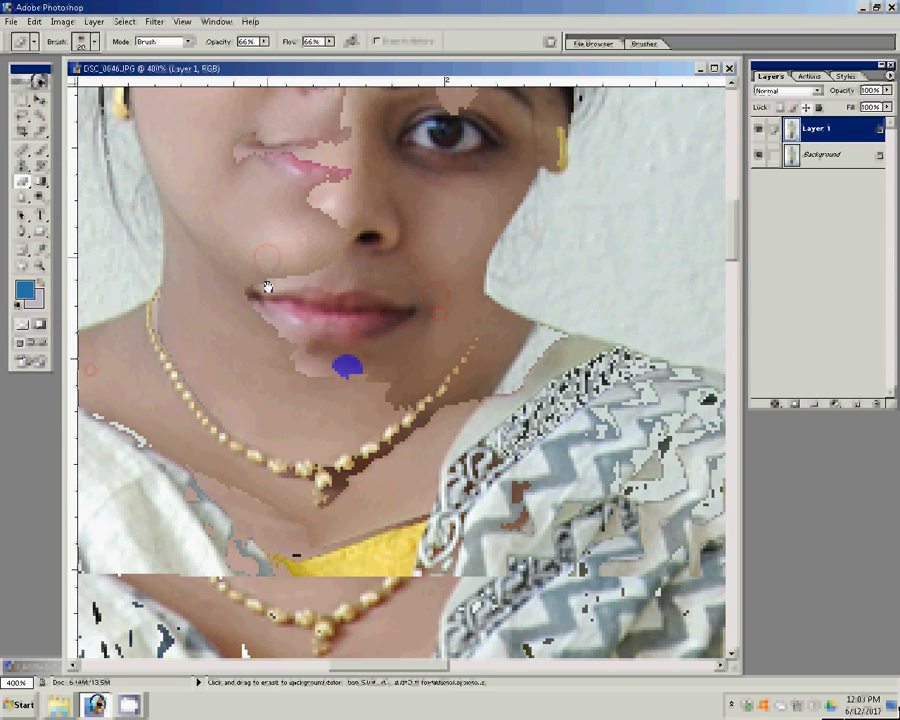
pyautogui.hotkey('ctrl', 'alt', 'z')
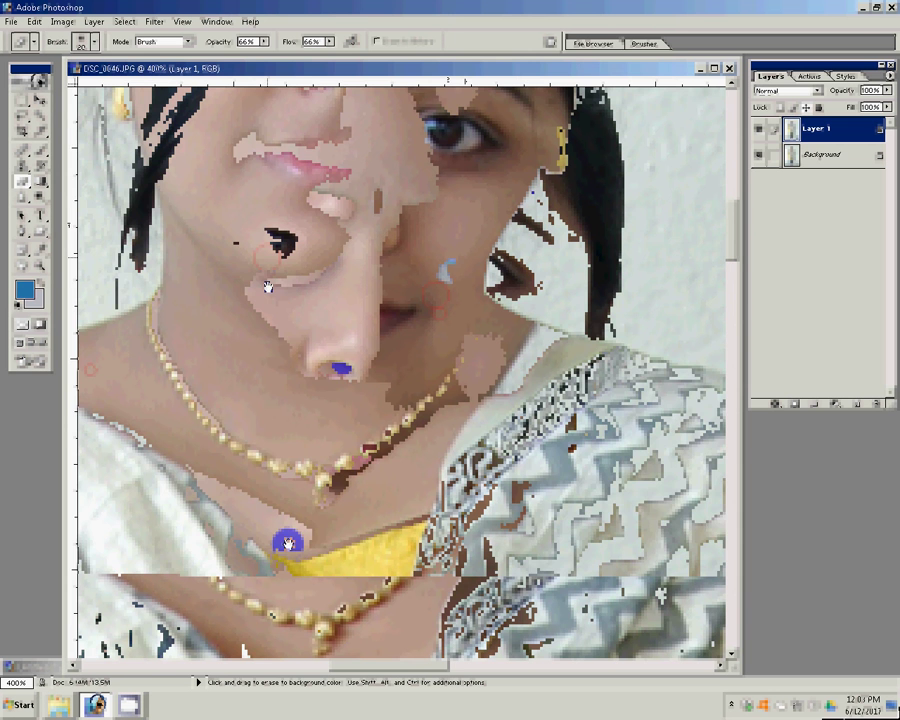
pyautogui.hotkey('ctrl', 'alt', 'z')
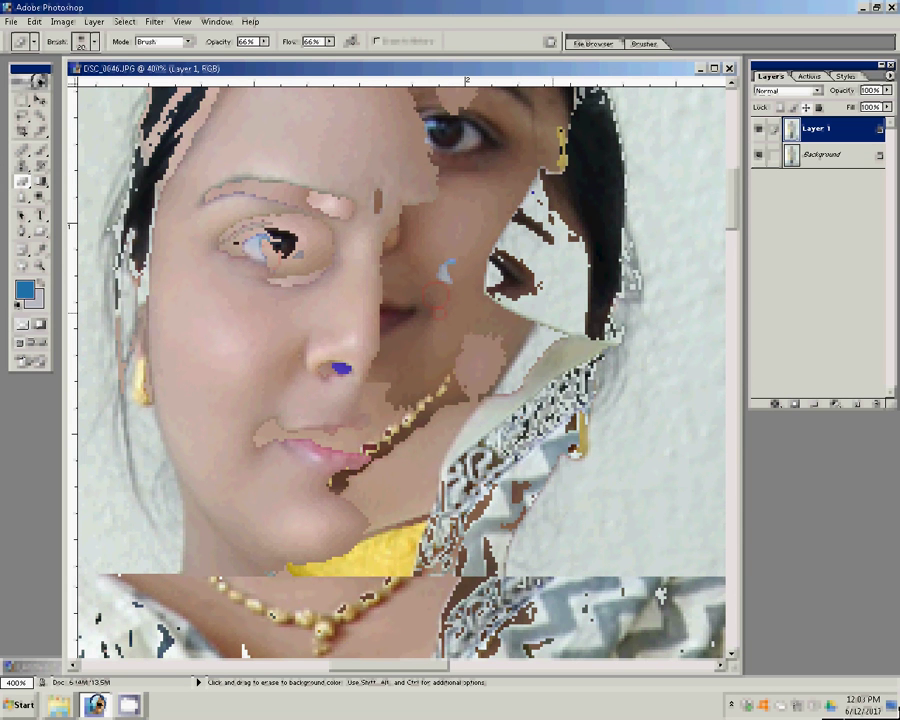
pyautogui.hotkey('ctrl', 'alt', 'z')
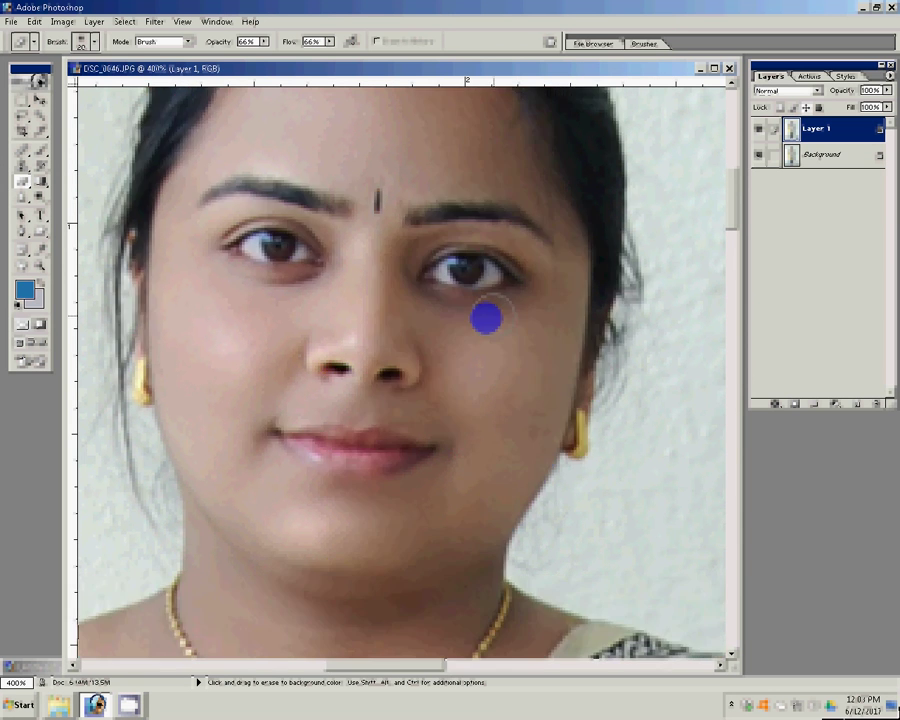
pyautogui.click(258, 293)
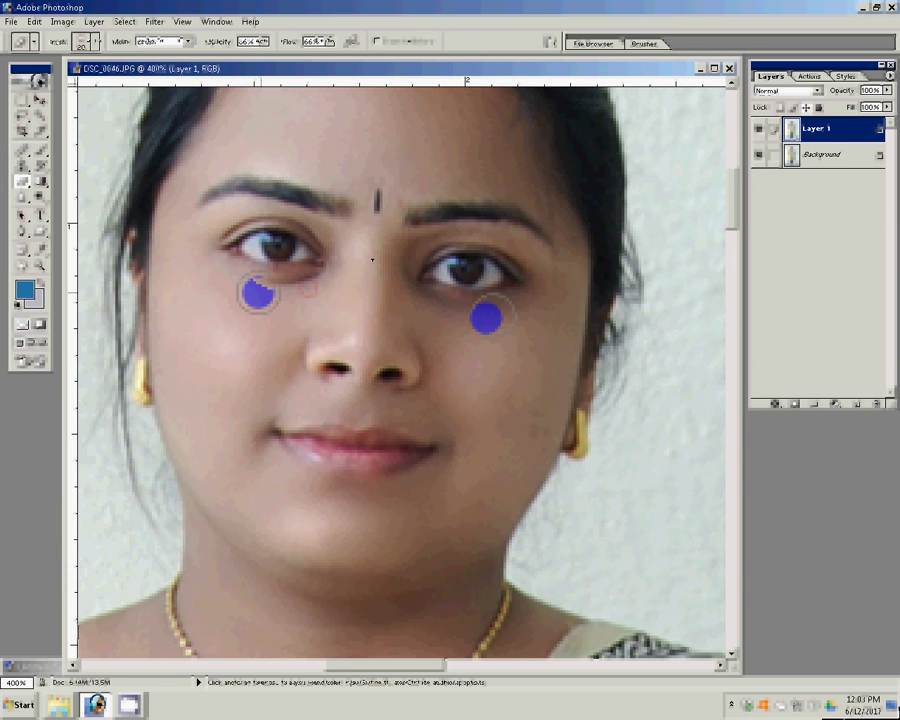
pyautogui.hotkey('ctrl', 'z')
pyautogui.press('z')
pyautogui.click(98, 21)
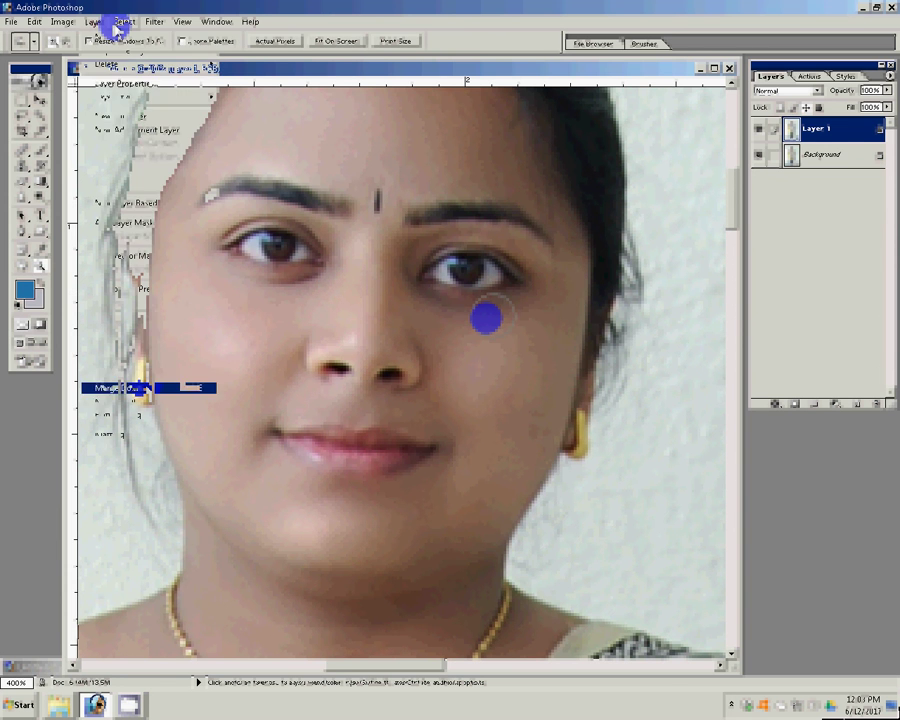
# Step: Flatten the portrait to one Background layer, fit it on screen, and set Levels midtones to 0.84
pyautogui.press('Escape')
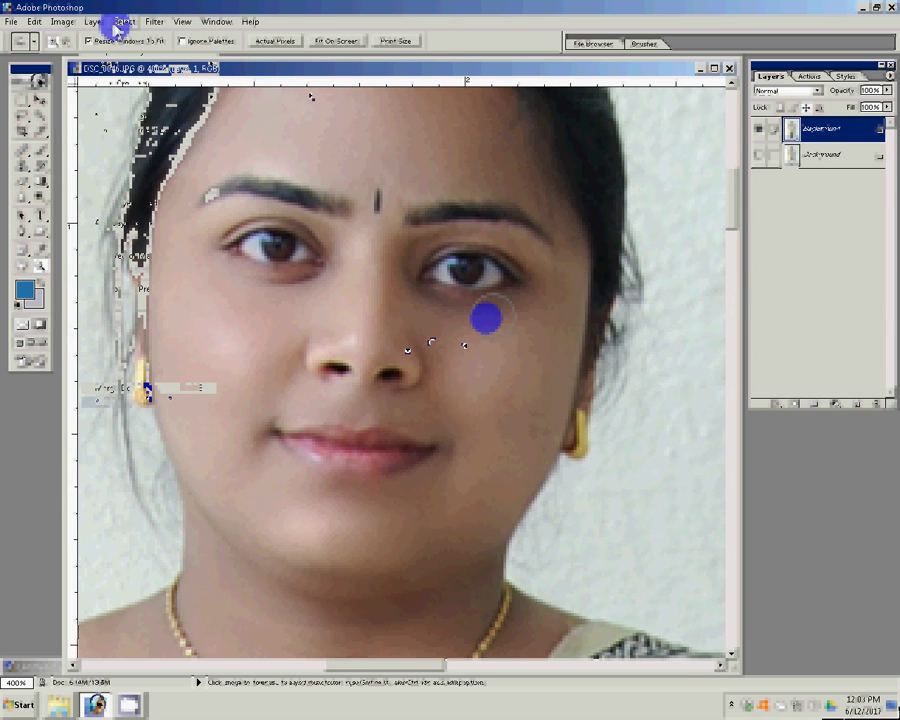
pyautogui.hotkey('ctrl', 'e')
pyautogui.click(320, 40)
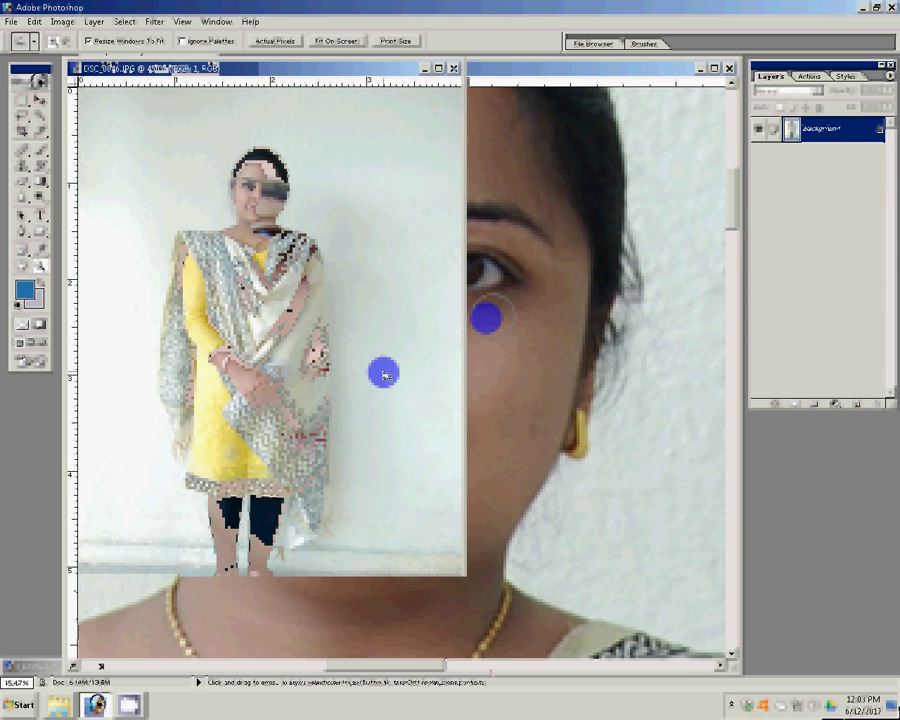
pyautogui.hotkey('ctrl', 'l')
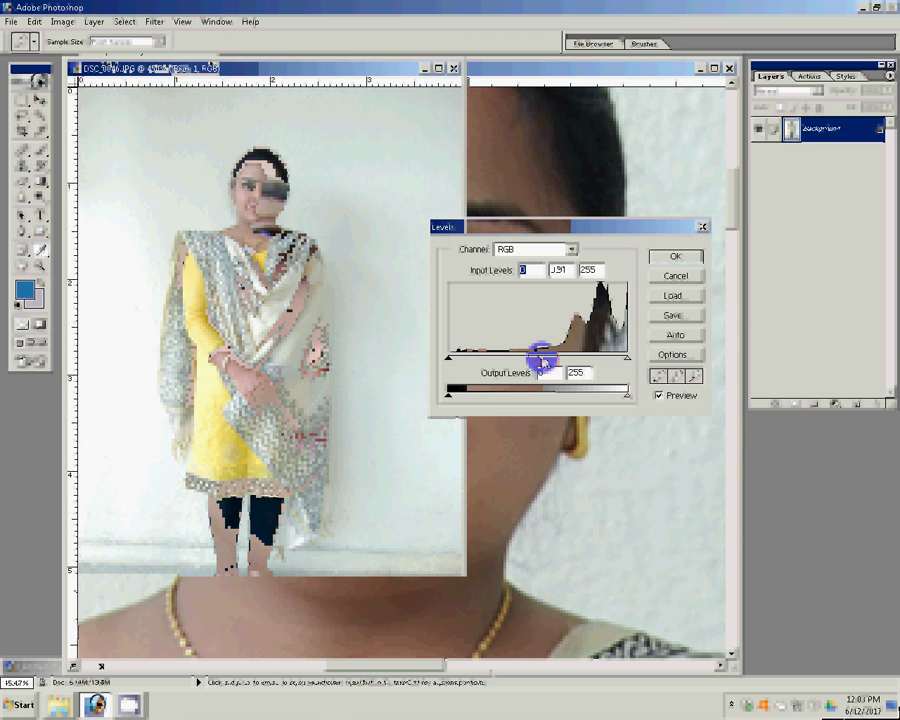
pyautogui.moveTo(539, 358); pyautogui.dragTo(547, 362)
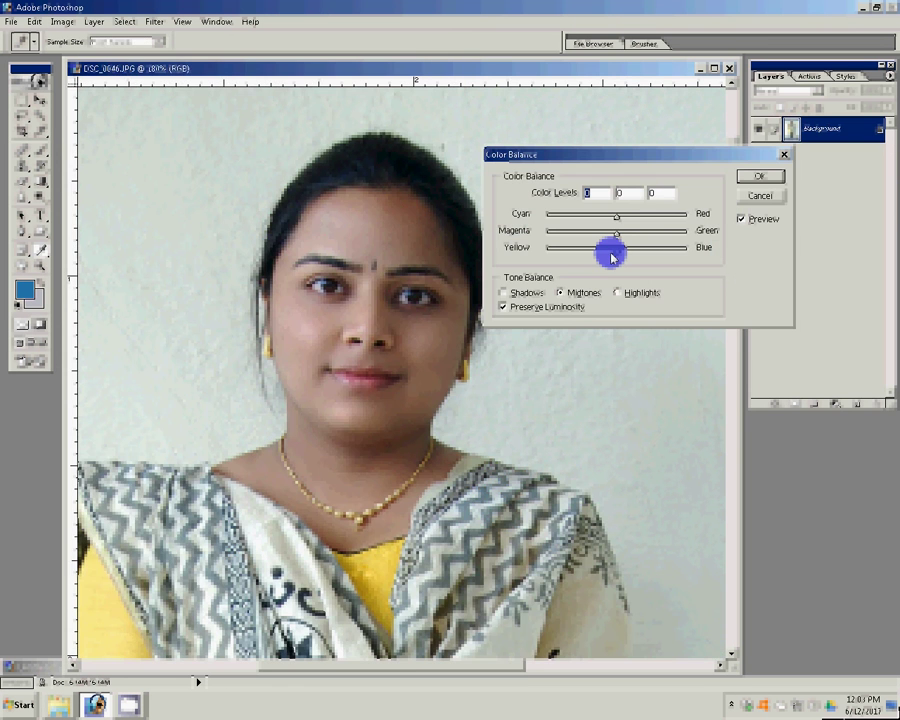
# Step: Set the midtone Color Balance Yellow-Blue value to -11 and apply it
pyautogui.click(612, 256)
pyautogui.moveTo(615, 234); pyautogui.dragTo(609, 234)
pyautogui.click(757, 177)
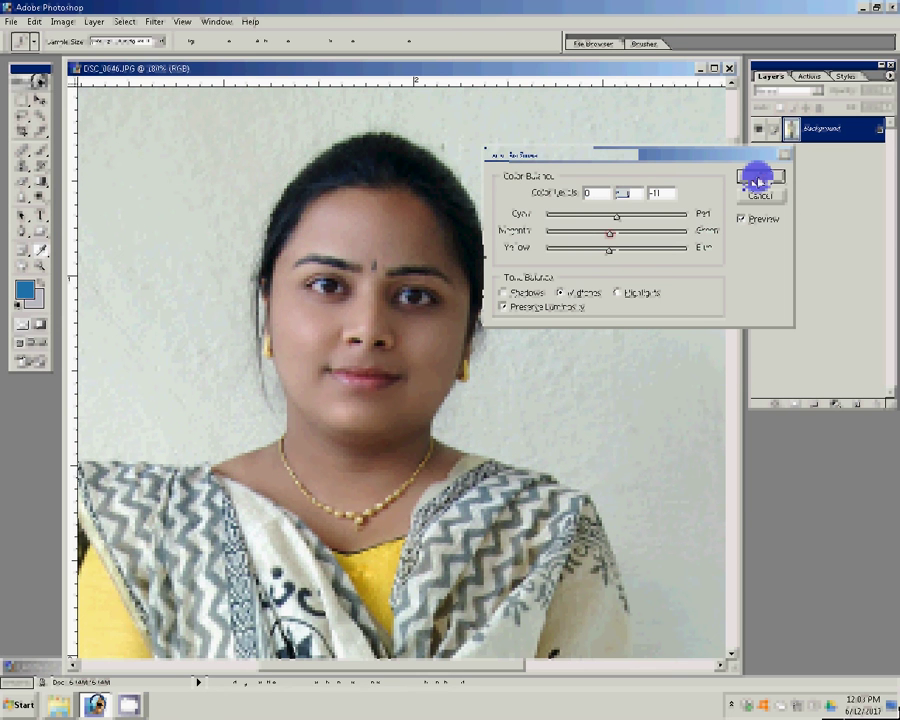
# Step: Sample the cheek's skin tone and paint 22%-opacity brush dabs on the cheek and nose
pyautogui.click(352, 334)
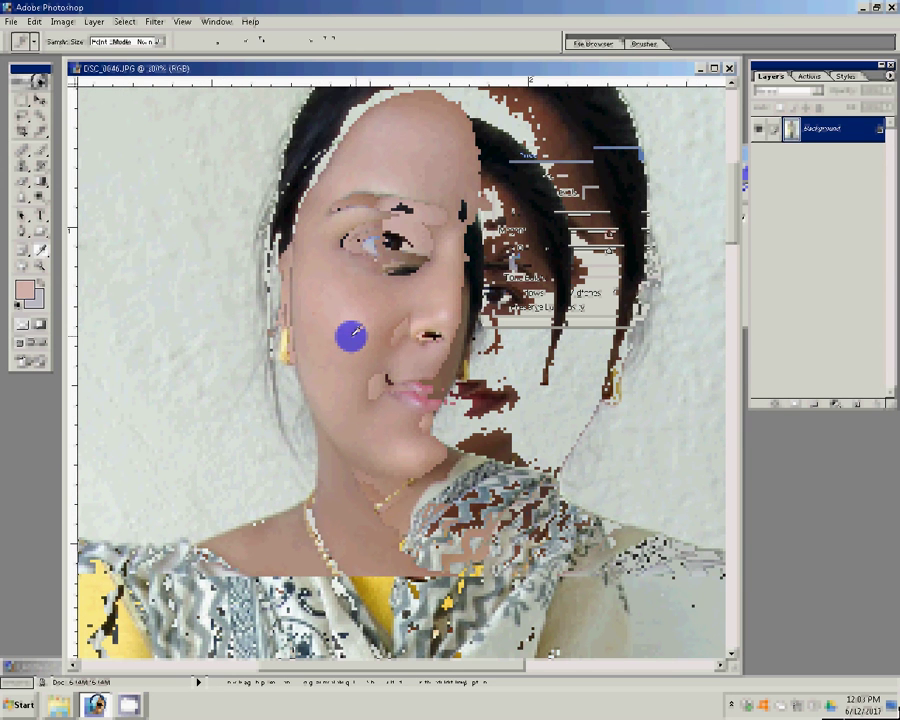
pyautogui.press('b')
pyautogui.press('Return')
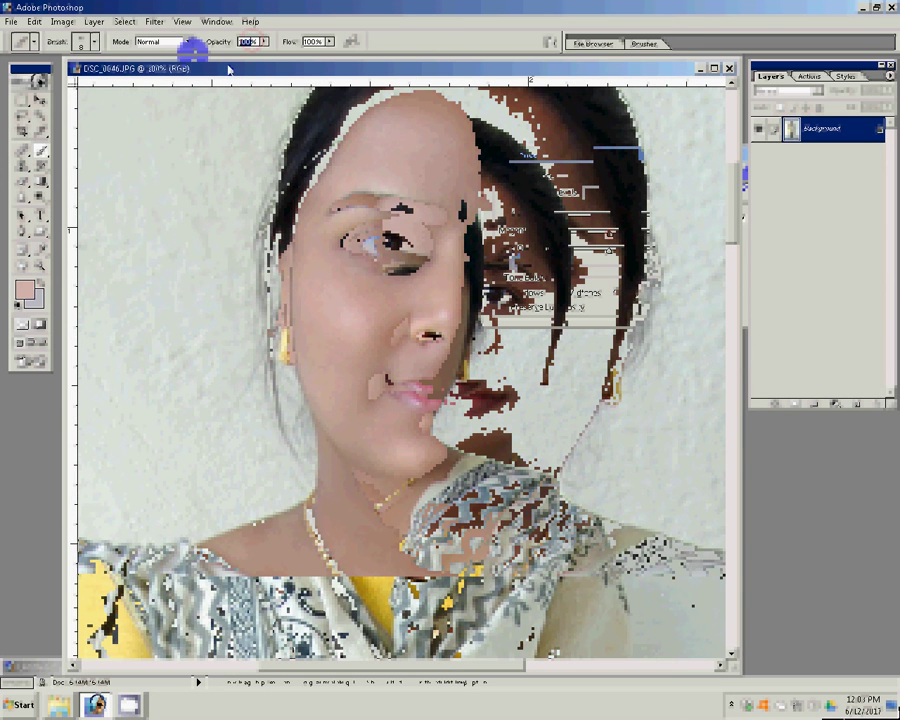
pyautogui.write('22')
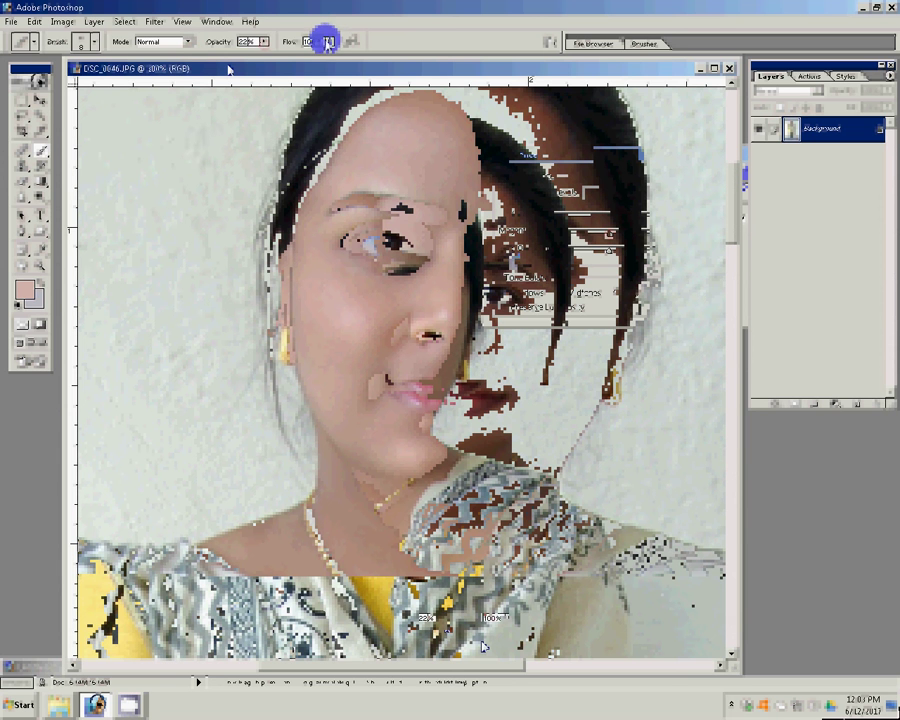
pyautogui.click(356, 320)
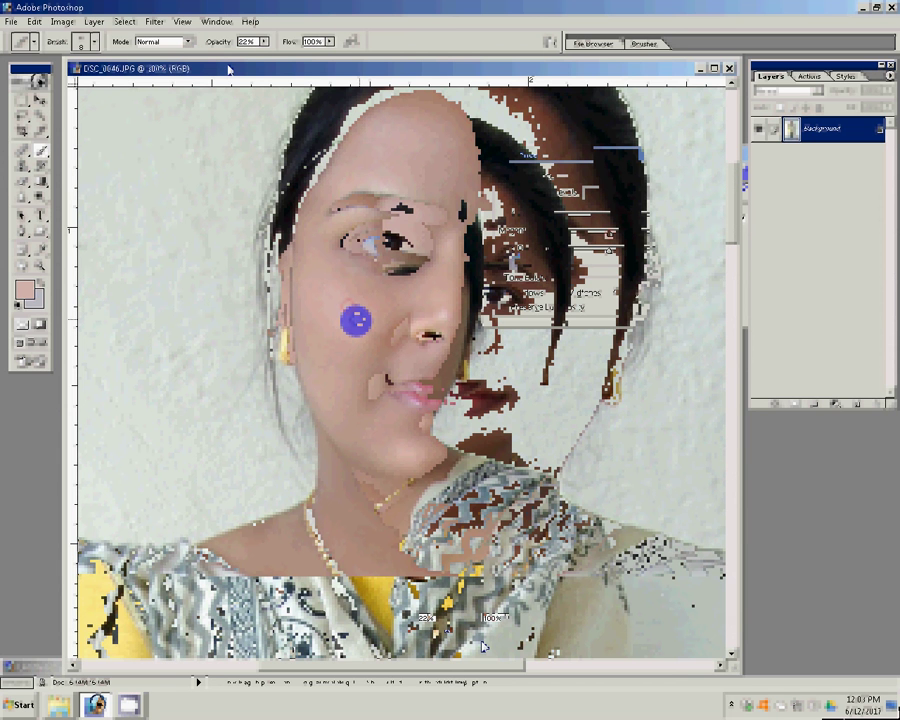
pyautogui.click(446, 316)
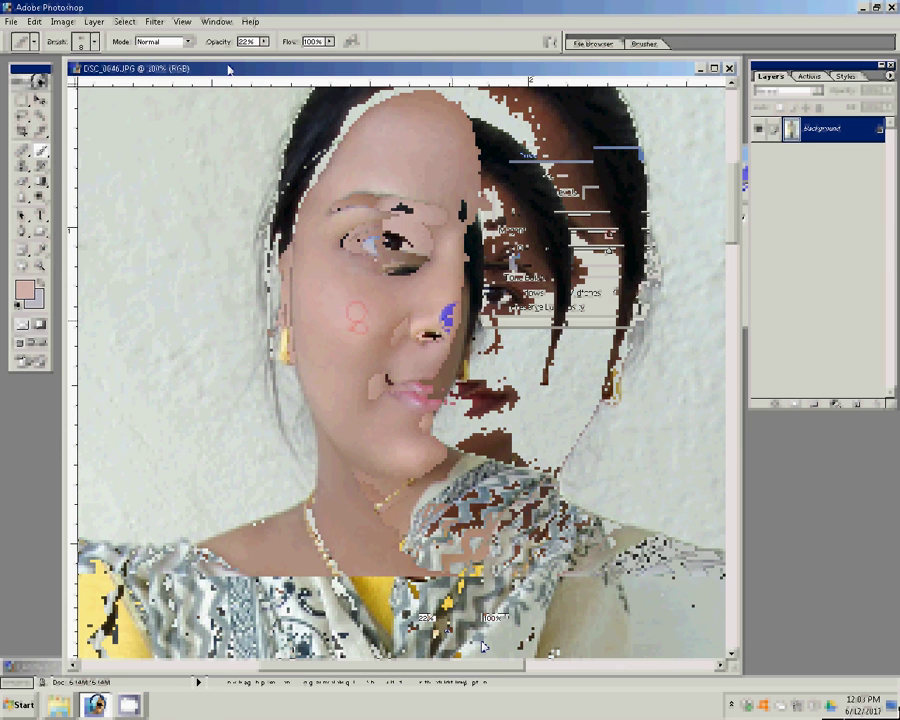
pyautogui.click(424, 330)
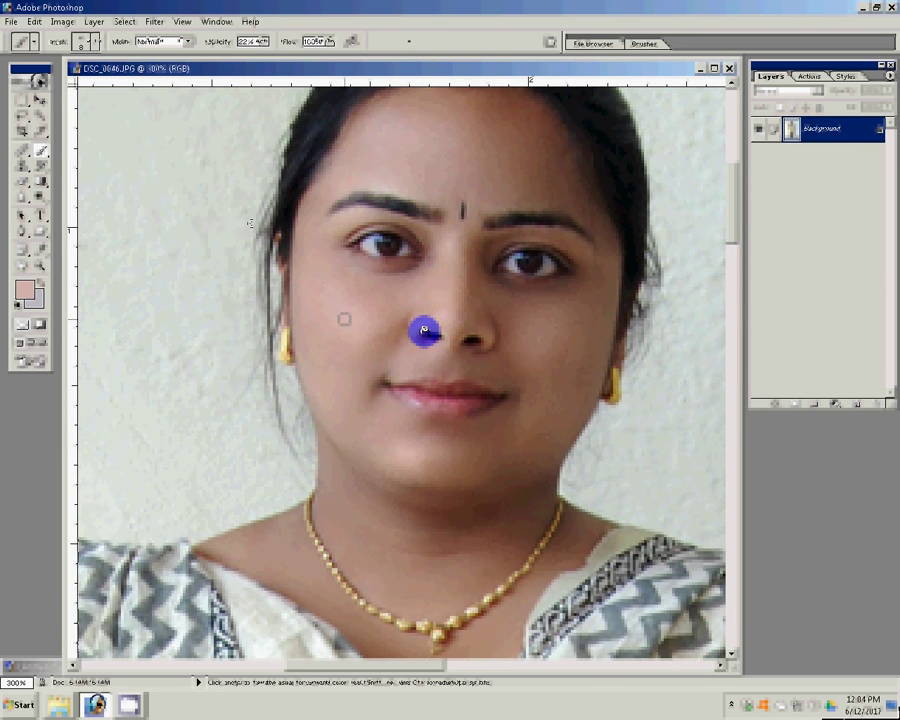
pyautogui.click(38, 264)
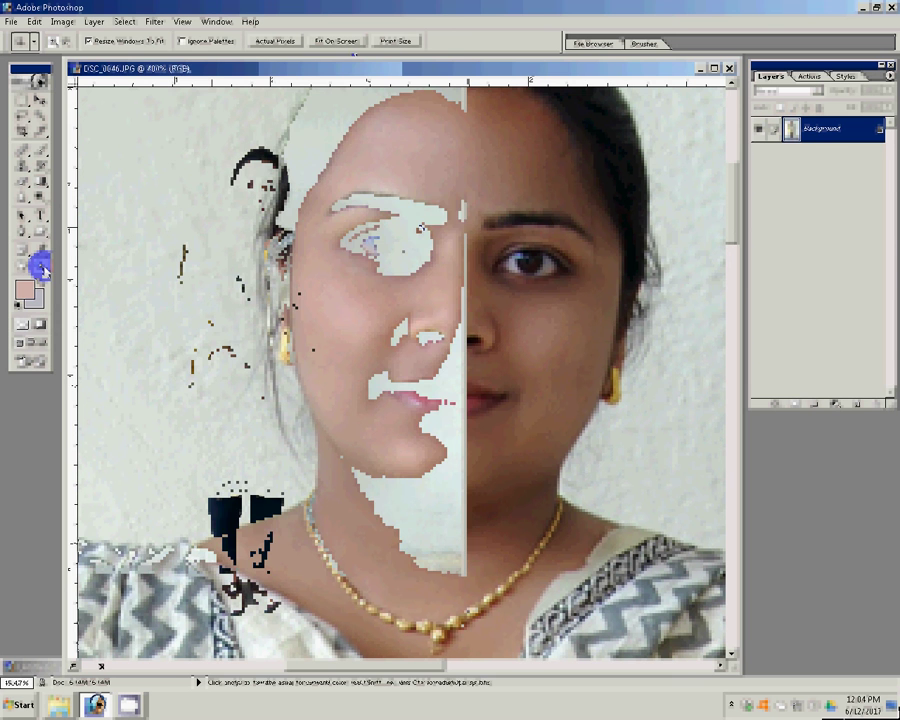
# Step: On the full-length portrait, clone the plain wall over a scarf spot with a size-80 Clone Stamp
pyautogui.click(451, 470)
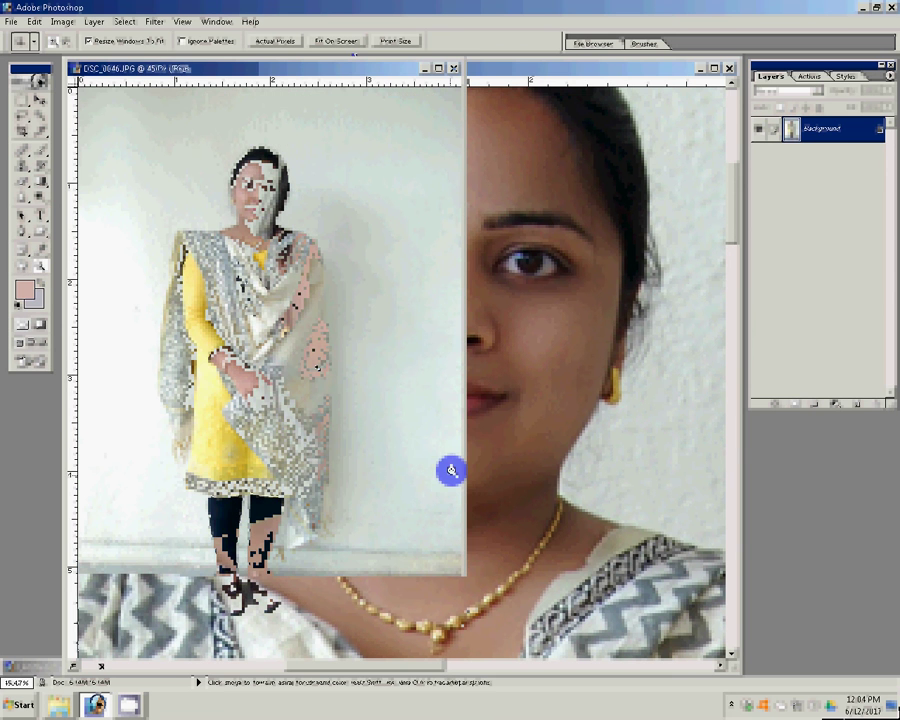
pyautogui.press('s')
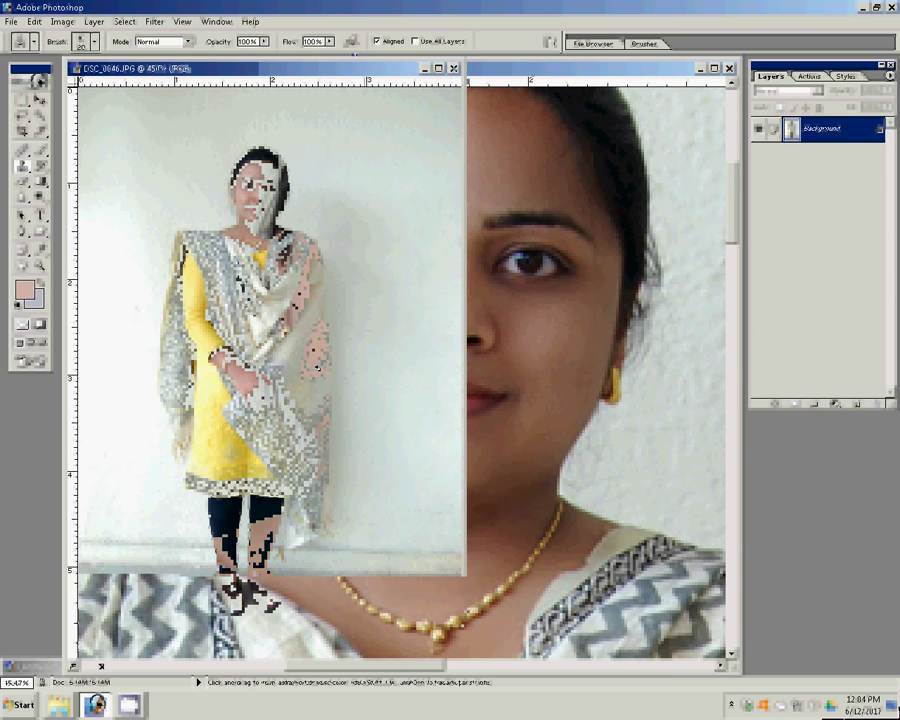
pyautogui.press(']')
pyautogui.press(']')
pyautogui.press(']')
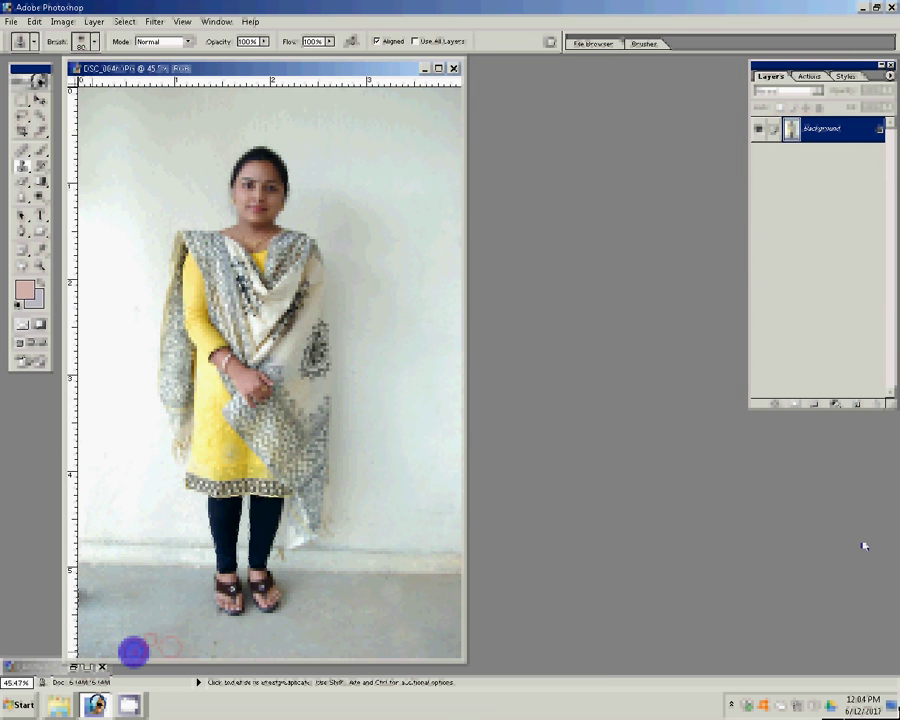
pyautogui.keyDown('alt'); pyautogui.click(423, 404); pyautogui.keyUp('alt')
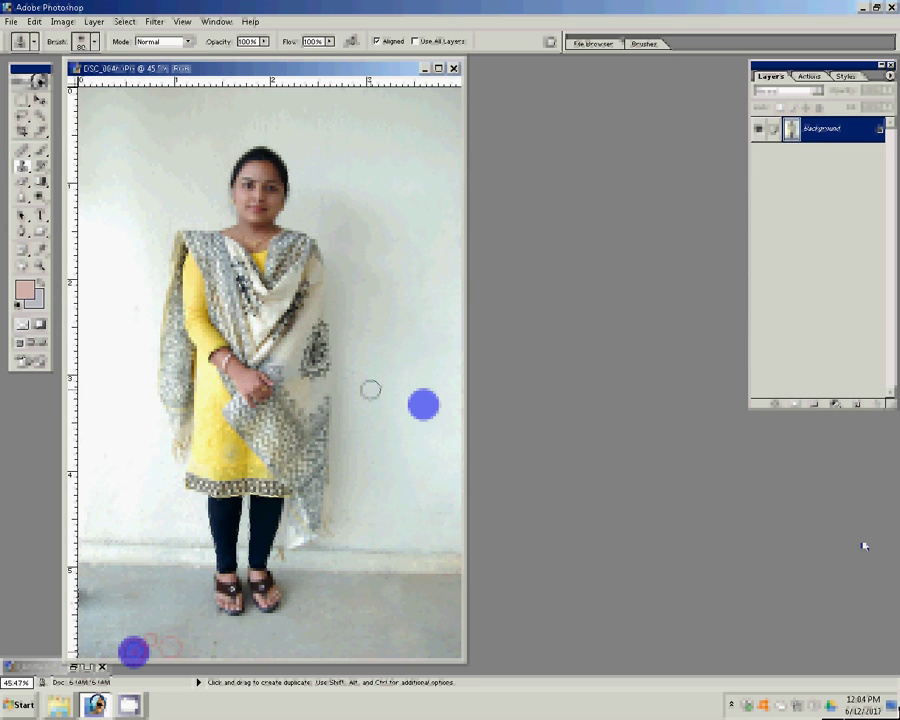
pyautogui.click(312, 402)
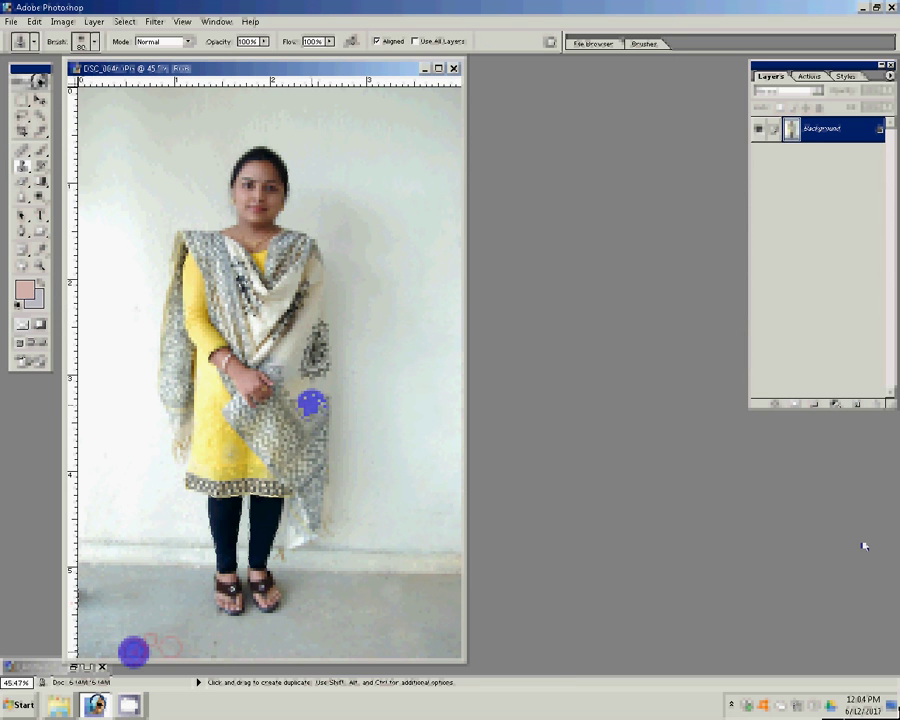
pyautogui.click(433, 245)
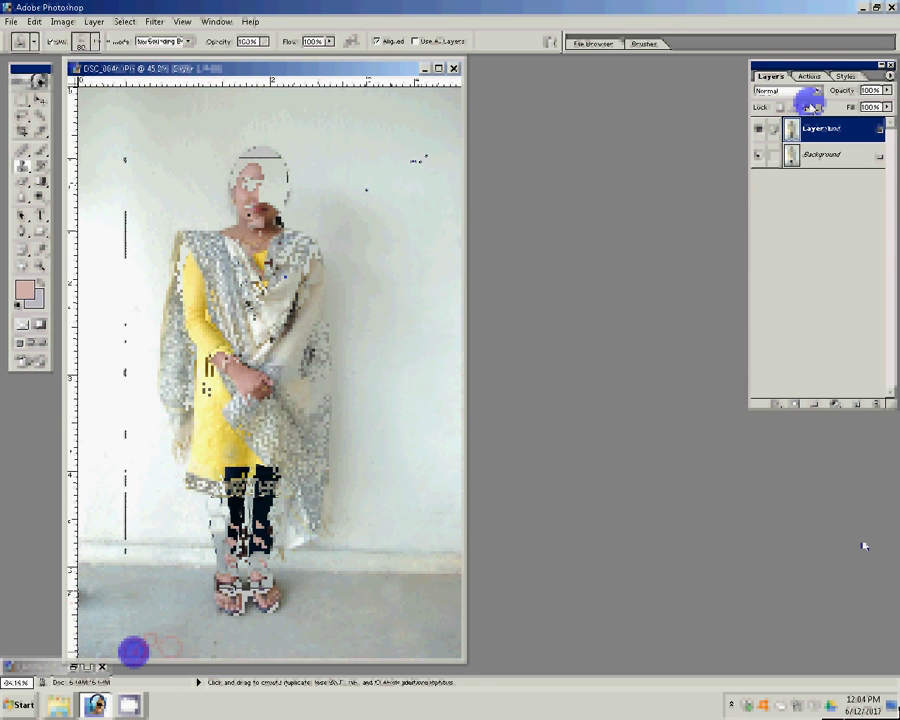
# Step: Scale the copied layer to 109.7%, shift it slightly up, and merge it into the Background
pyautogui.hotkey('ctrl', 't')
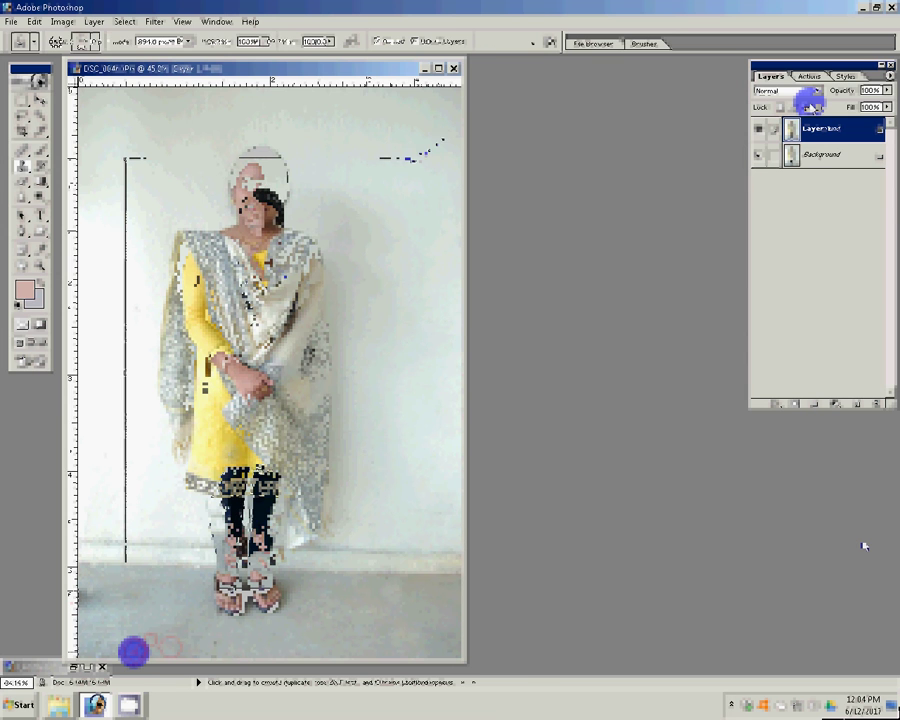
pyautogui.moveTo(430, 157); pyautogui.dragTo(443, 128)
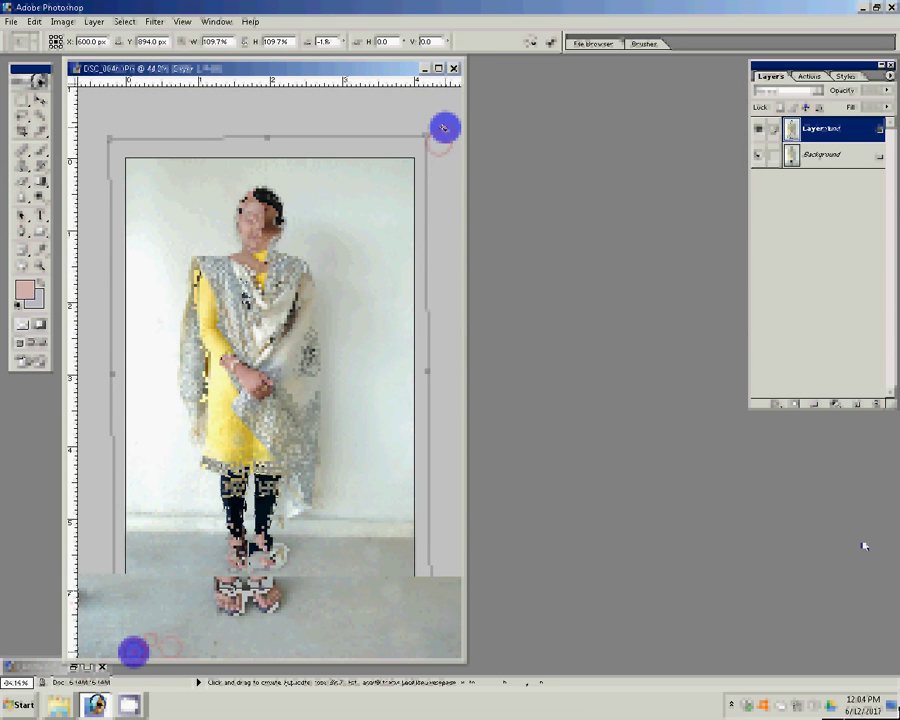
pyautogui.press('Return')
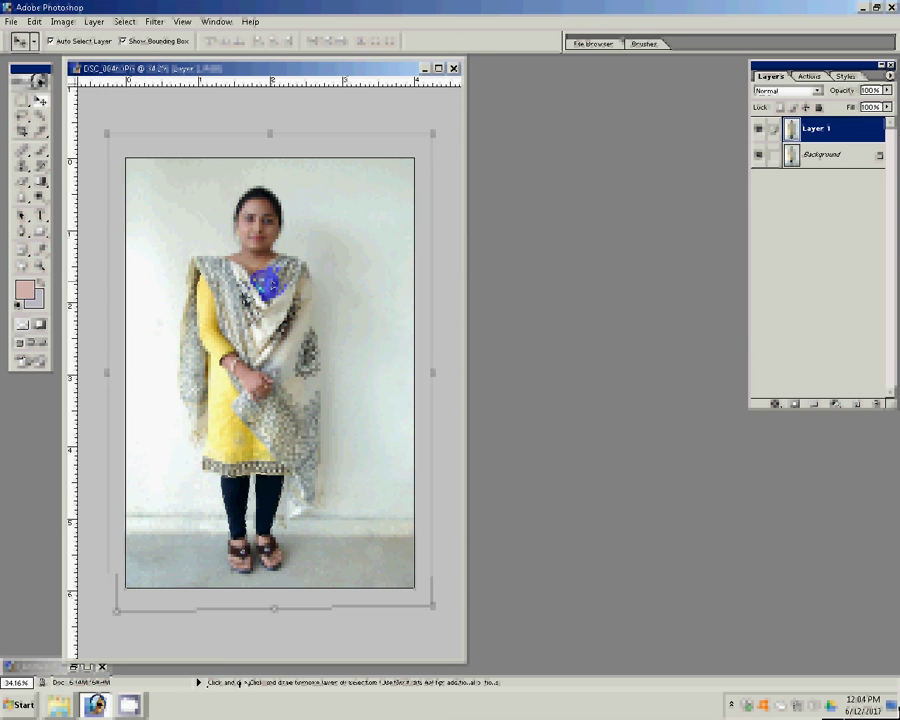
pyautogui.moveTo(268, 284); pyautogui.dragTo(272, 280)
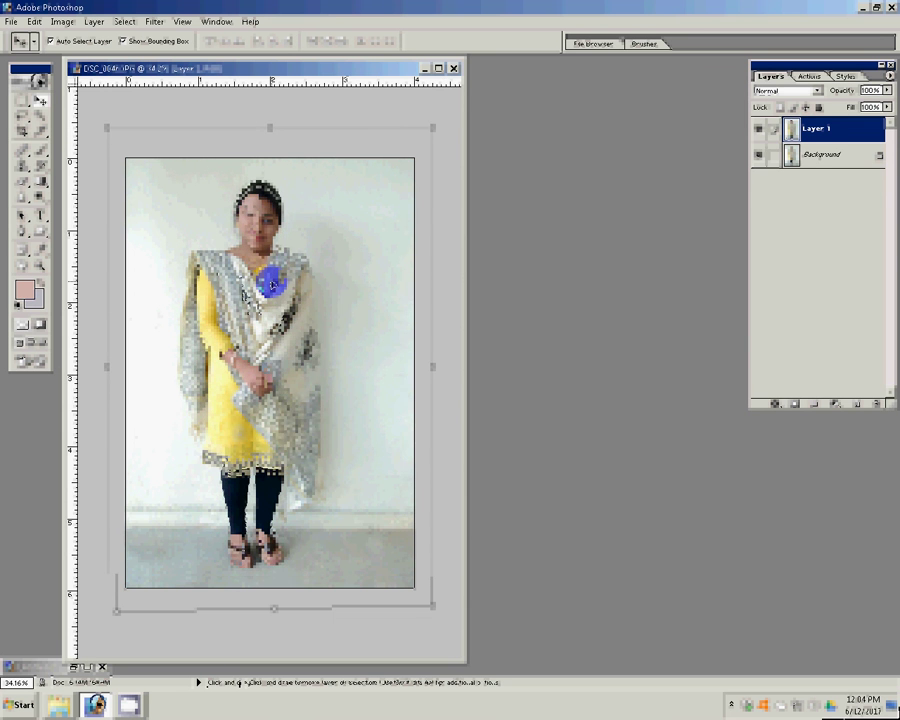
pyautogui.hotkey('ctrl', 'e')
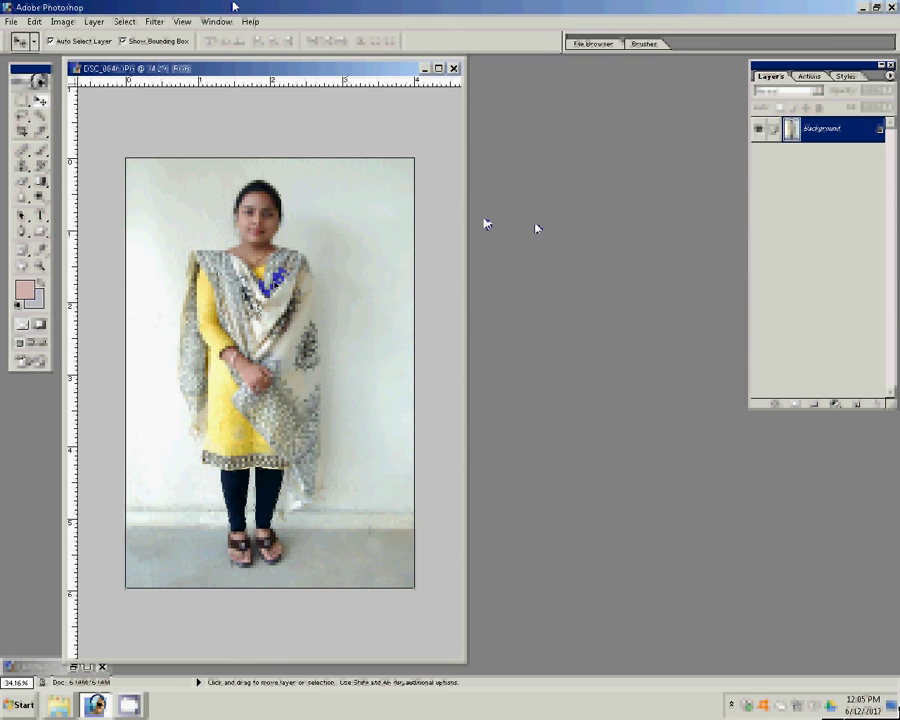
# Step: Save the full-length photo as JPEG '8-4x6=3' in folder 12 on drive G
pyautogui.hotkey('ctrl', 'shift', 's')
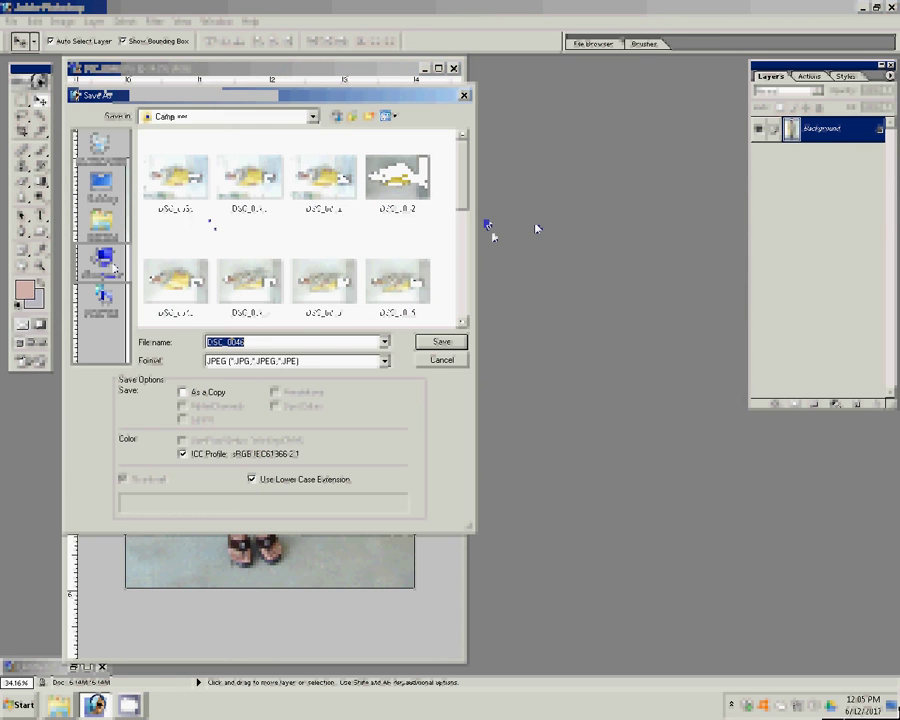
pyautogui.click(103, 262)
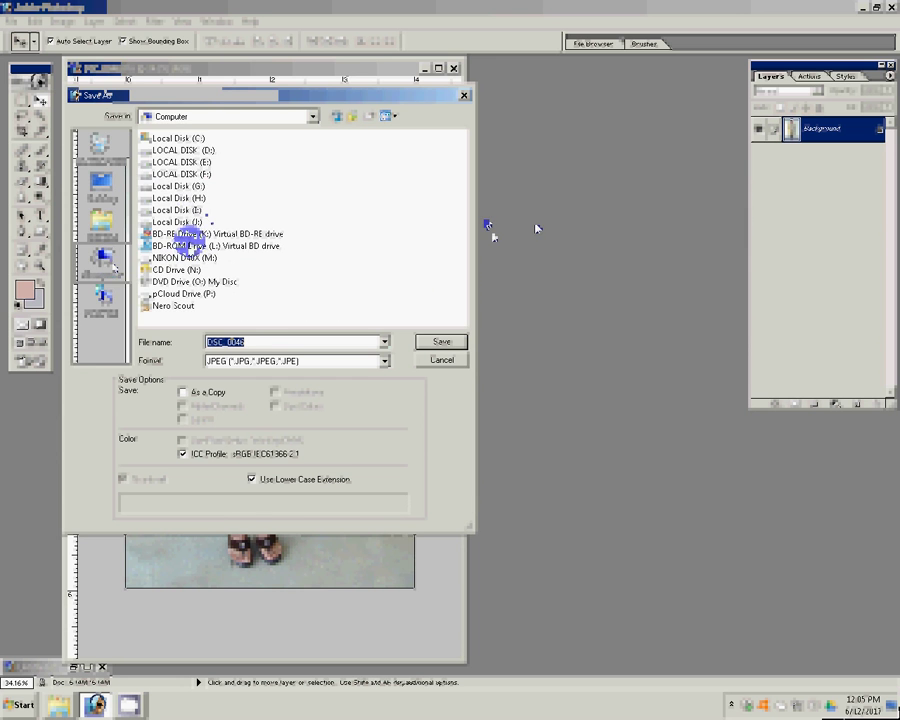
pyautogui.click(186, 188)
pyautogui.doubleClick(188, 194)
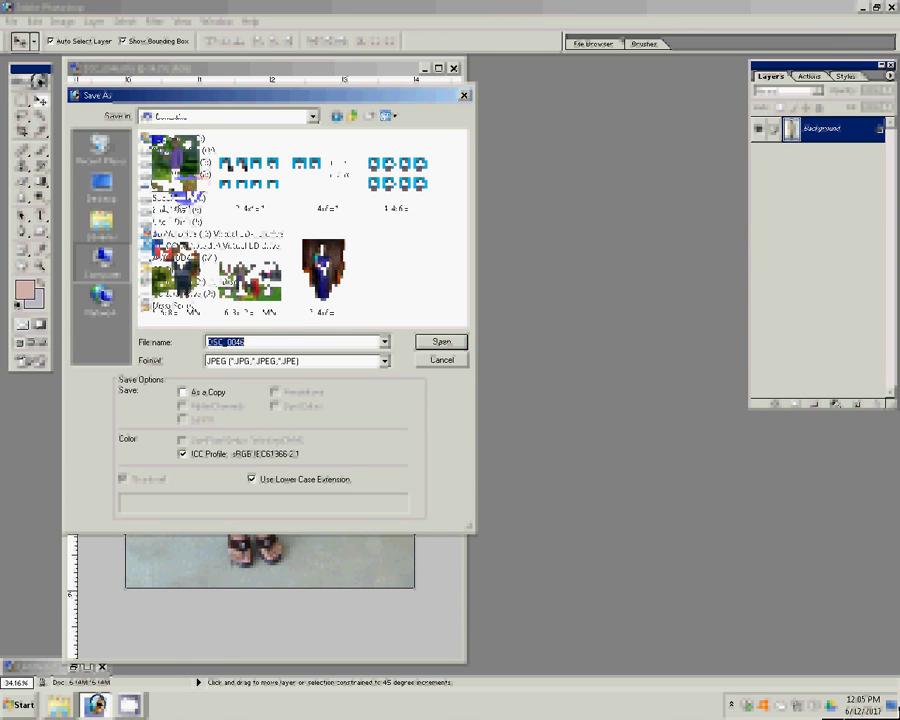
pyautogui.write('8-')
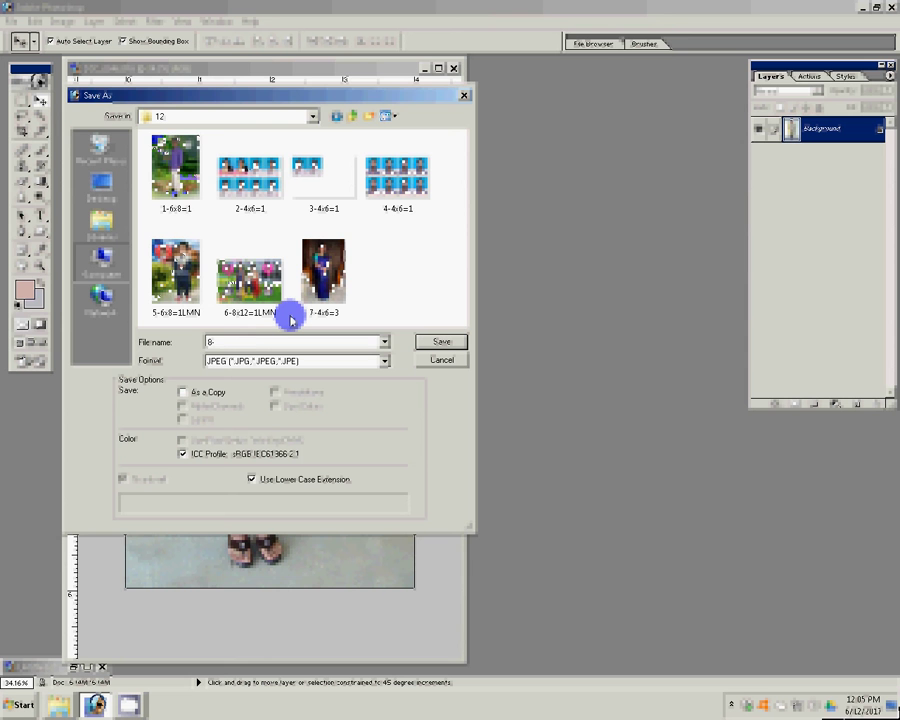
pyautogui.write('4x6=')
pyautogui.write('3')
pyautogui.press('Return')
pyautogui.press('Return')
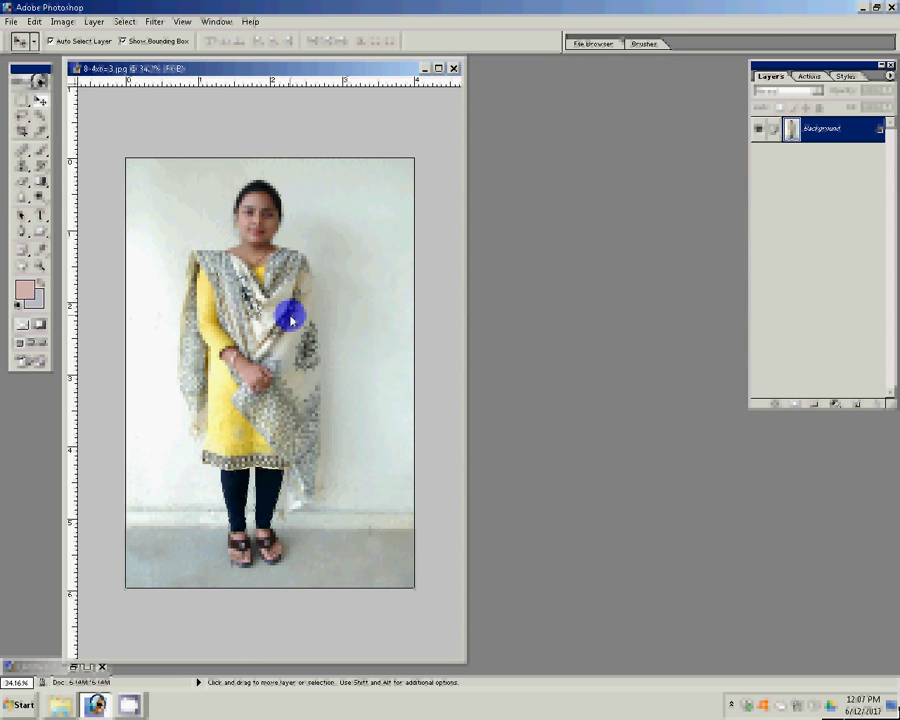
pyautogui.click(340, 258)
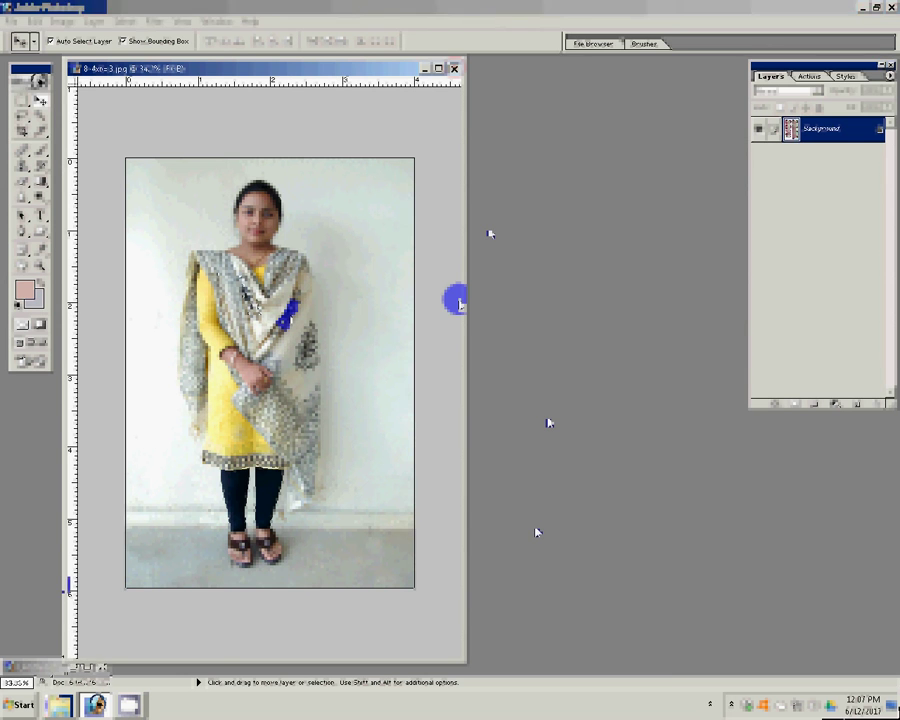
pyautogui.click(400, 458)
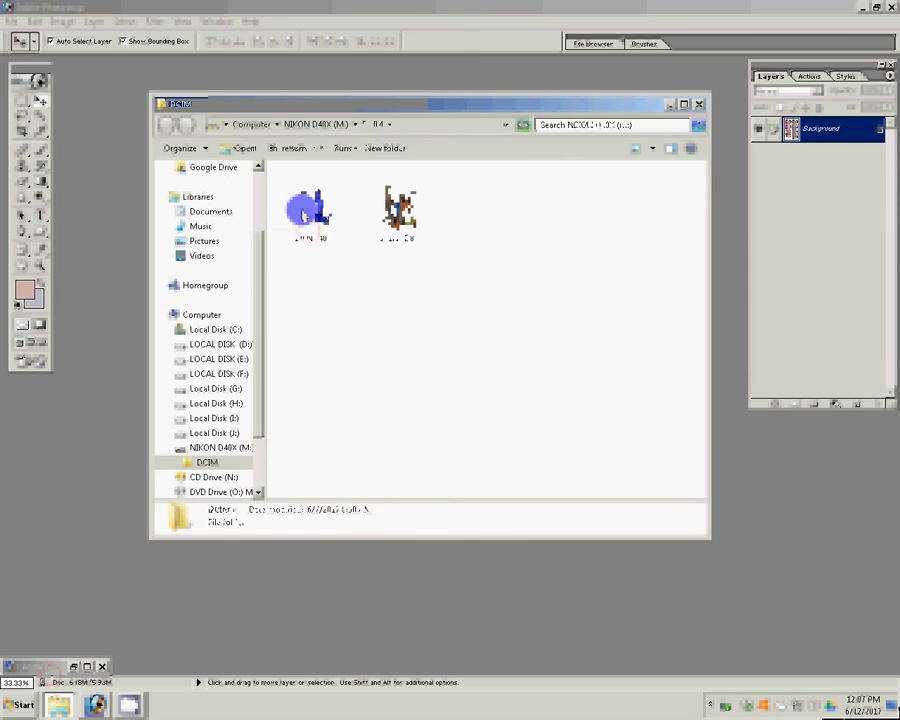
# Step: Open DSC_0089 from the camera's 100ND40X folder in Photoshop
pyautogui.click(303, 213)
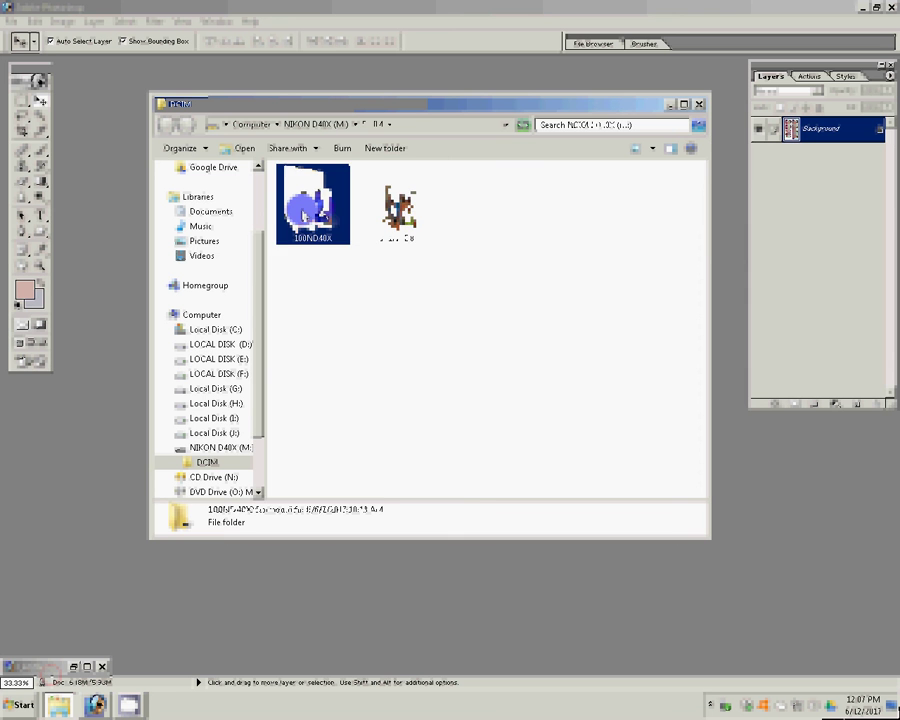
pyautogui.doubleClick(303, 213)
pyautogui.click(303, 213)
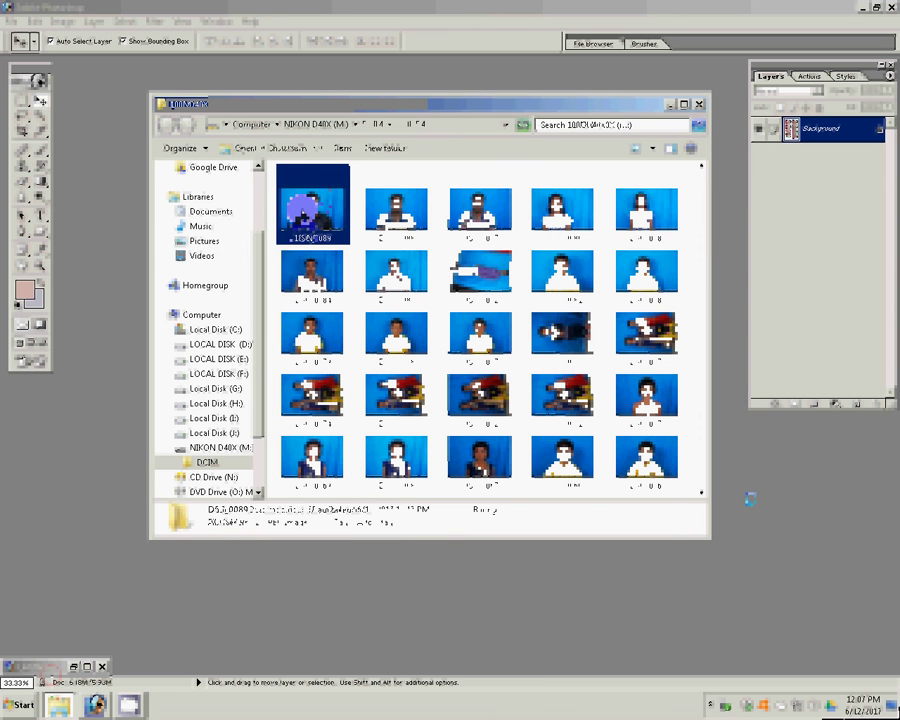
pyautogui.doubleClick(303, 210)
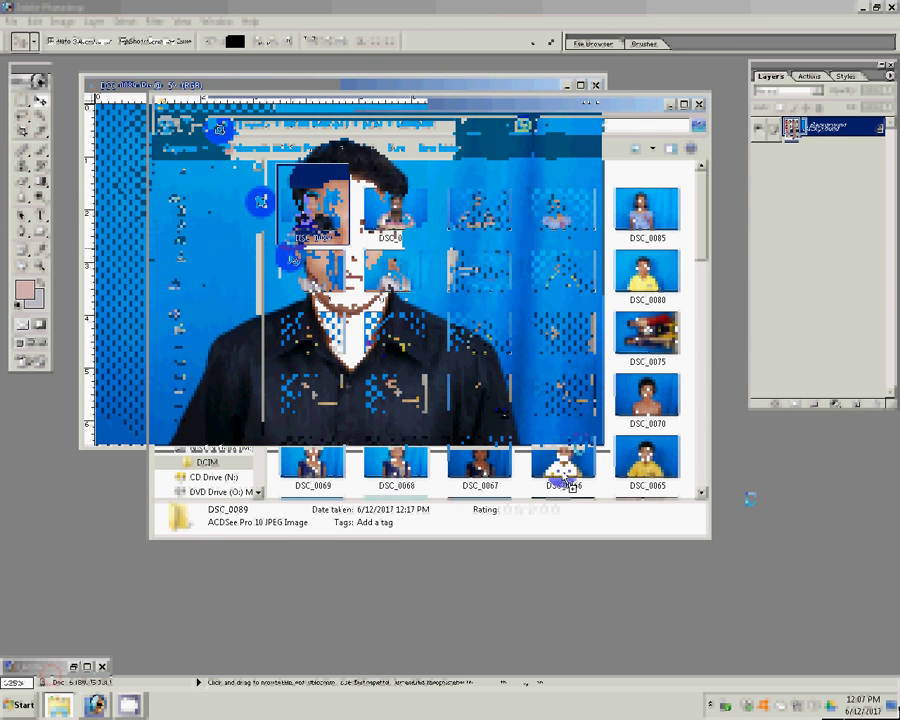
# Step: Fit DSC_0089 on screen and run the Cyan Correction action on it
pyautogui.click(553, 43)
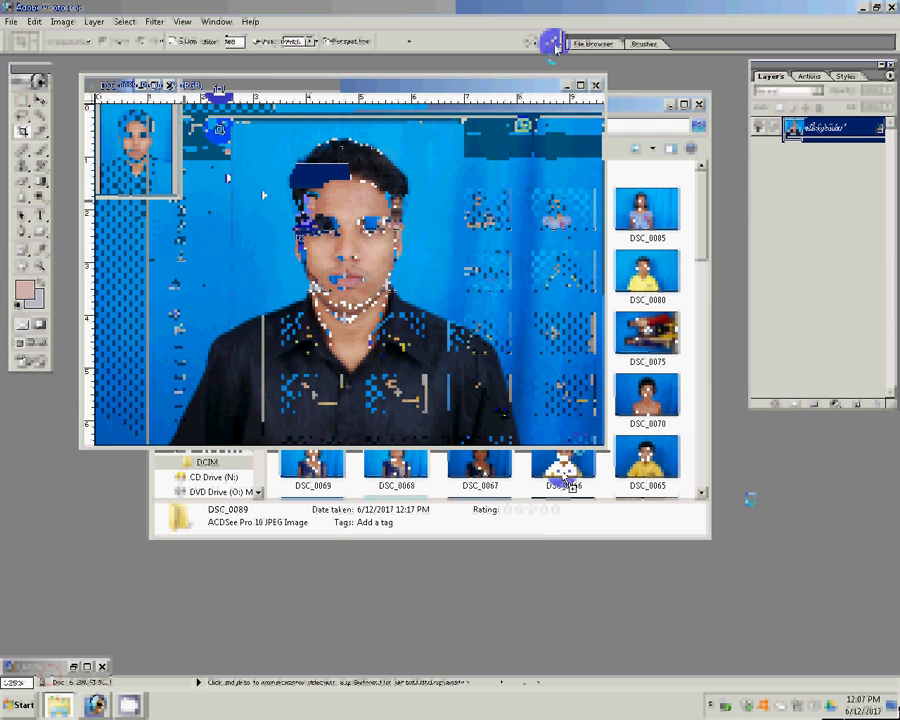
pyautogui.press('z')
pyautogui.click(337, 41)
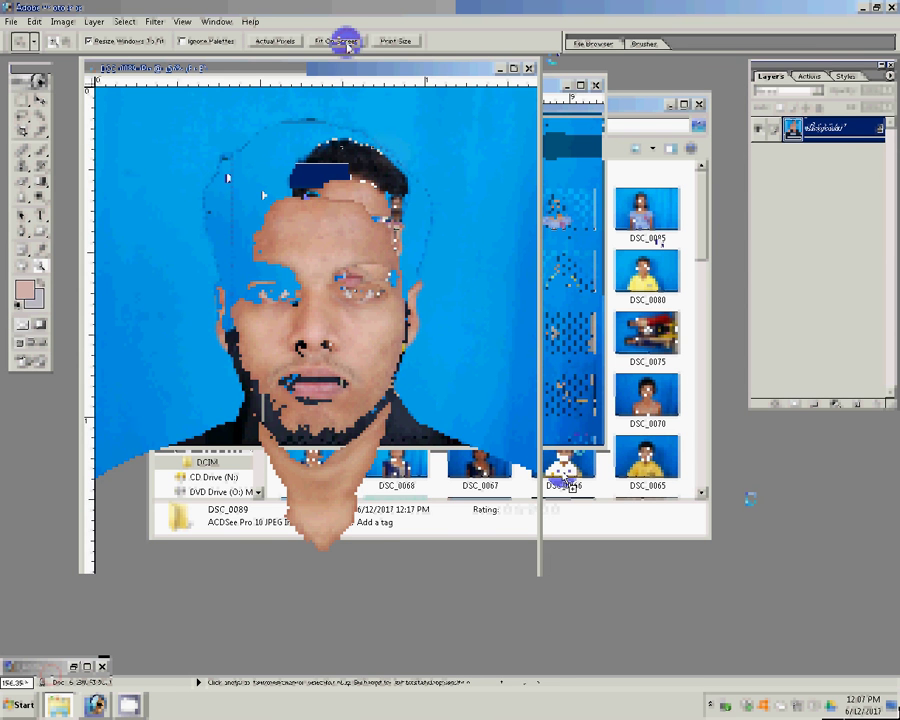
pyautogui.click(809, 76)
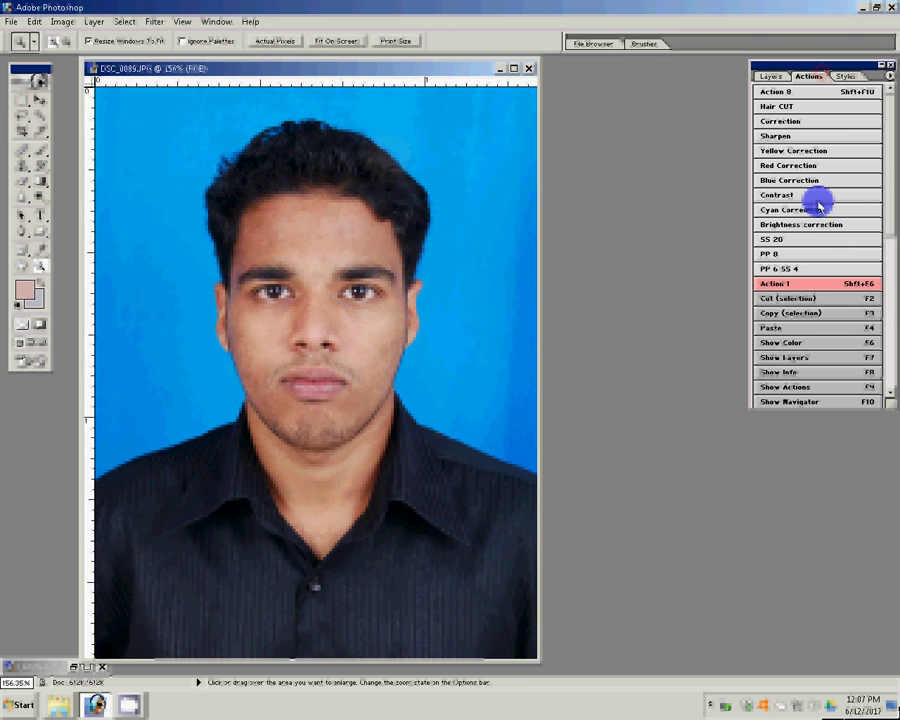
pyautogui.click(818, 208)
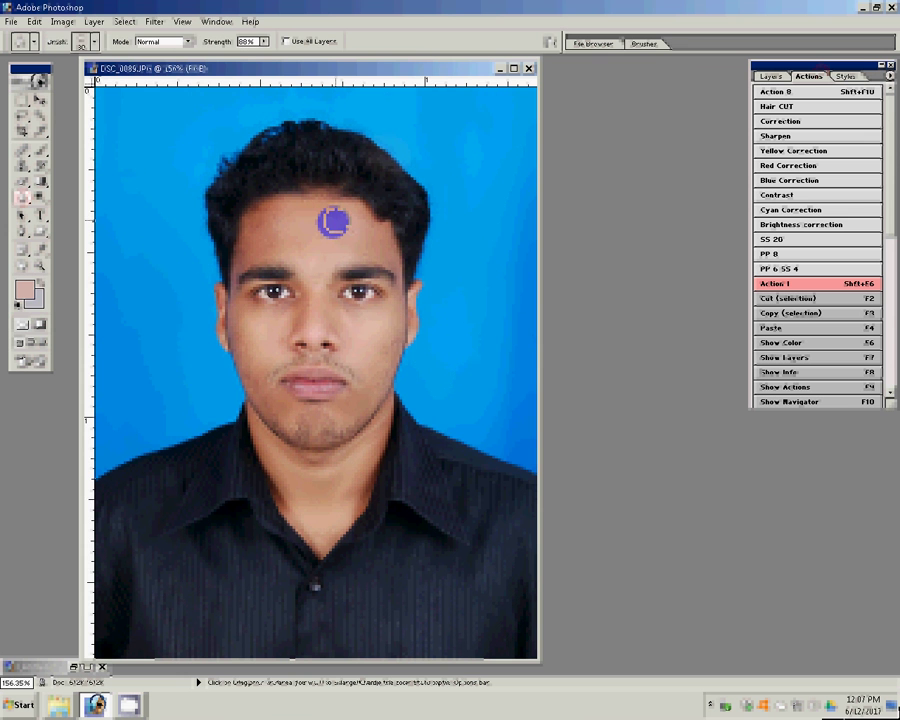
# Step: Blur both cheeks and run the Shift+F6 passport-copies action
pyautogui.moveTo(265, 345); pyautogui.dragTo(278, 320)
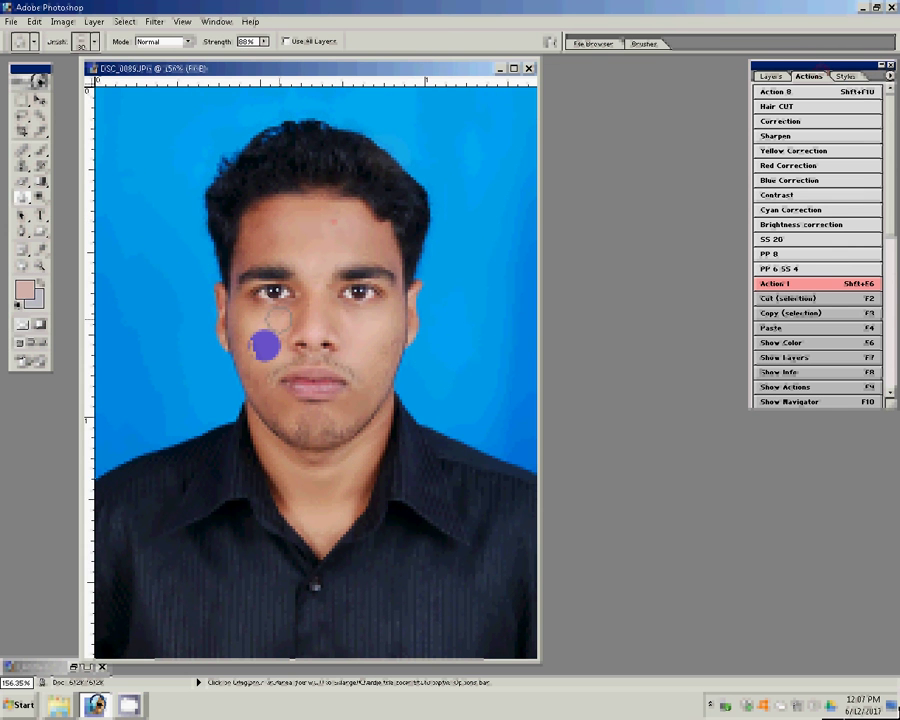
pyautogui.moveTo(378, 333); pyautogui.dragTo(385, 348)
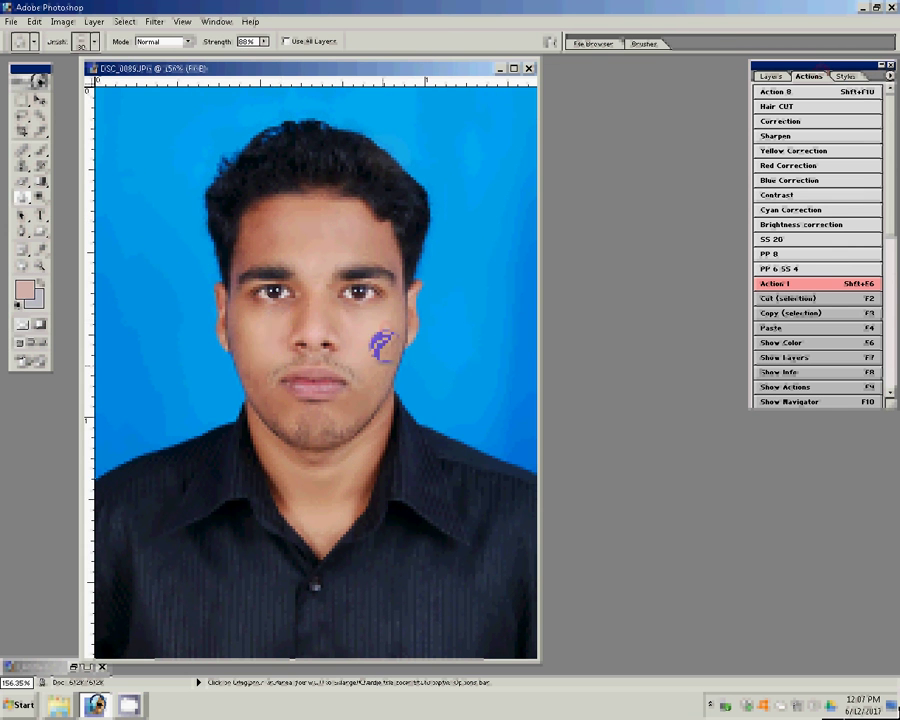
pyautogui.hotkey('shift', 'F6')
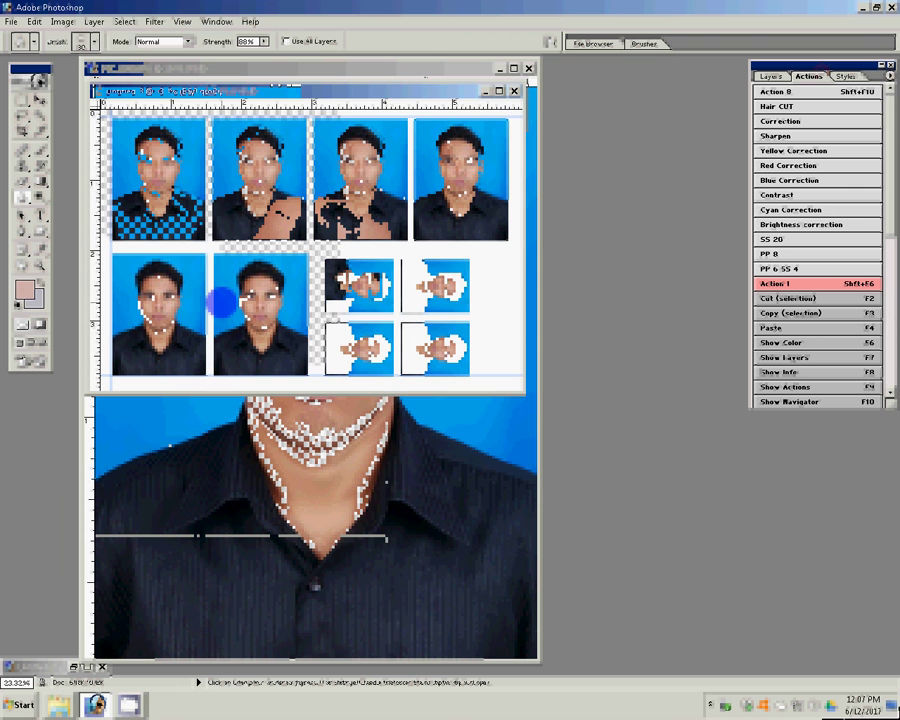
# Step: Rotate the passport sheet's canvas onto its side and print it
pyautogui.click(62, 21)
pyautogui.moveTo(88, 149)
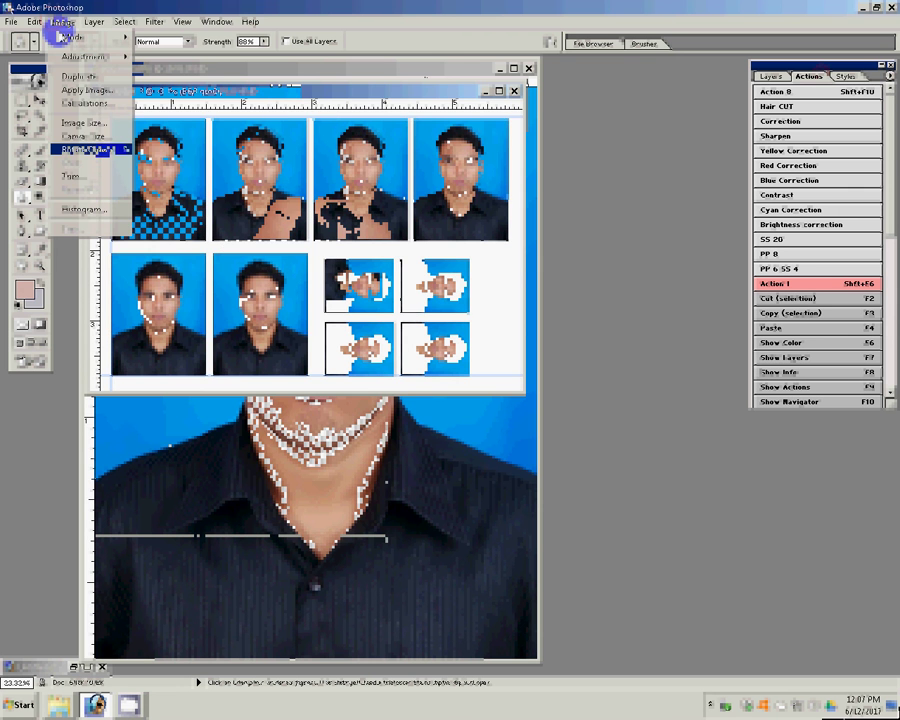
pyautogui.click(180, 222)
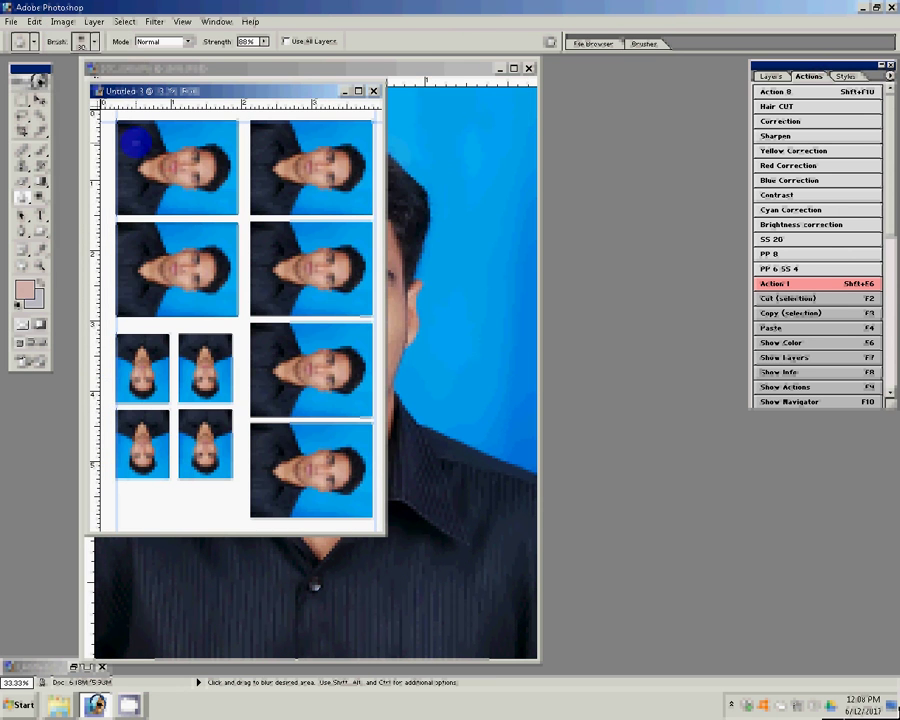
pyautogui.hotkey('ctrl', 'p')
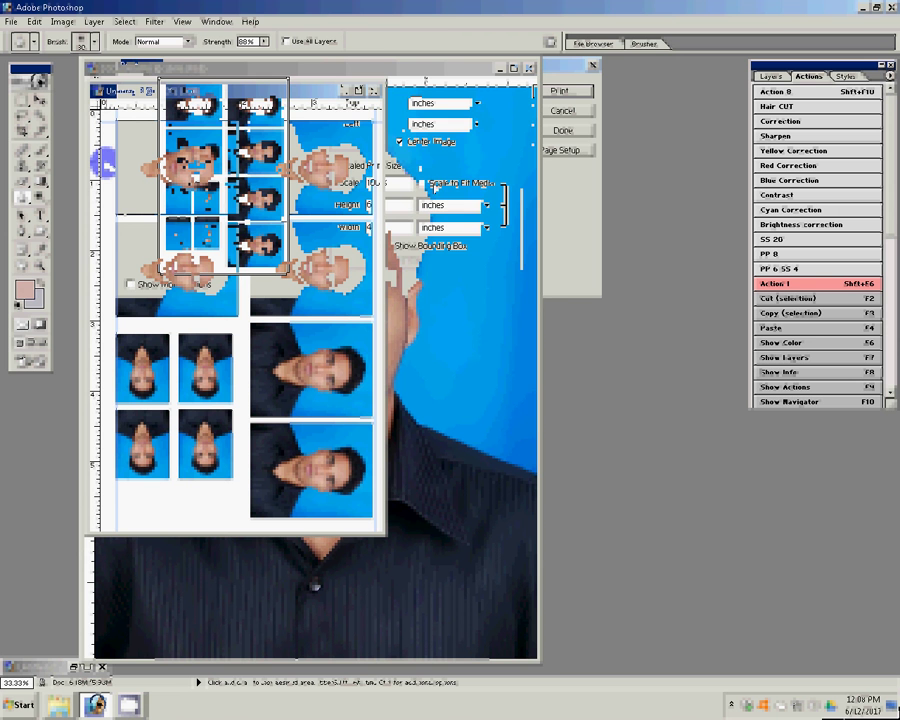
pyautogui.click(540, 90)
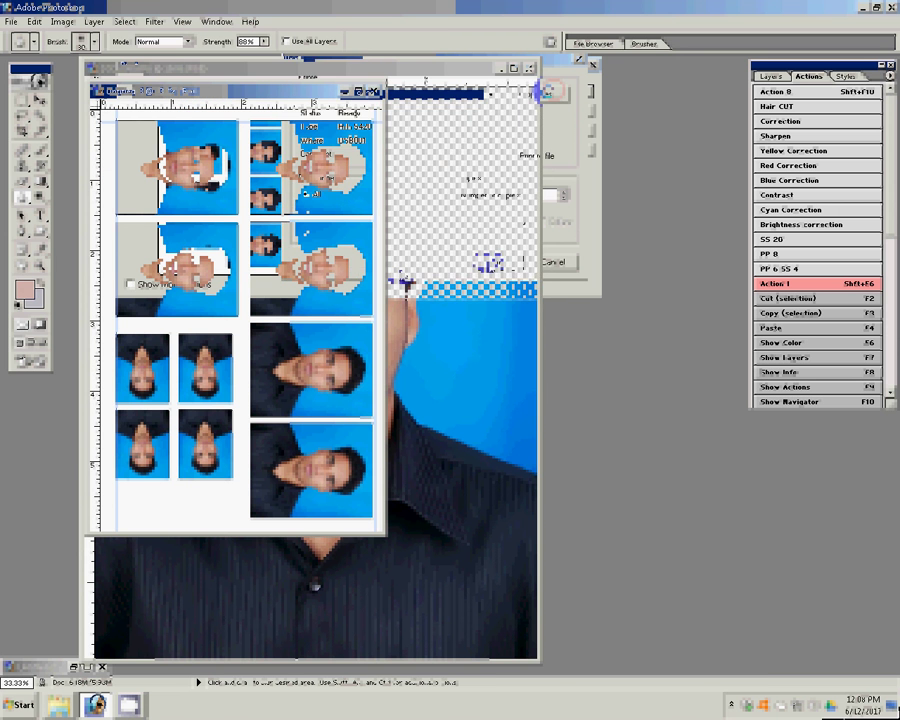
pyautogui.click(466, 237)
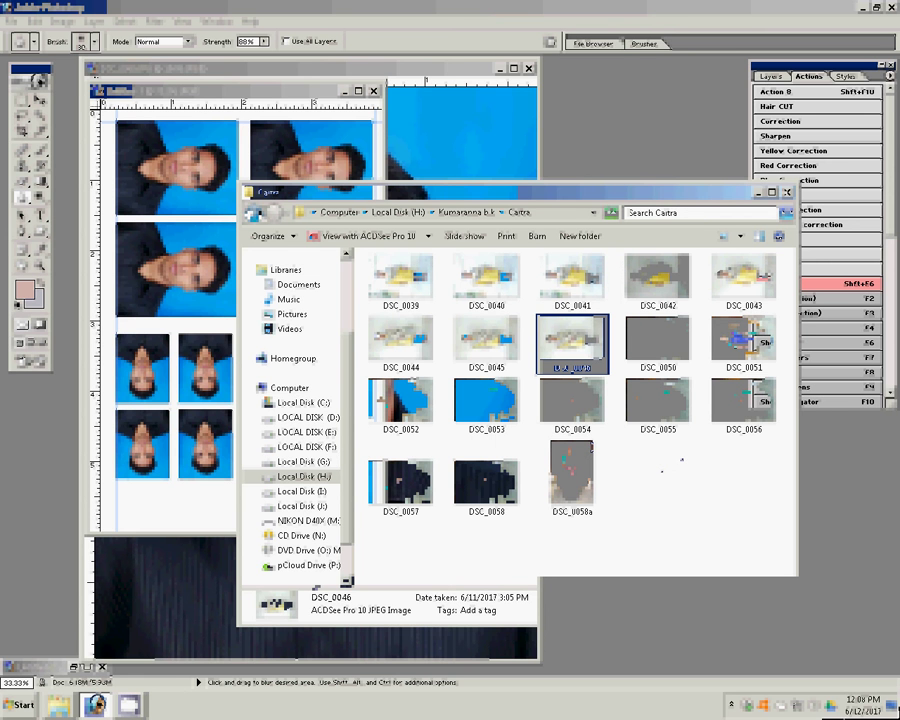
# Step: Drag DSC_0052 into Photoshop, rotate its canvas upright, and zoom in on the woman's face
pyautogui.click(405, 425)
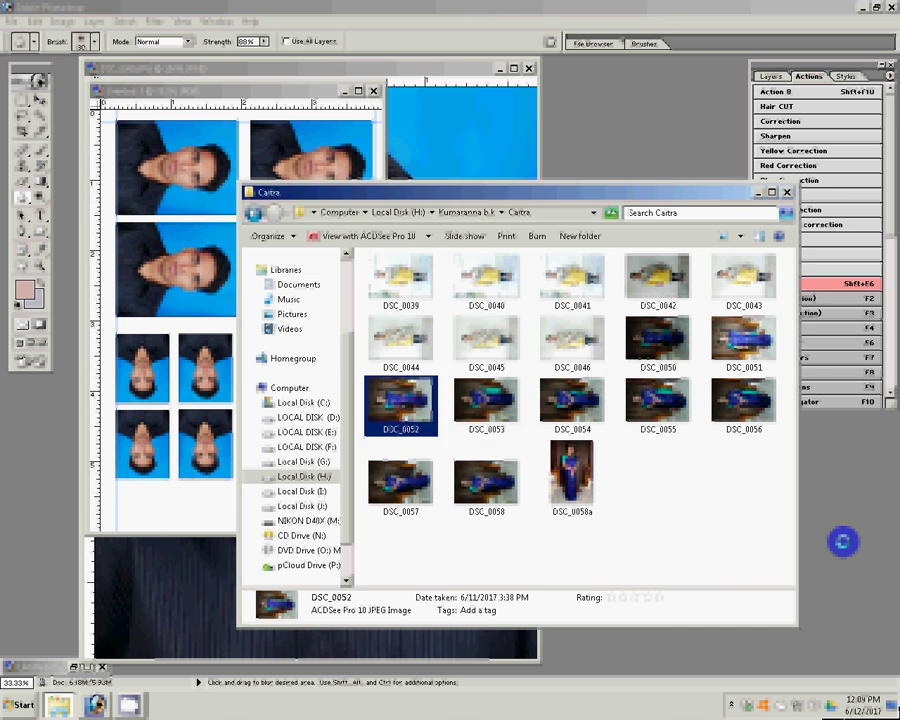
pyautogui.moveTo(405, 425); pyautogui.dragTo(460, 150)
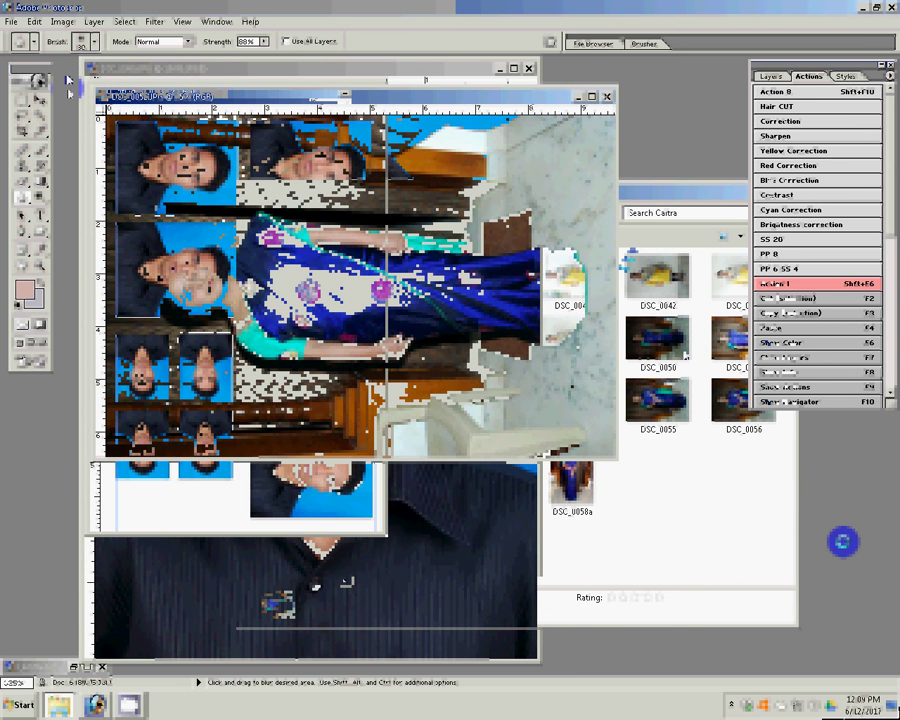
pyautogui.click(64, 21)
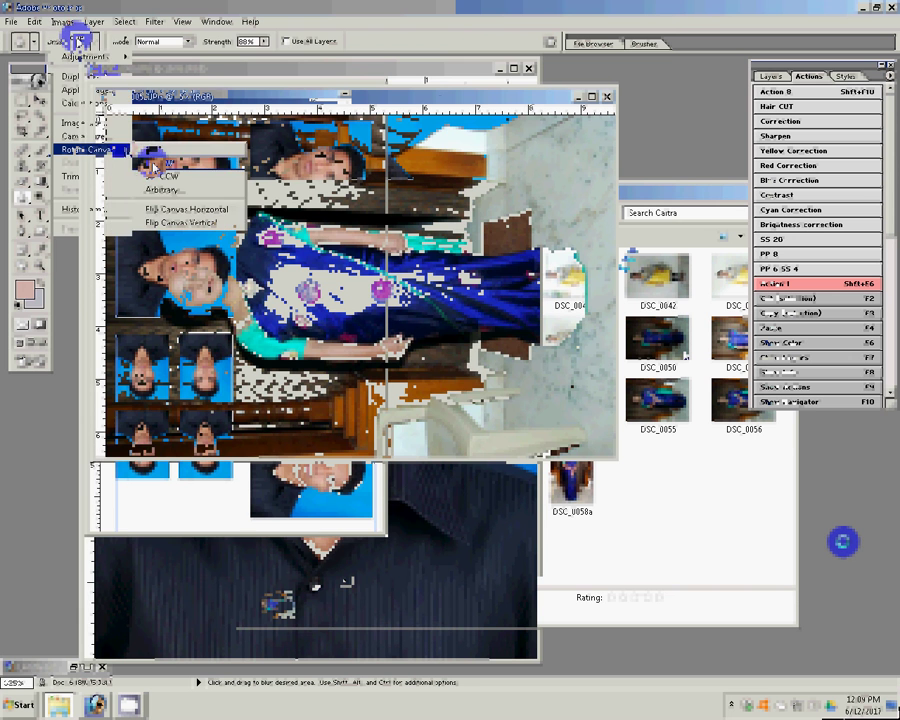
pyautogui.click(150, 158)
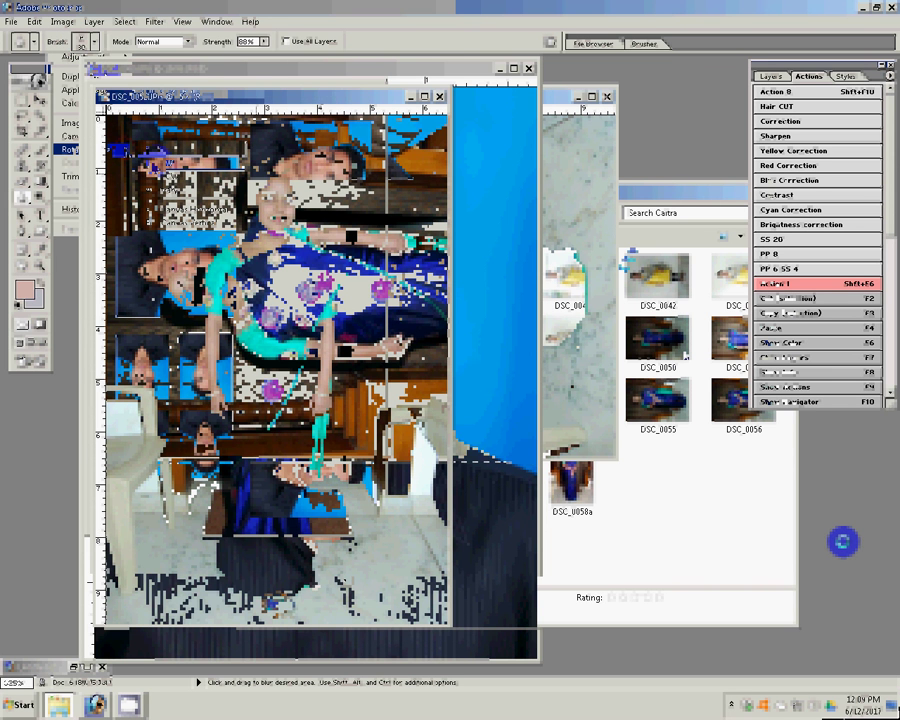
pyautogui.press('z')
pyautogui.moveTo(247, 203); pyautogui.dragTo(280, 199)
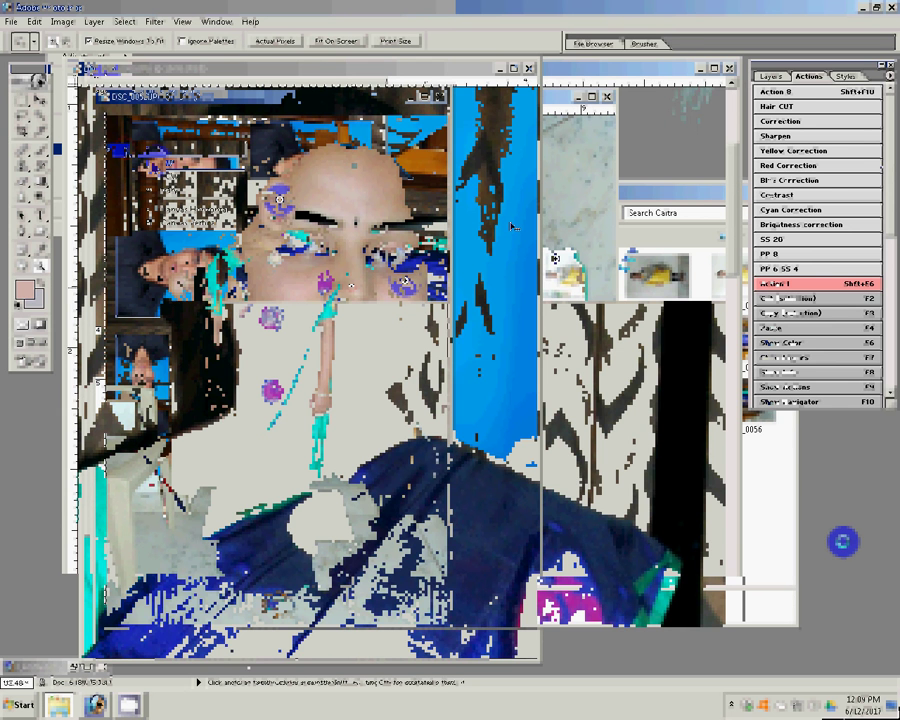
# Step: Reduce the portrait's grain with Imagenomic Magic Pro, raising Graininess to 93
pyautogui.click(770, 77)
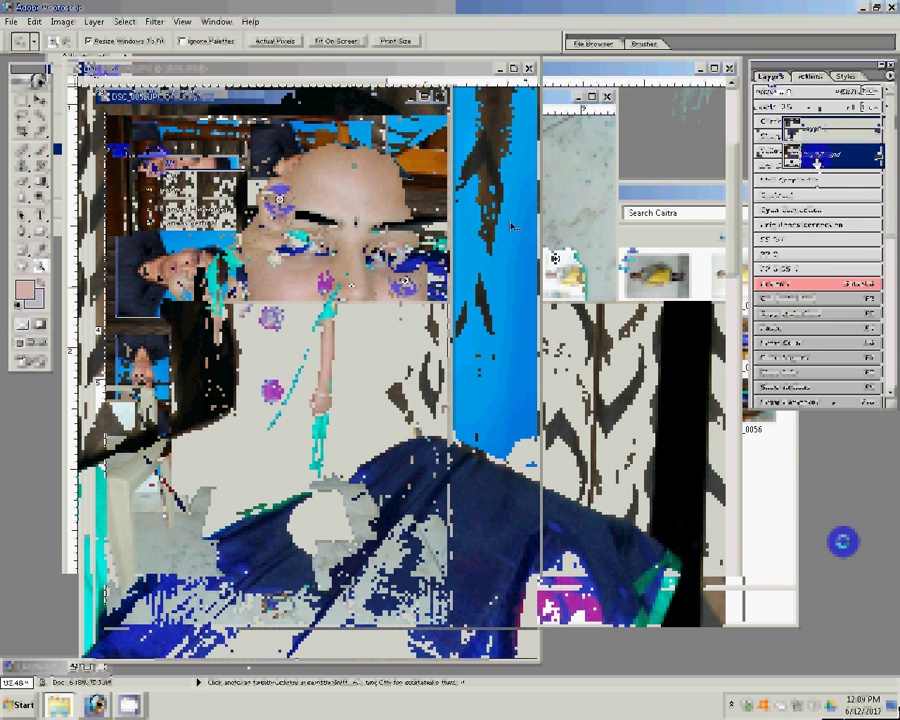
pyautogui.click(152, 23)
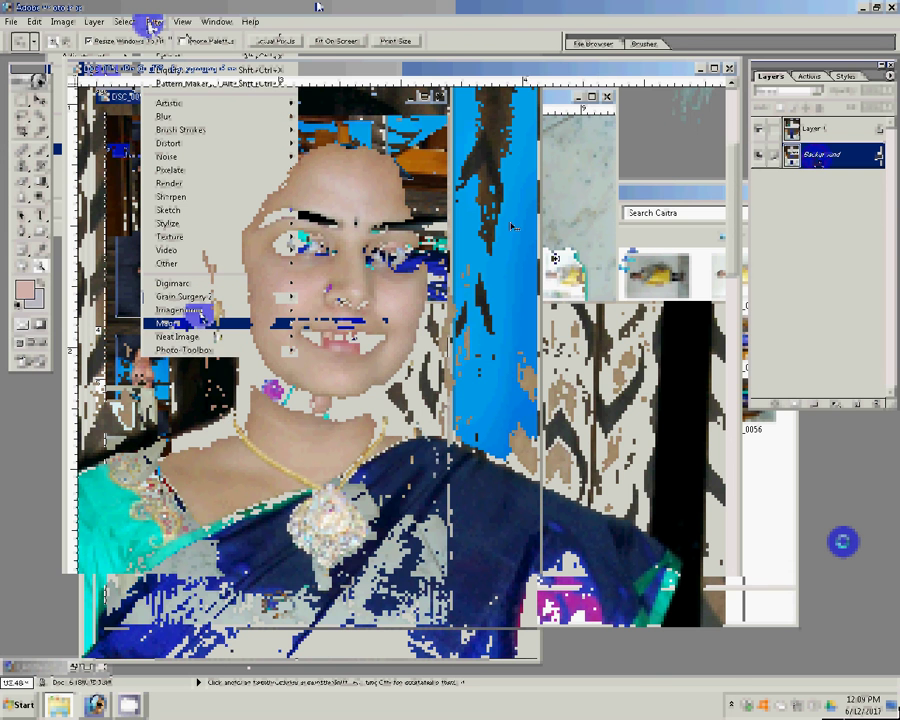
pyautogui.click(200, 313)
pyautogui.moveTo(430, 328); pyautogui.dragTo(484, 330)
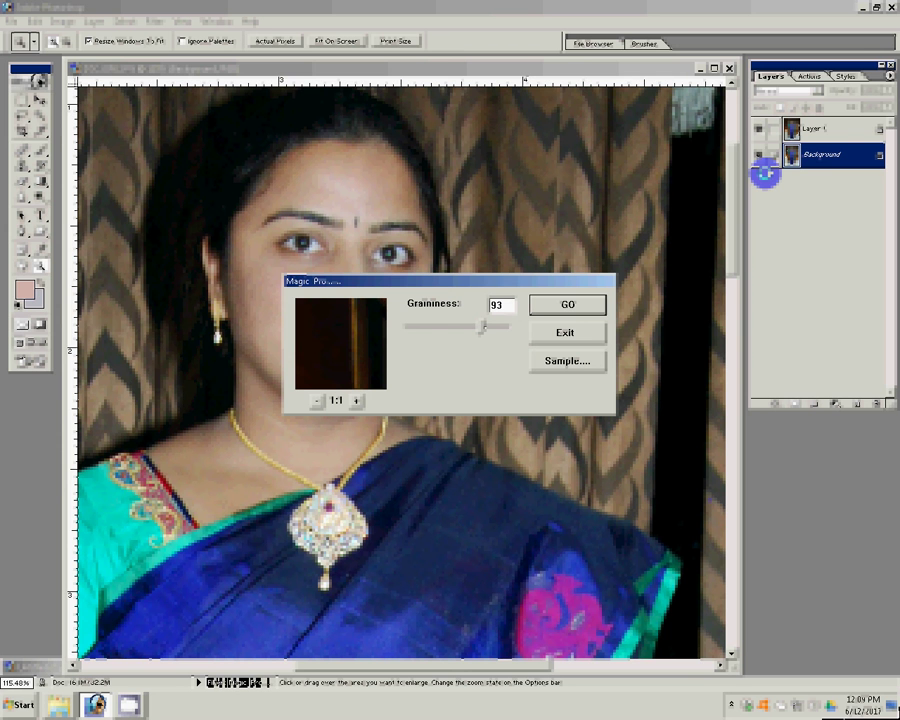
pyautogui.press('Return')
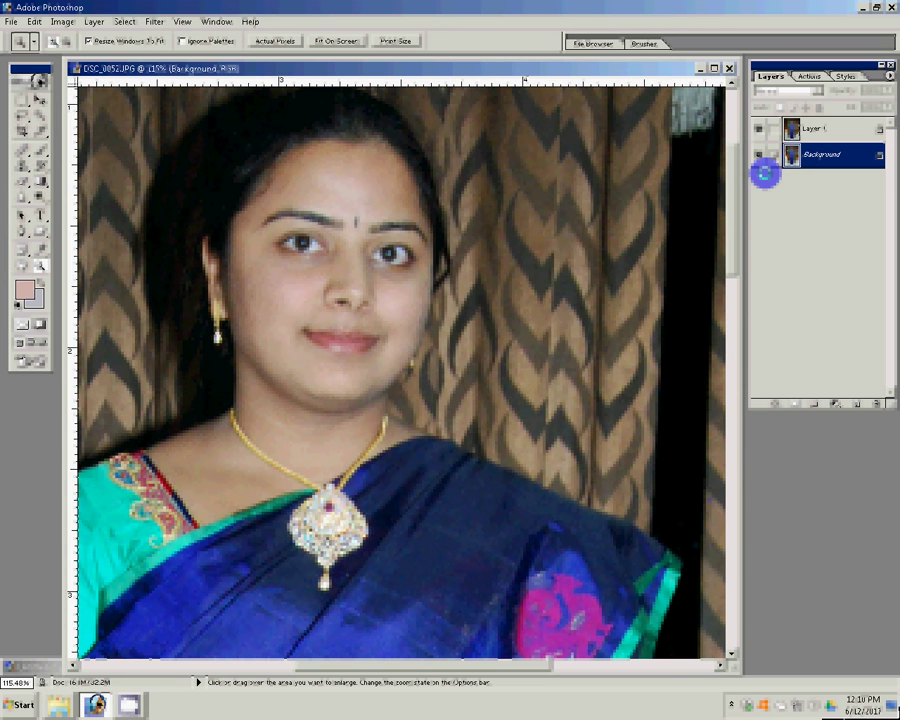
# Step: Show and select Layer 1, then brush the smoothing into the skin
pyautogui.click(818, 155)
pyautogui.click(818, 157)
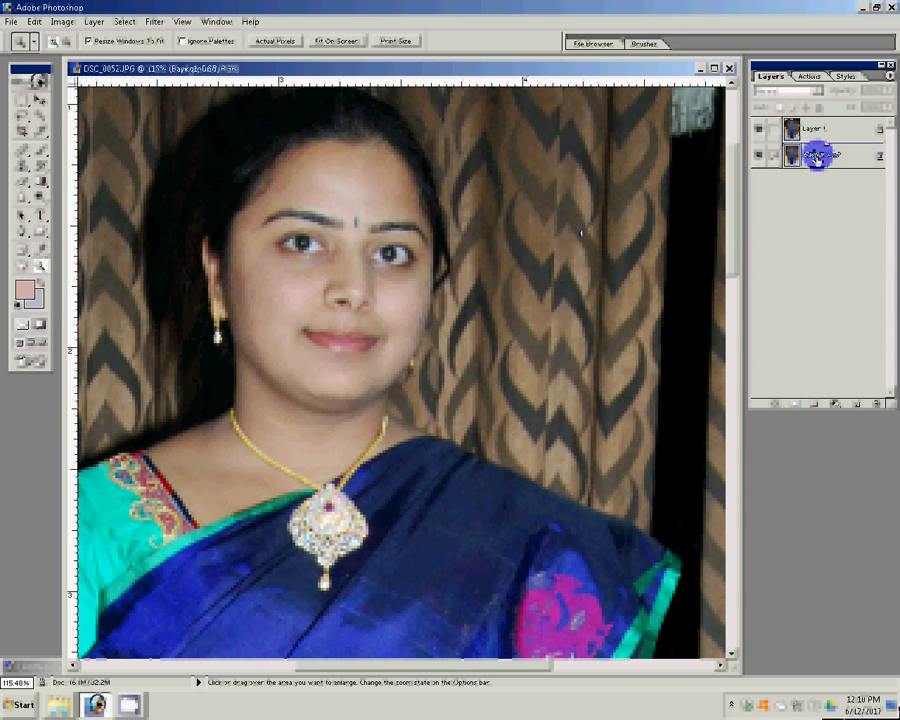
pyautogui.click(759, 129)
pyautogui.click(790, 128)
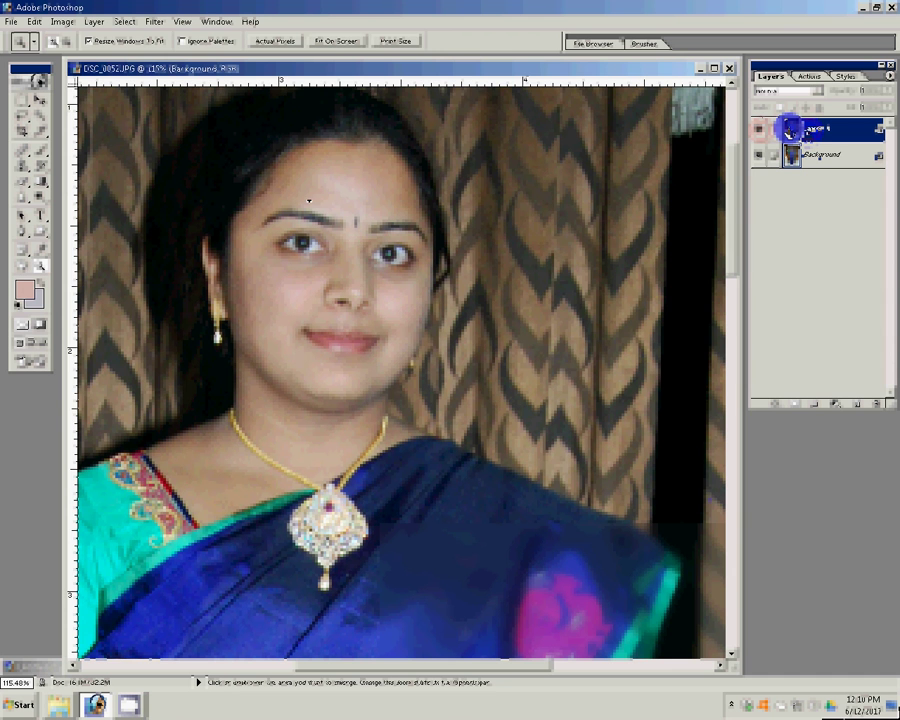
pyautogui.press('b')
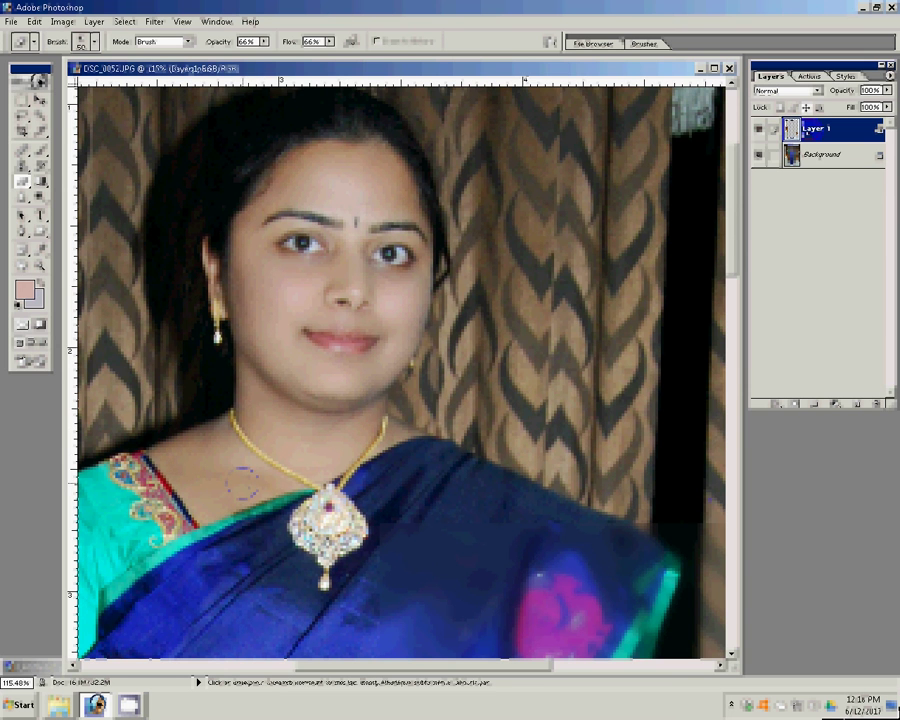
# Step: Flatten the portrait into a single Background layer and zoom out
pyautogui.press('v')
pyautogui.hotkey('ctrl', 'e')
pyautogui.click(39, 265)
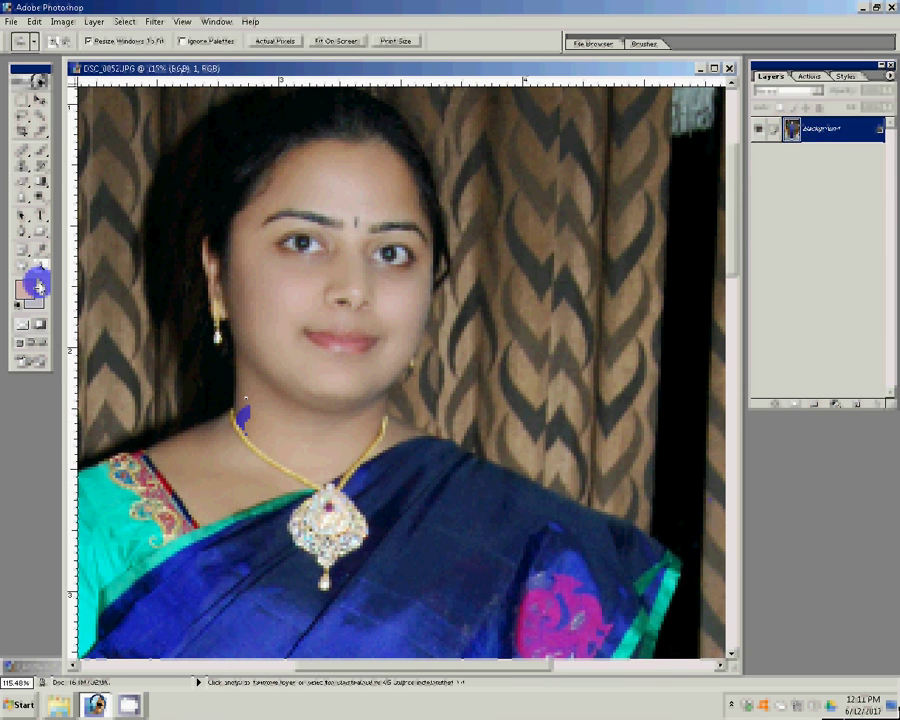
pyautogui.keyDown('alt'); pyautogui.click(175, 259); pyautogui.keyUp('alt')
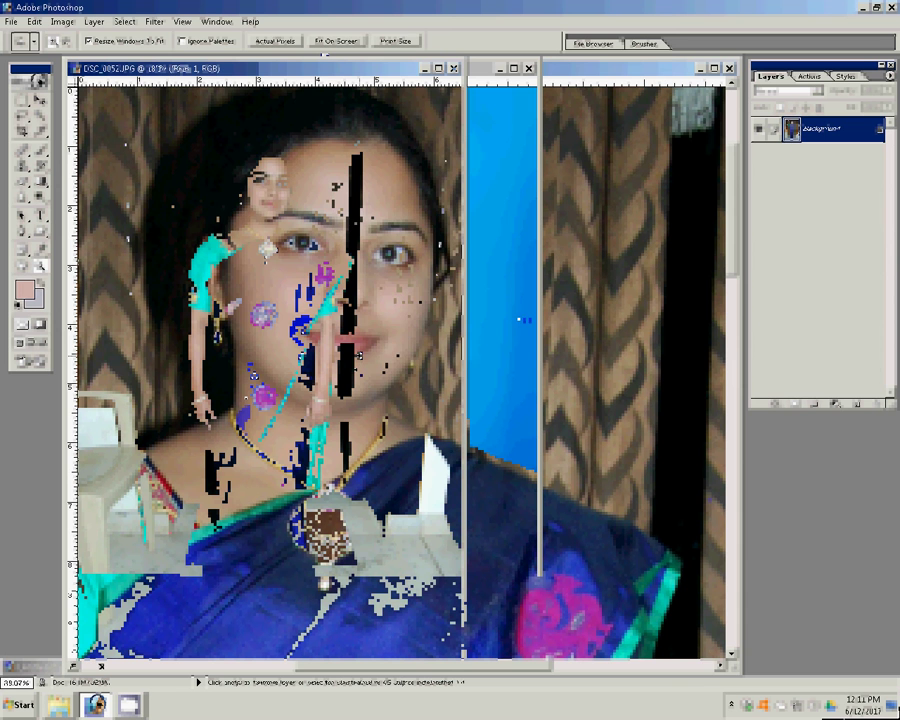
# Step: Resize the portrait to 4 inches wide in Image Size
pyautogui.hotkey('ctrl', 'alt', 'i')
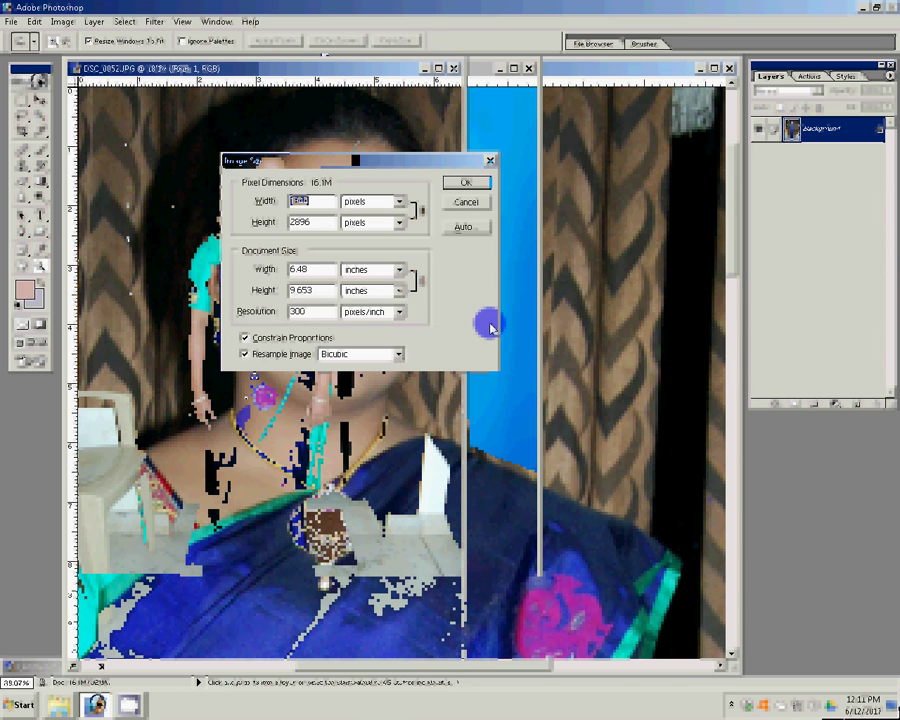
pyautogui.click(292, 270)
pyautogui.write('4')
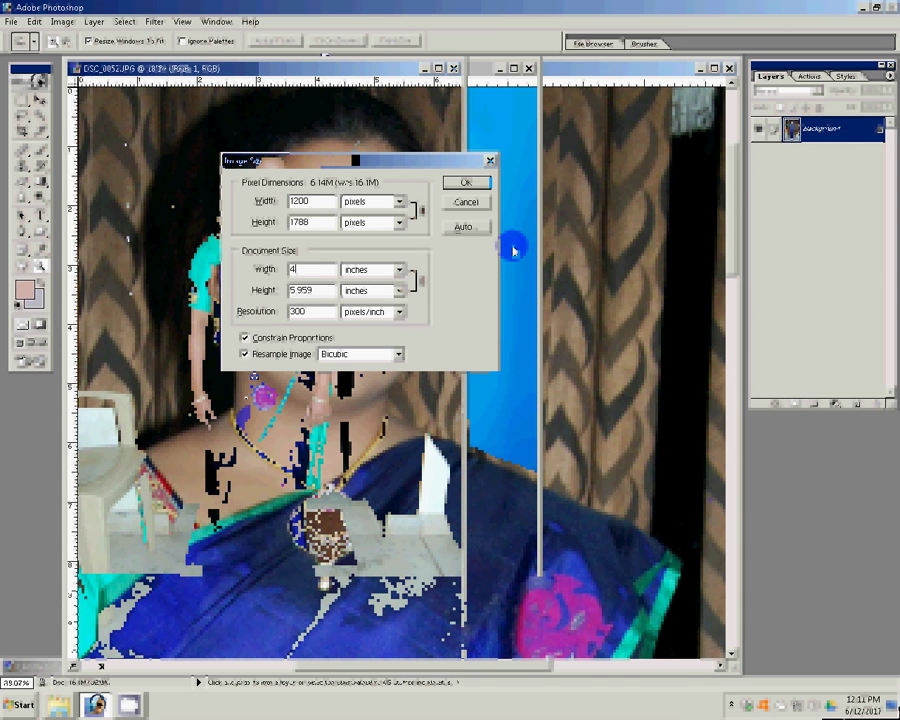
pyautogui.press('Return')
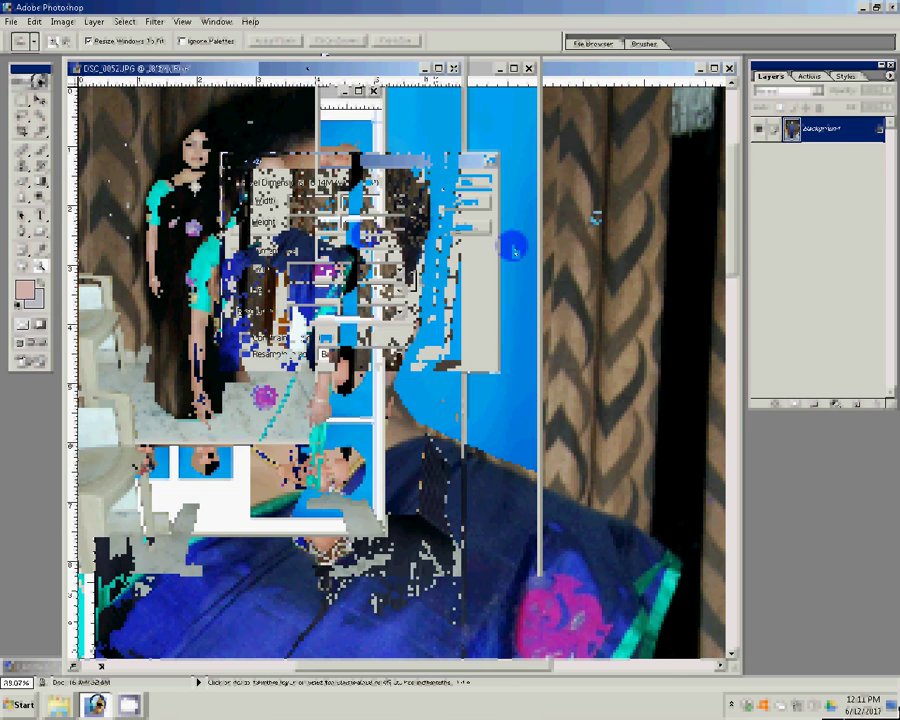
# Step: Save the portrait as a JPEG named 9-4x6=1 in folder 12
pyautogui.hotkey('ctrl', 'shift', 's')
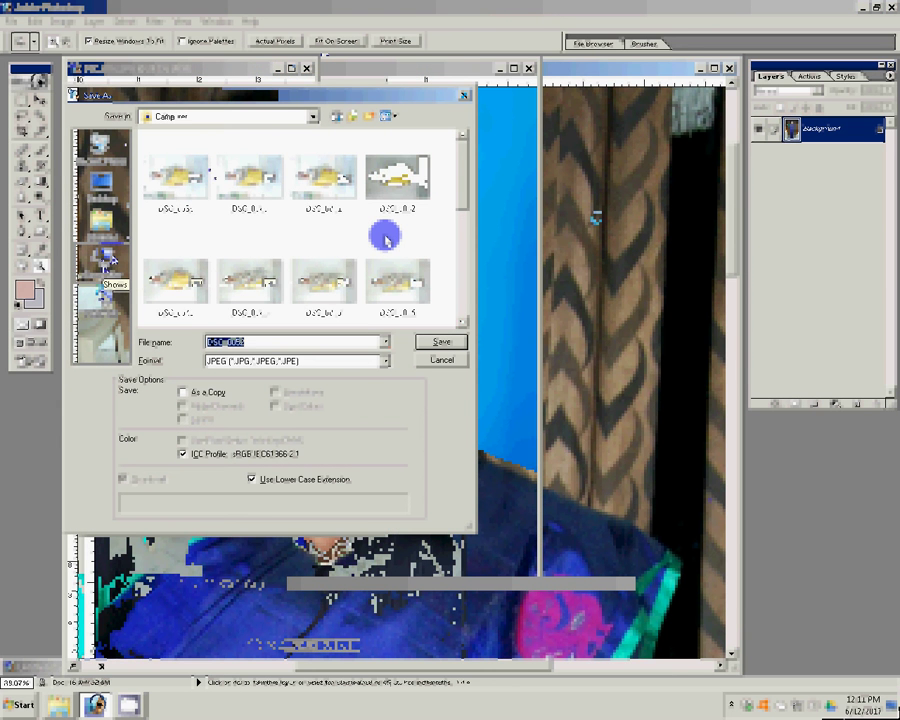
pyautogui.press('BackSpace')
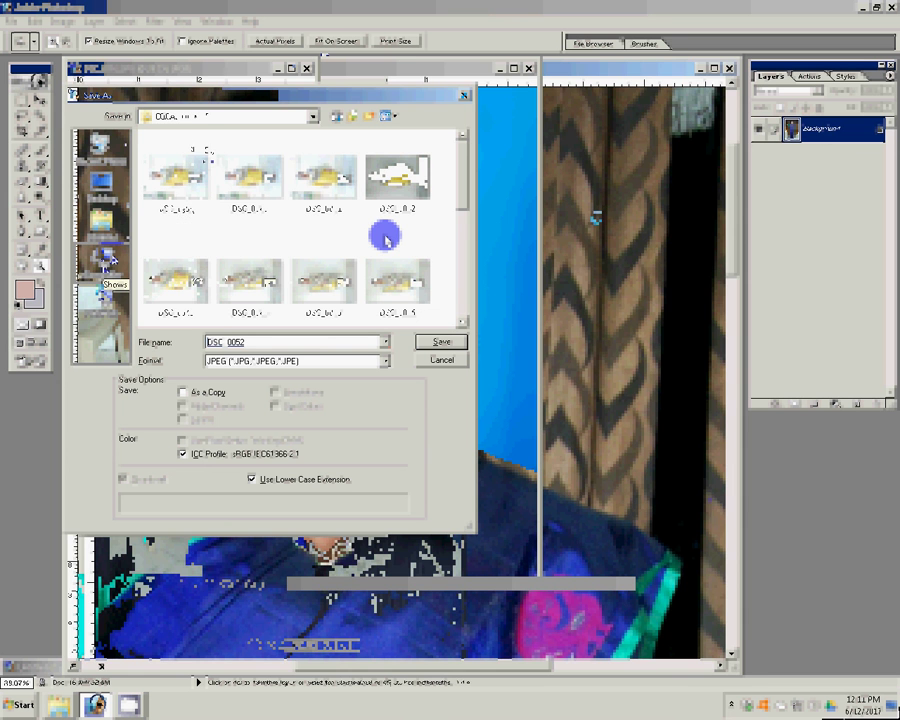
pyautogui.press('BackSpace')
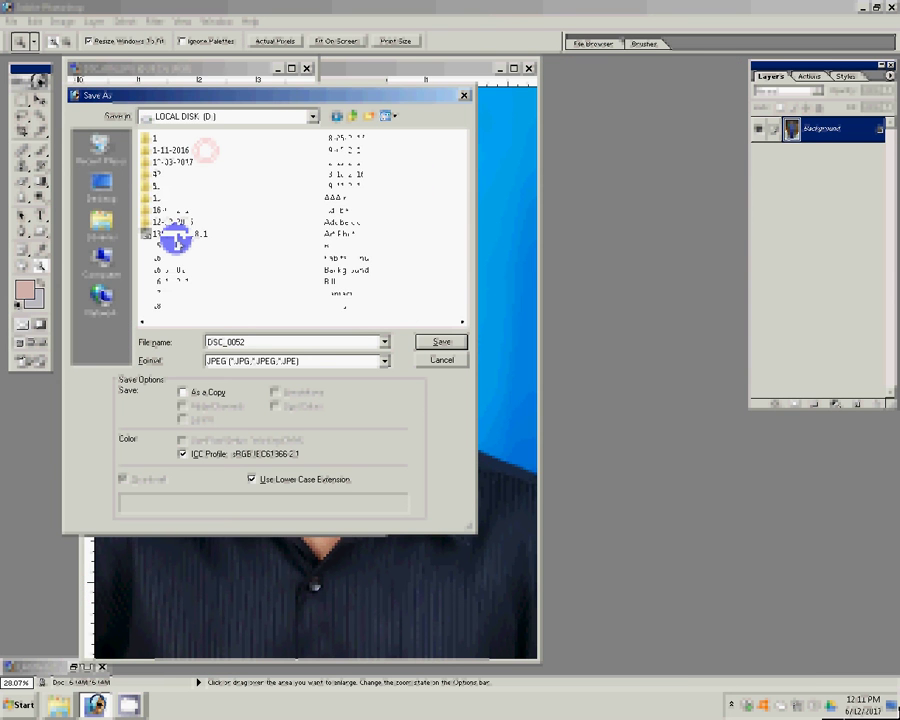
pyautogui.press('BackSpace')
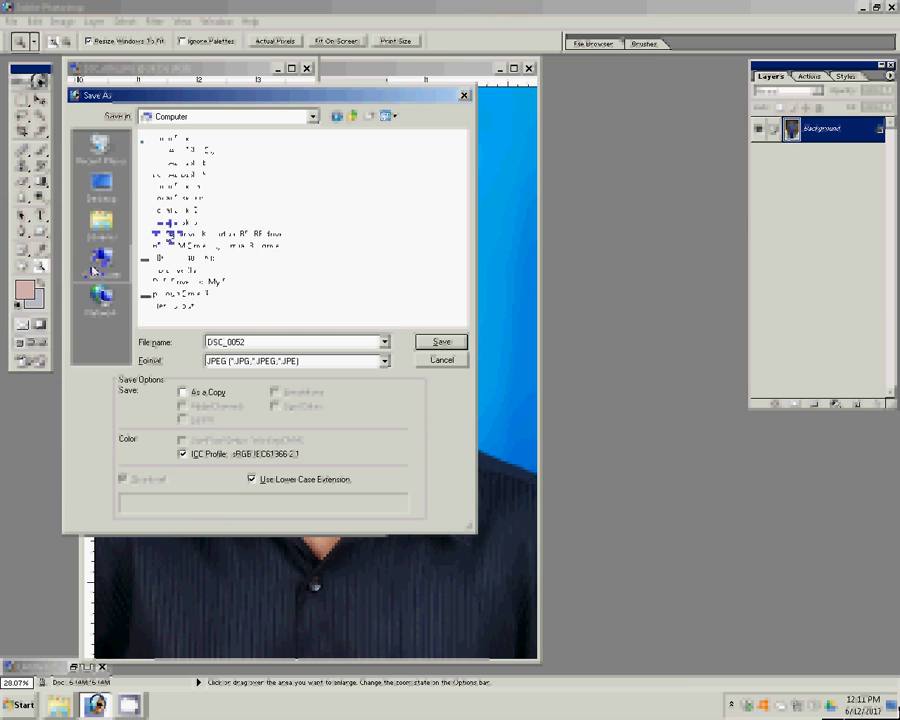
pyautogui.press('Down')
pyautogui.press('Down')
pyautogui.press('Down')
pyautogui.press('Return')
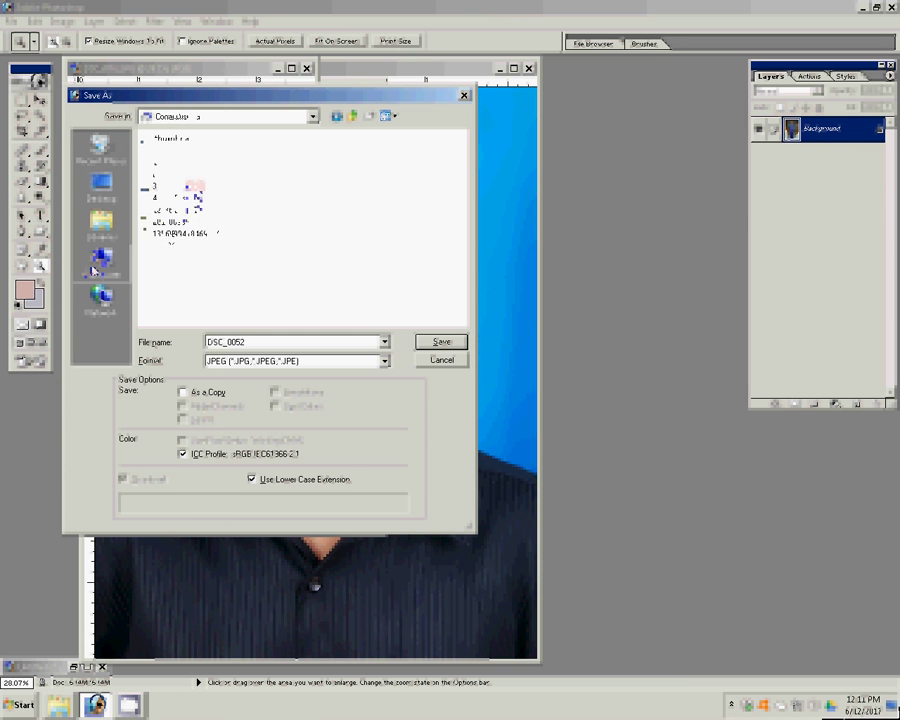
pyautogui.press('BackSpace')
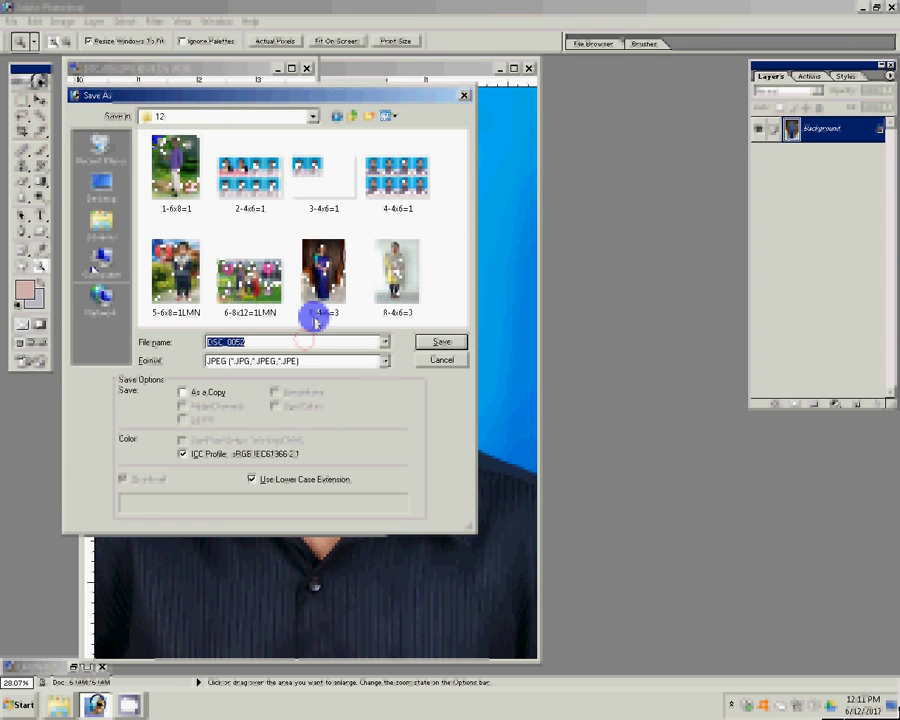
pyautogui.write('9-4x6')
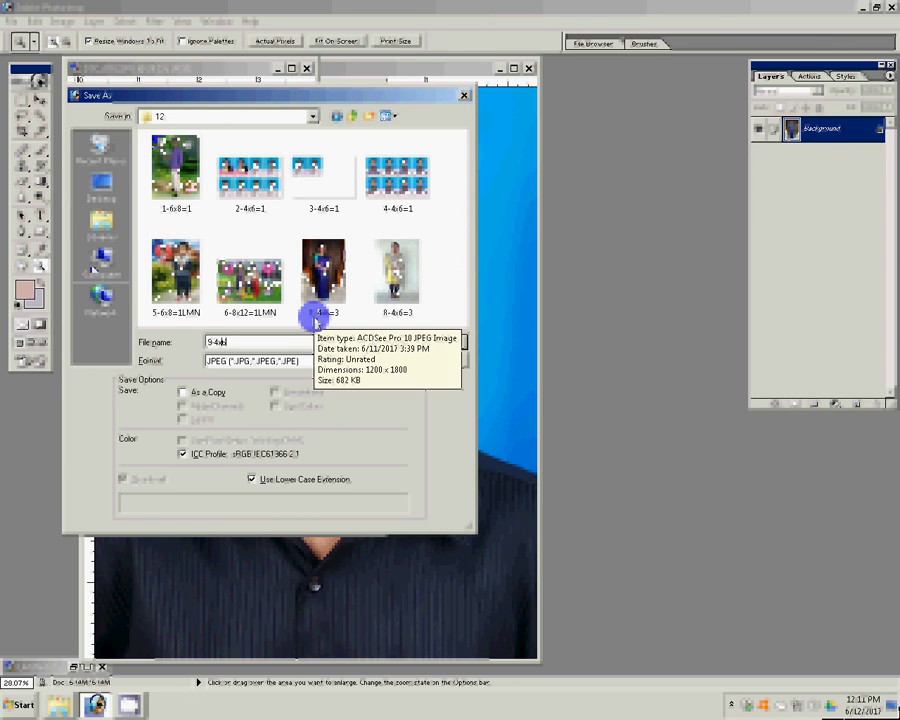
pyautogui.write('=1')
pyautogui.press('Return')
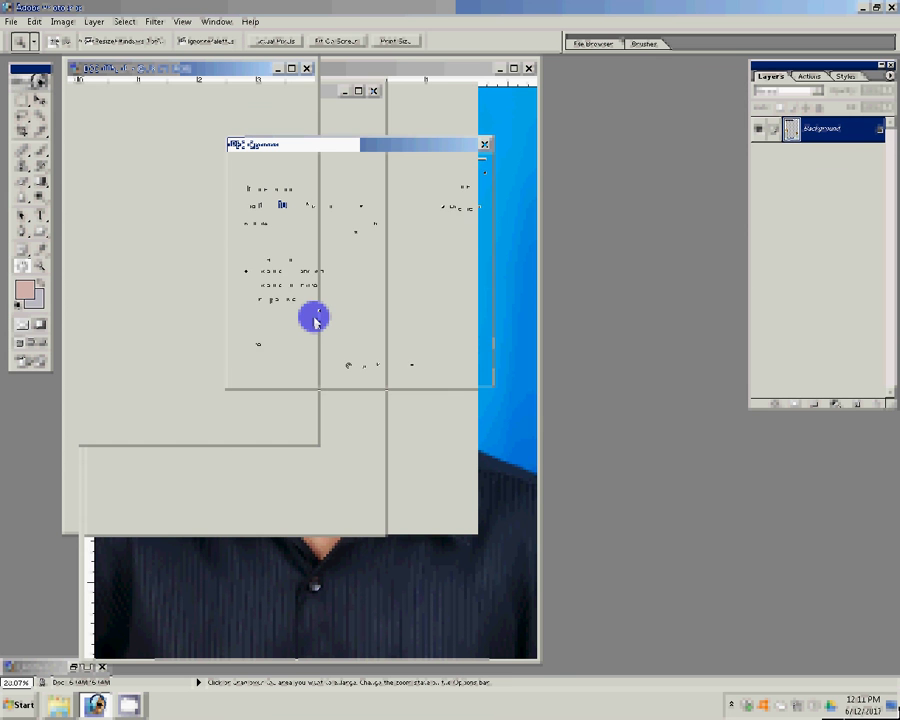
# Step: Accept the JPEG options and close all documents, discarding Untitled and saving the edited one
pyautogui.press('Return')
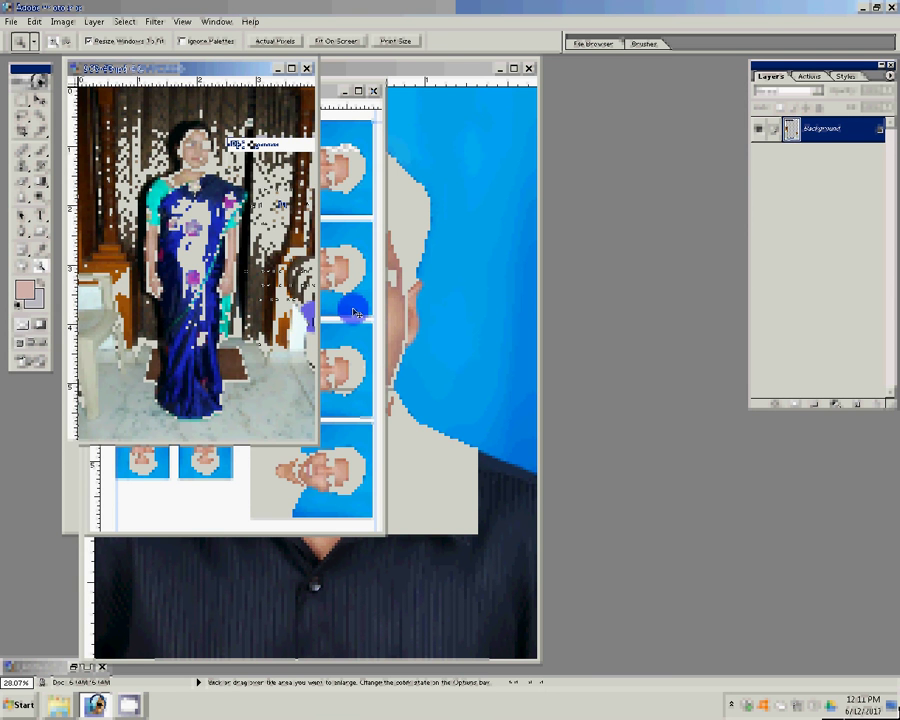
pyautogui.hotkey('ctrl', 'w')
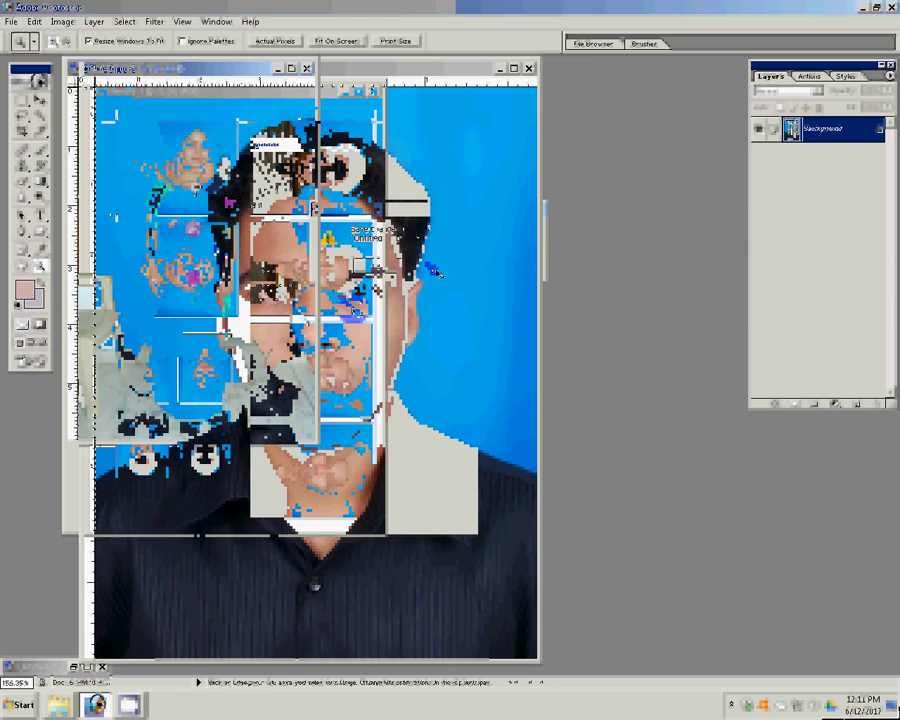
pyautogui.click(432, 270)
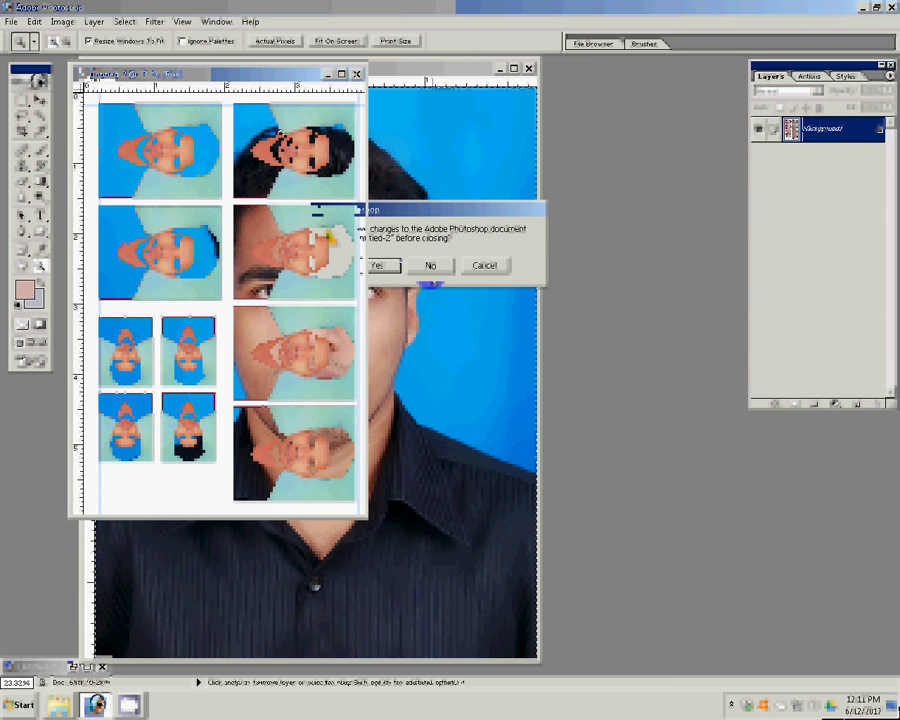
pyautogui.click(396, 269)
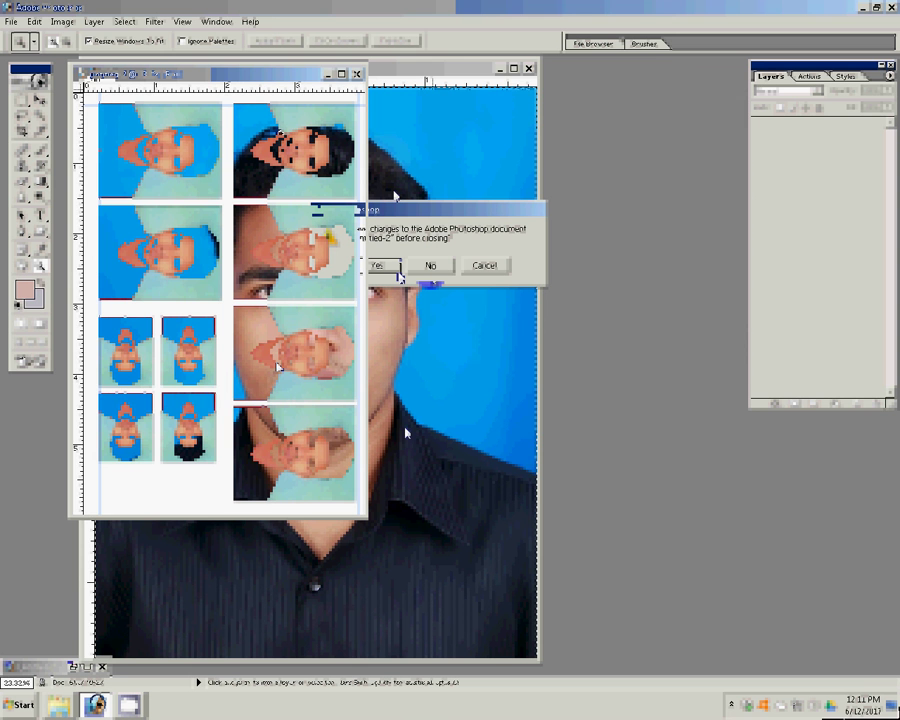
pyautogui.press('super')
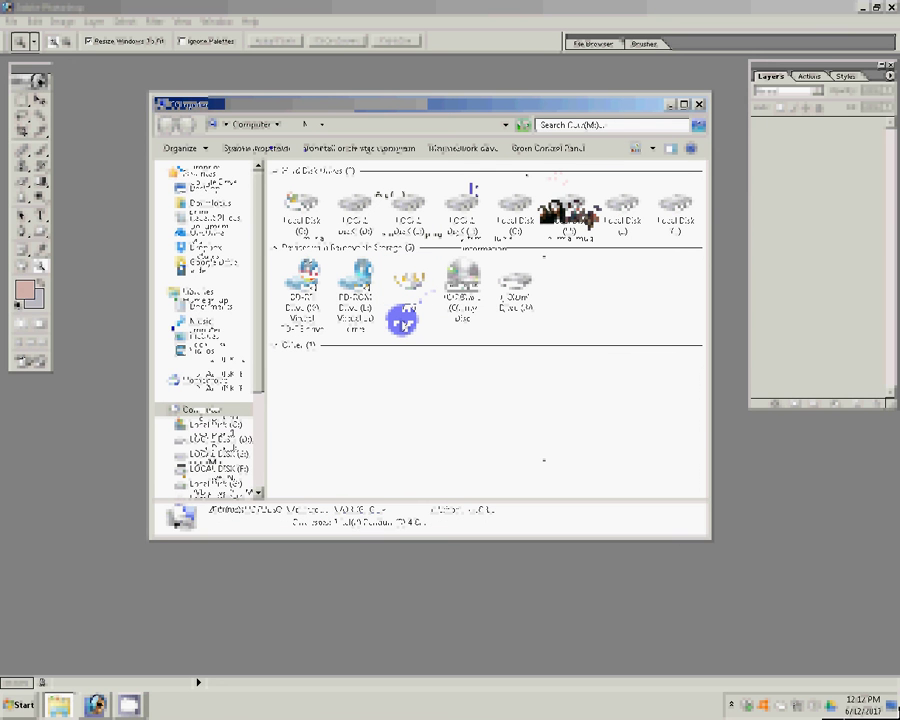
# Step: Create and name a new studio folder on FCL (M:)
pyautogui.hotkey('ctrl', 'shift', 'n')
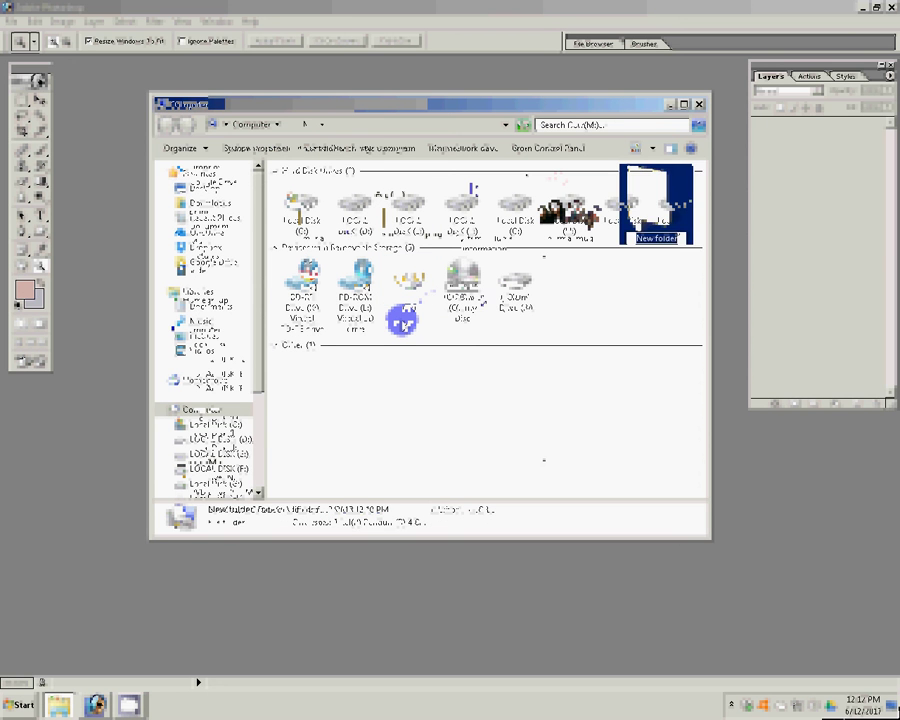
pyautogui.write('raj')
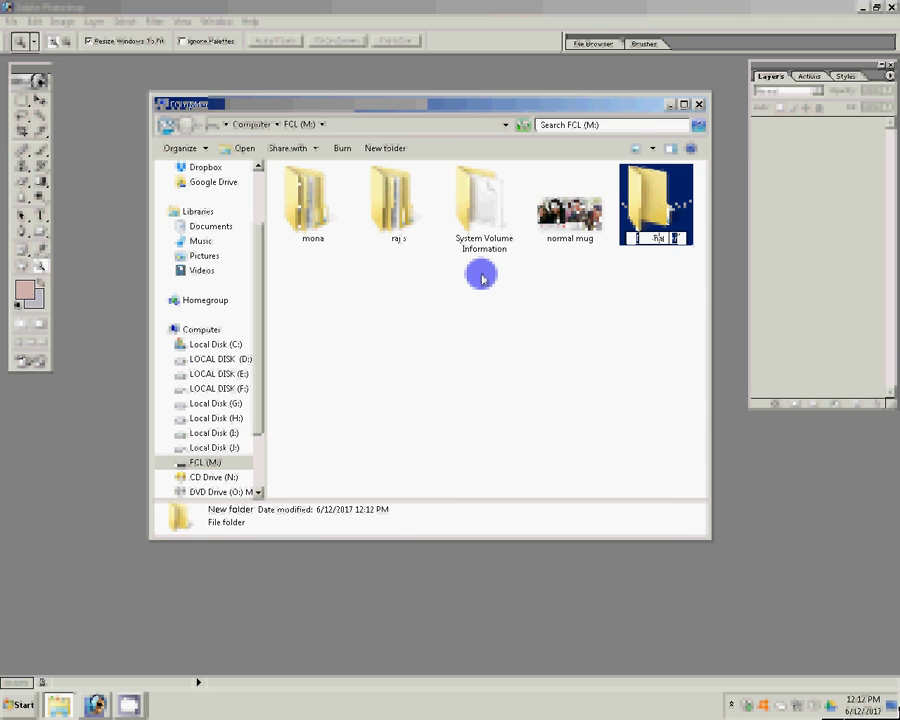
pyautogui.write(' hanu')
pyautogui.write('sh rud')
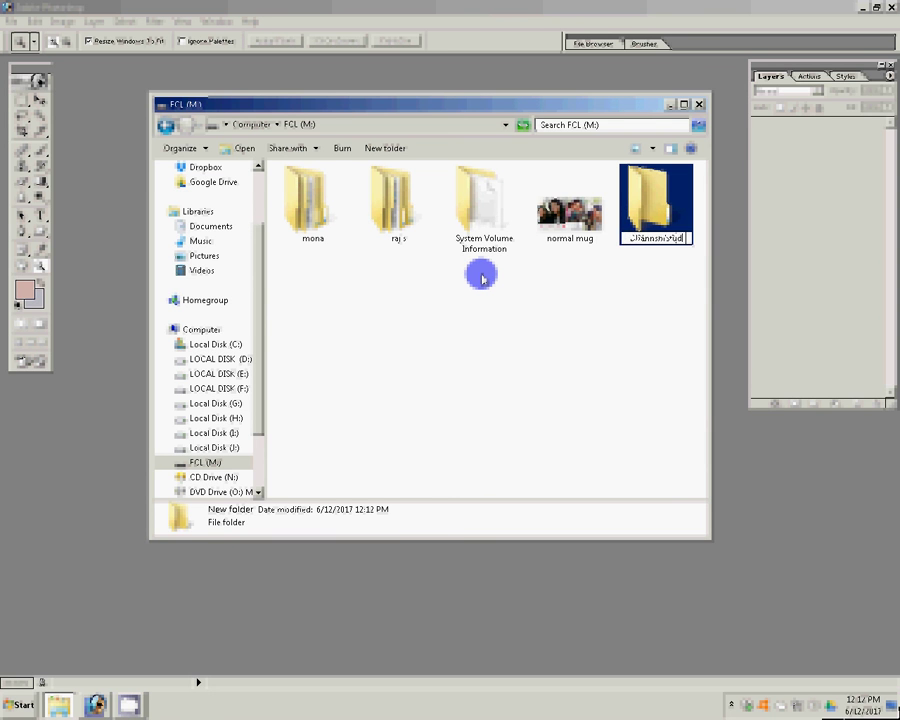
pyautogui.press('Return')
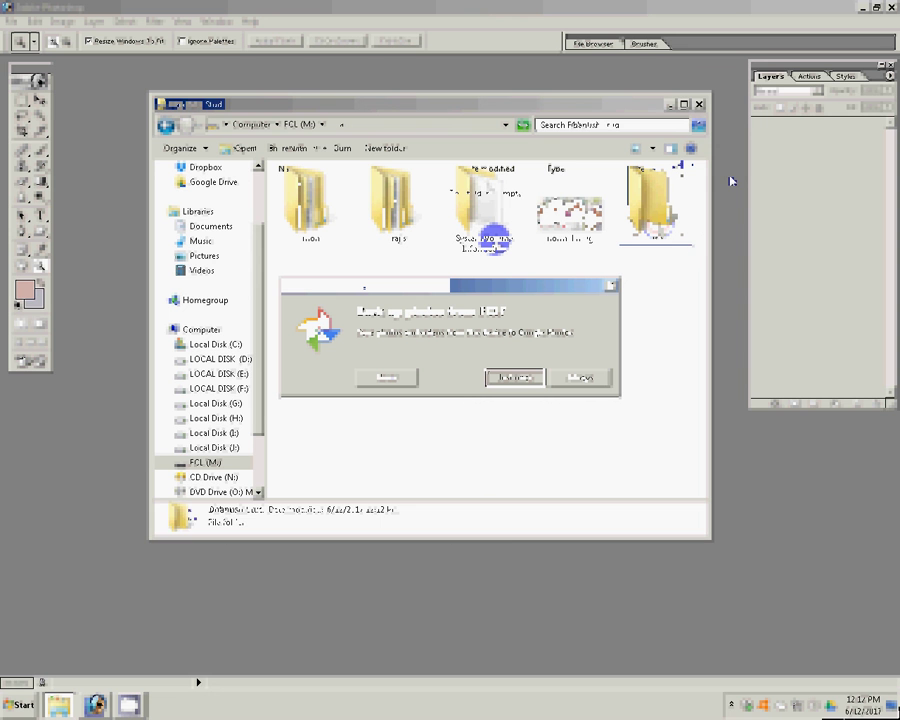
# Step: Open folder 12 on Local Disk (G:) in a second Computer window
pyautogui.press('super')
pyautogui.click(254, 526)
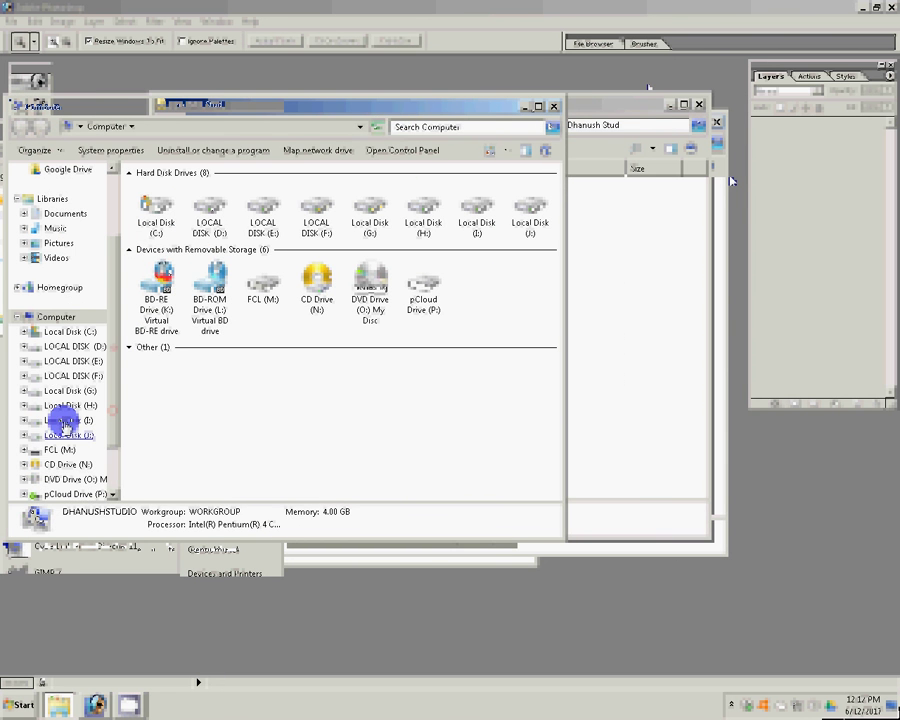
pyautogui.click(63, 392)
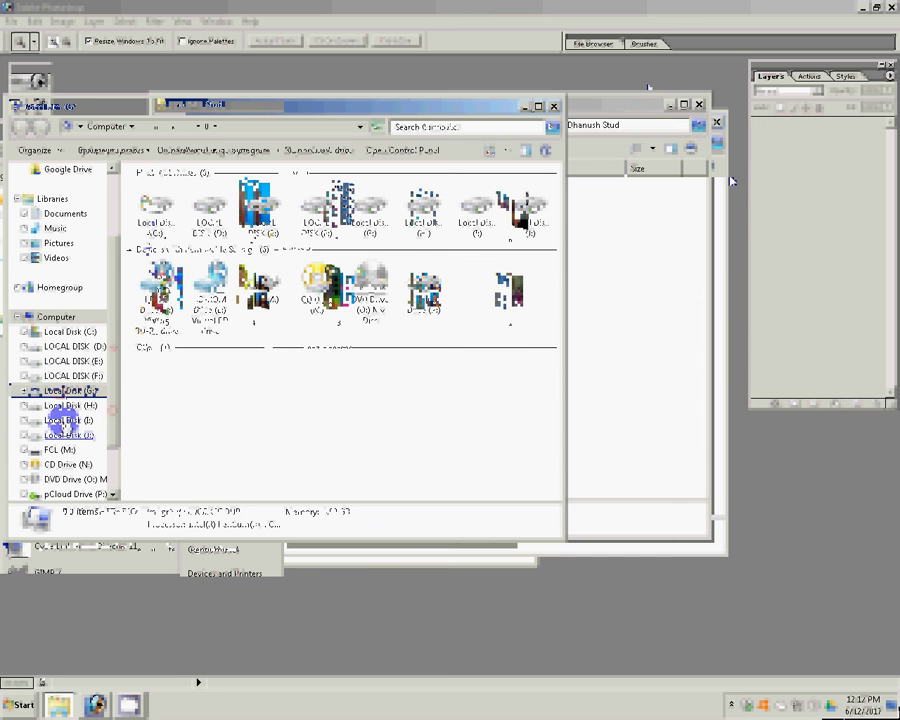
pyautogui.click(163, 220)
pyautogui.doubleClick(163, 220)
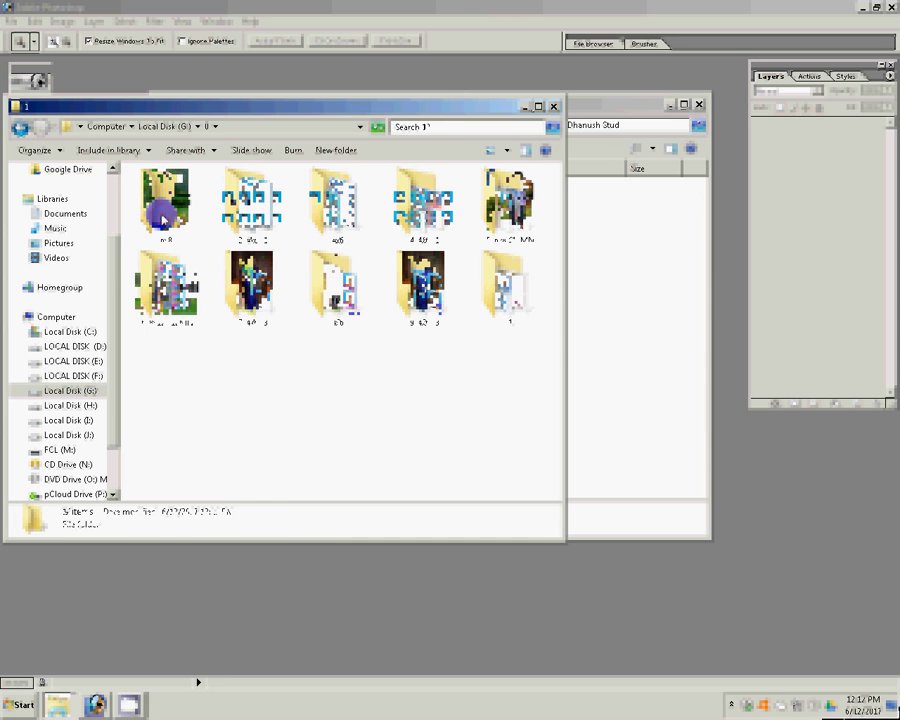
# Step: Select all nine print files, copy them and paste them into the studio folder
pyautogui.click(168, 300)
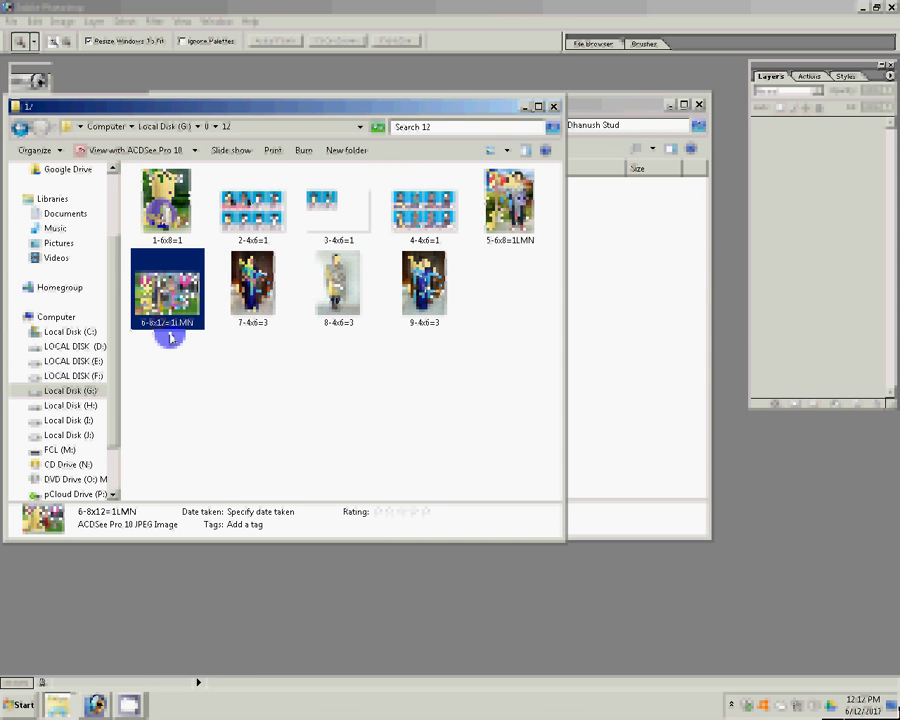
pyautogui.hotkey('shift', 'Left')
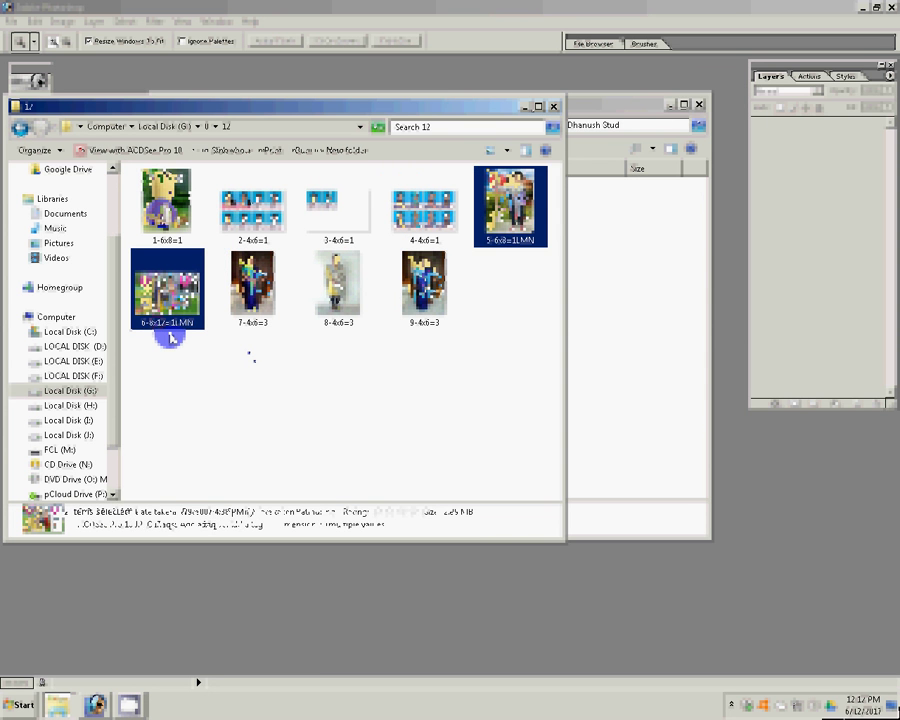
pyautogui.hotkey('ctrl', 'a')
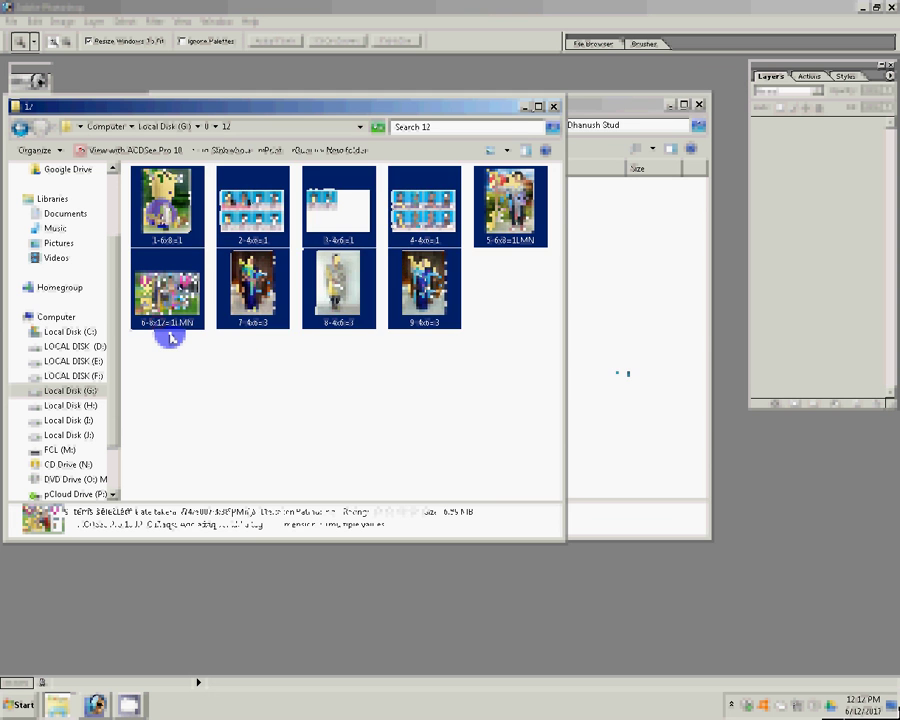
pyautogui.hotkey('alt', 'Tab')
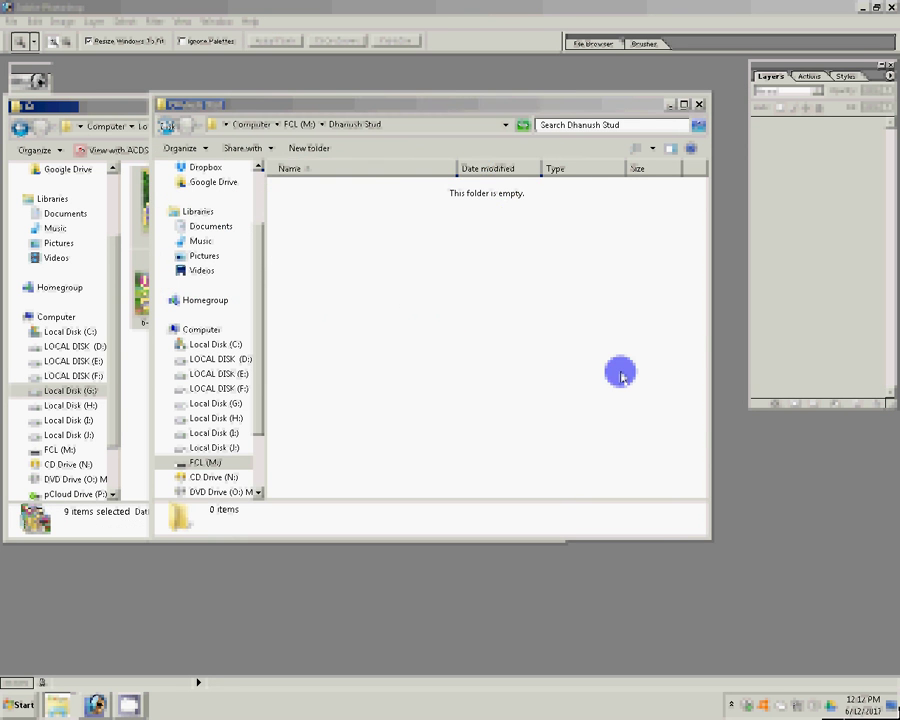
pyautogui.hotkey('ctrl', 'v')
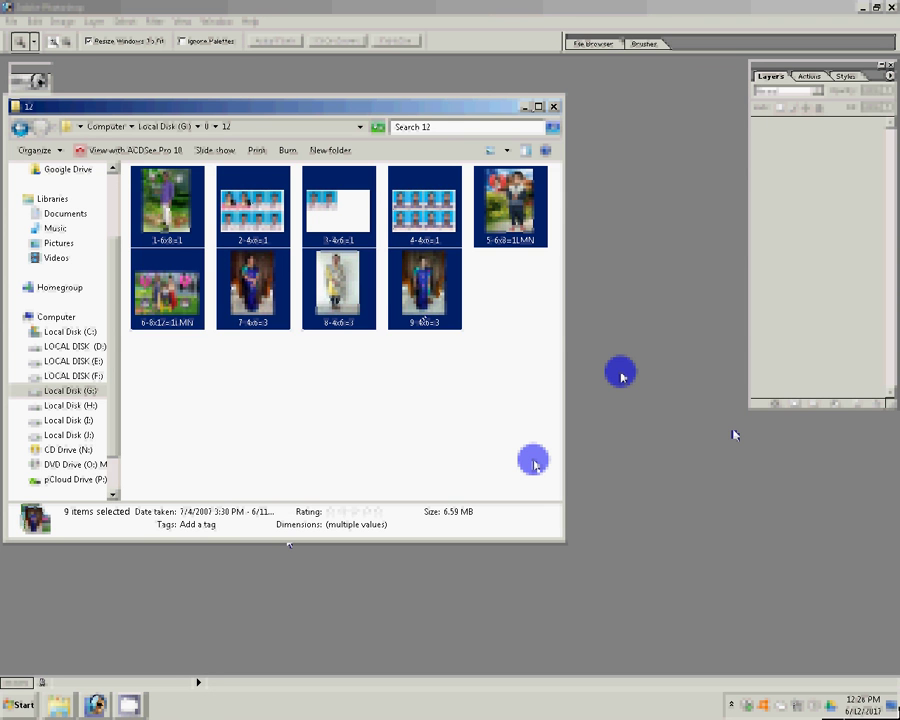
# Step: Deselect the nine print files and close the folder 12 window
pyautogui.click(533, 462)
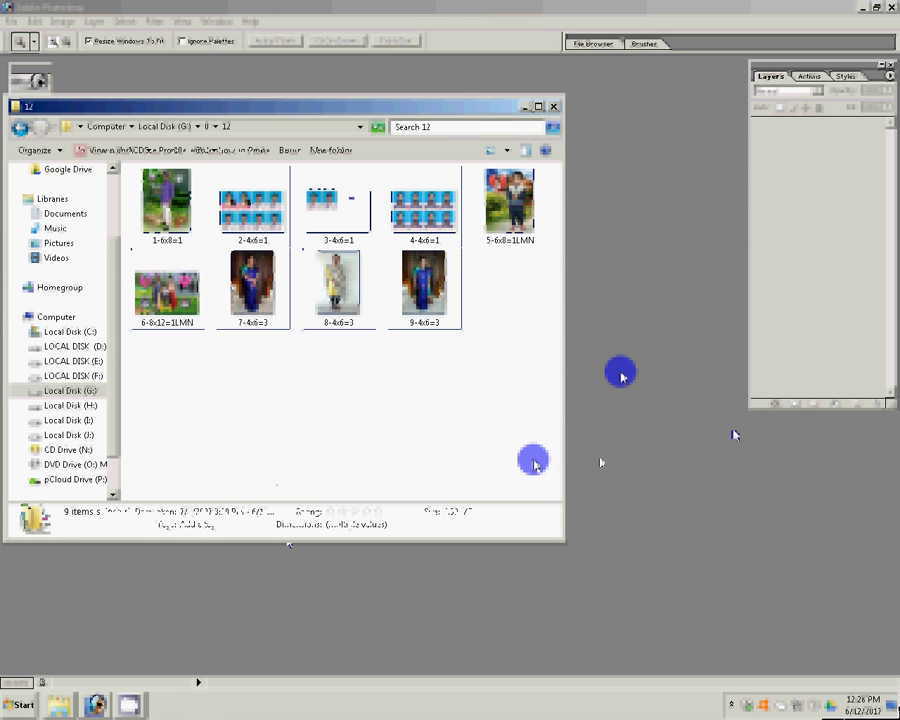
pyautogui.click(553, 107)
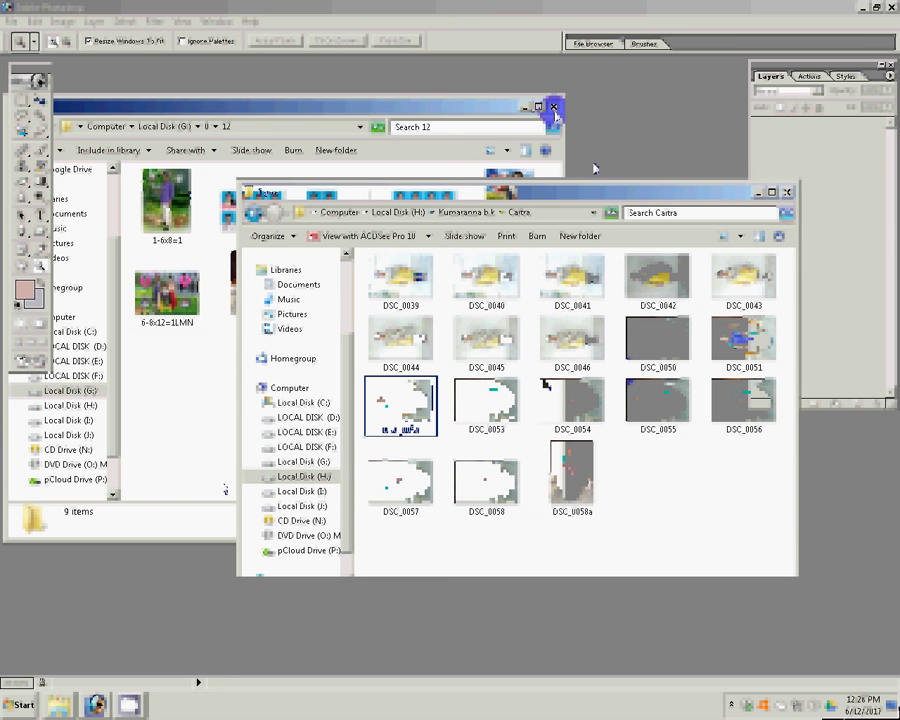
# Step: Show the contents of Local Disk (G:) from the navigation pane
pyautogui.click(307, 461)
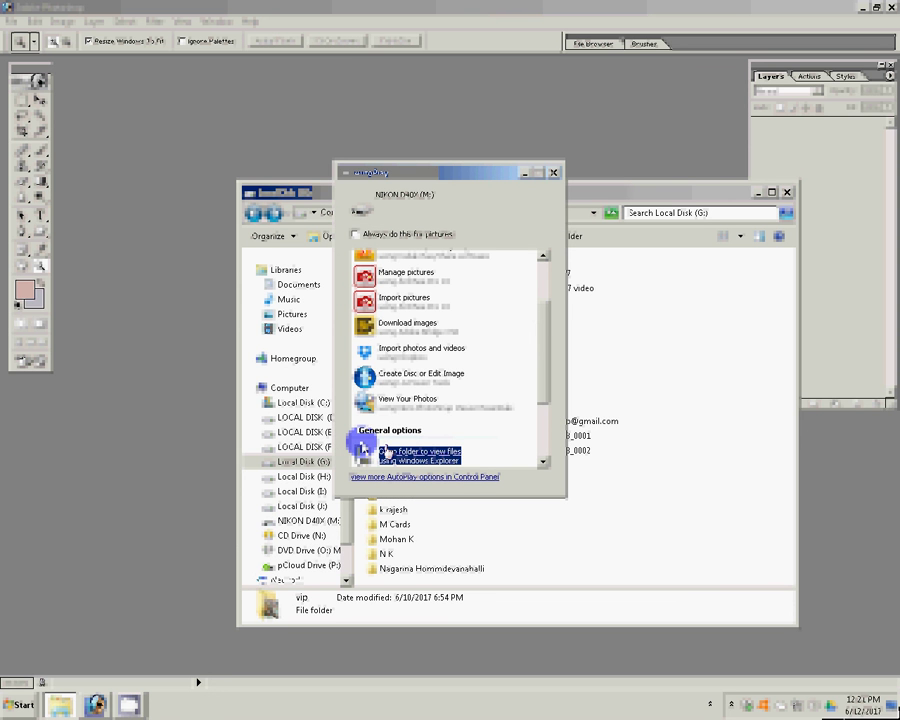
# Step: Open the NIKON D40X camera's 100ND40X folder and scroll to the portrait shots
pyautogui.click(385, 452)
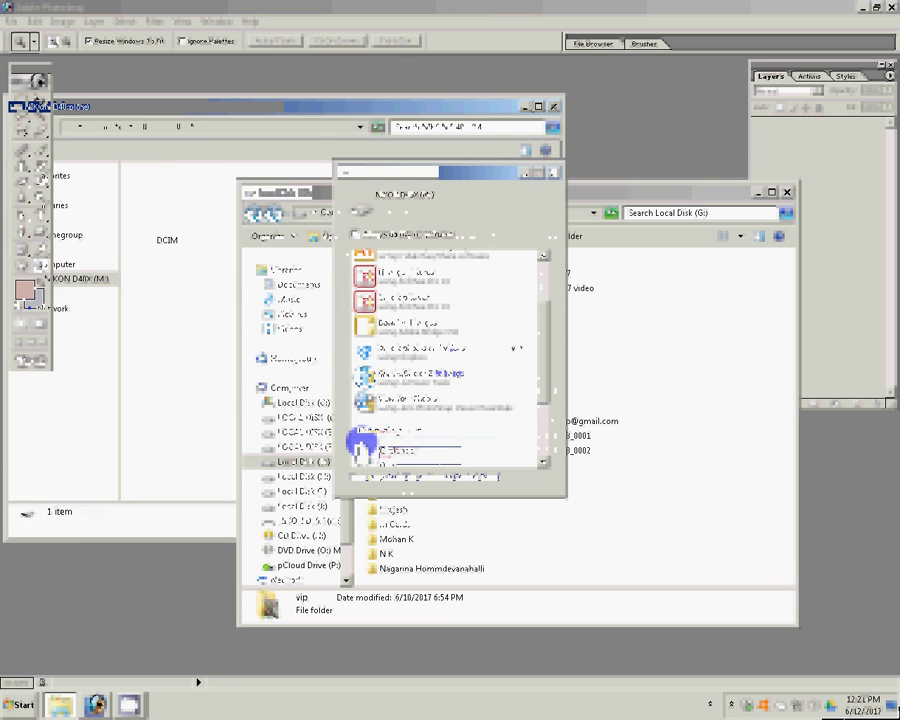
pyautogui.click(684, 194)
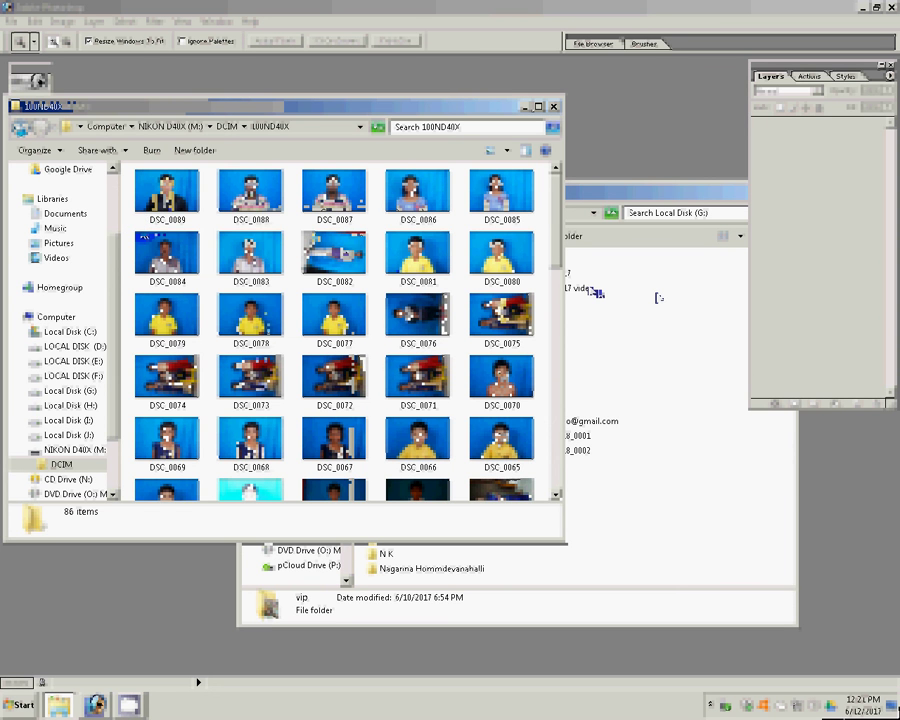
pyautogui.click(790, 296)
pyautogui.click(556, 280)
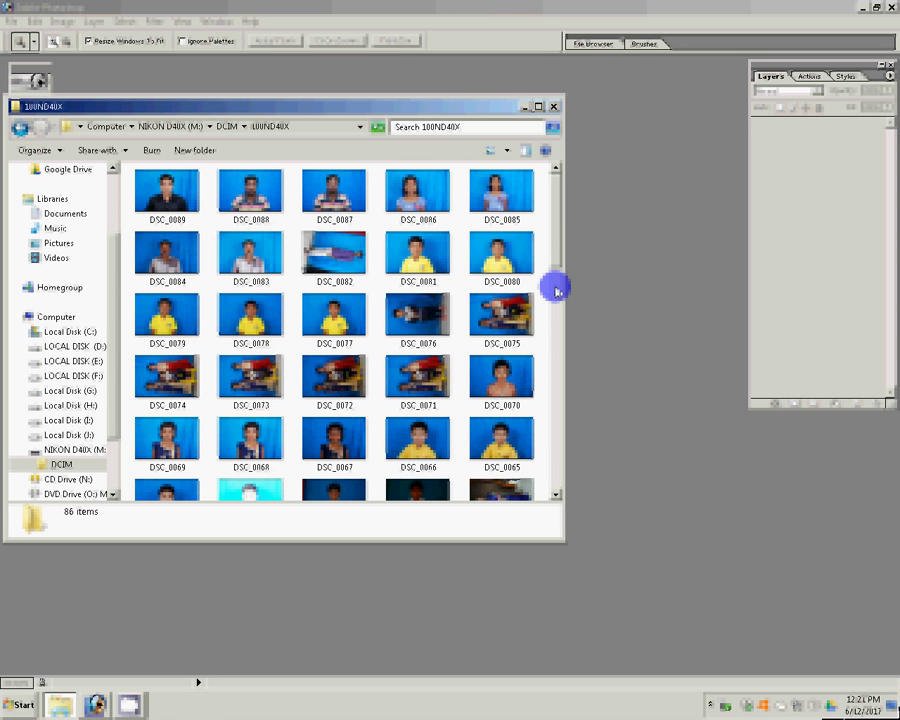
pyautogui.click(555, 243)
pyautogui.scroll(-5, 555, 243)
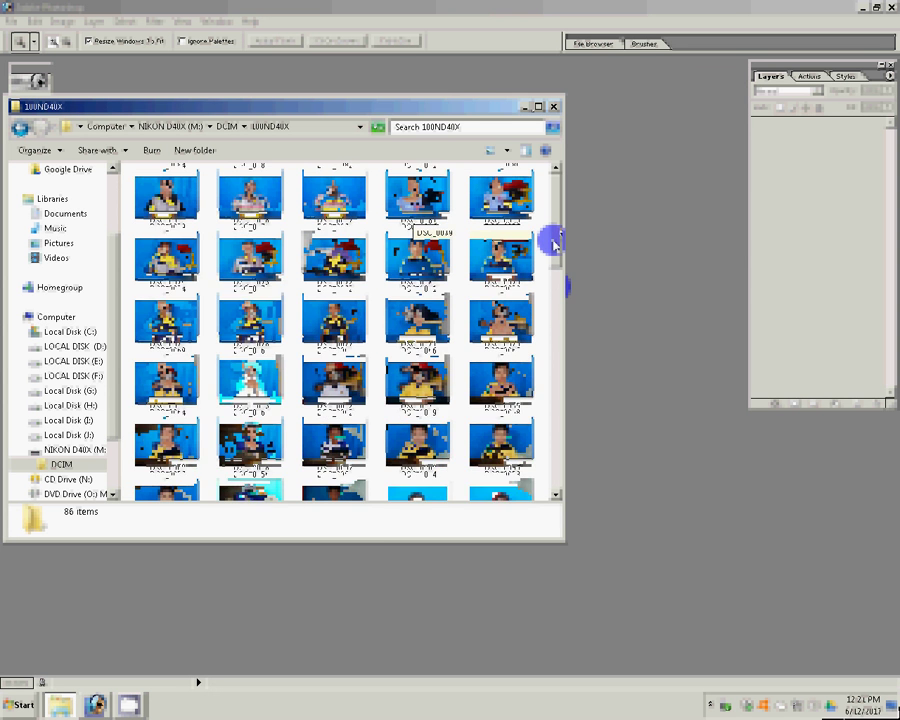
pyautogui.moveTo(555, 243); pyautogui.dragTo(565, 353)
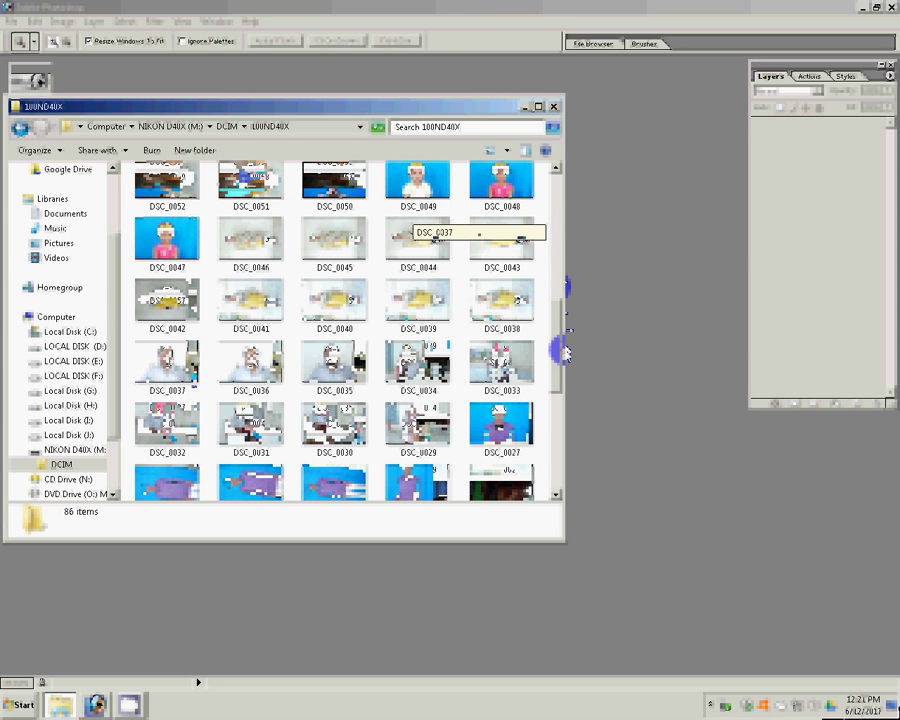
# Step: Select DSC_0035 through DSC_0037 and open them in Photoshop
pyautogui.click(167, 365)
pyautogui.keyDown('shift'); pyautogui.click(334, 365); pyautogui.keyUp('shift')
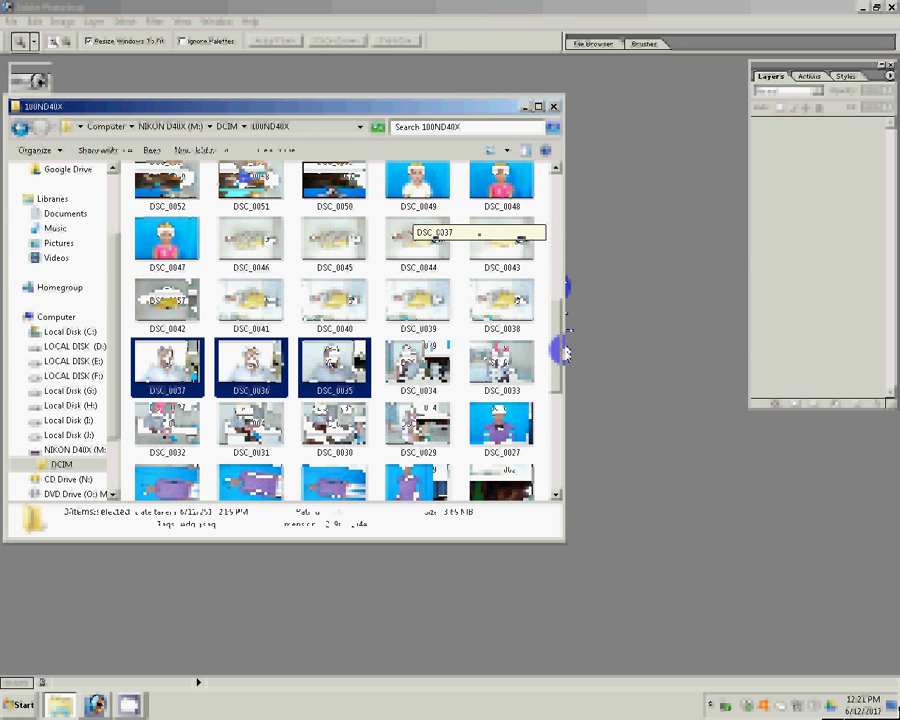
pyautogui.press('Return')
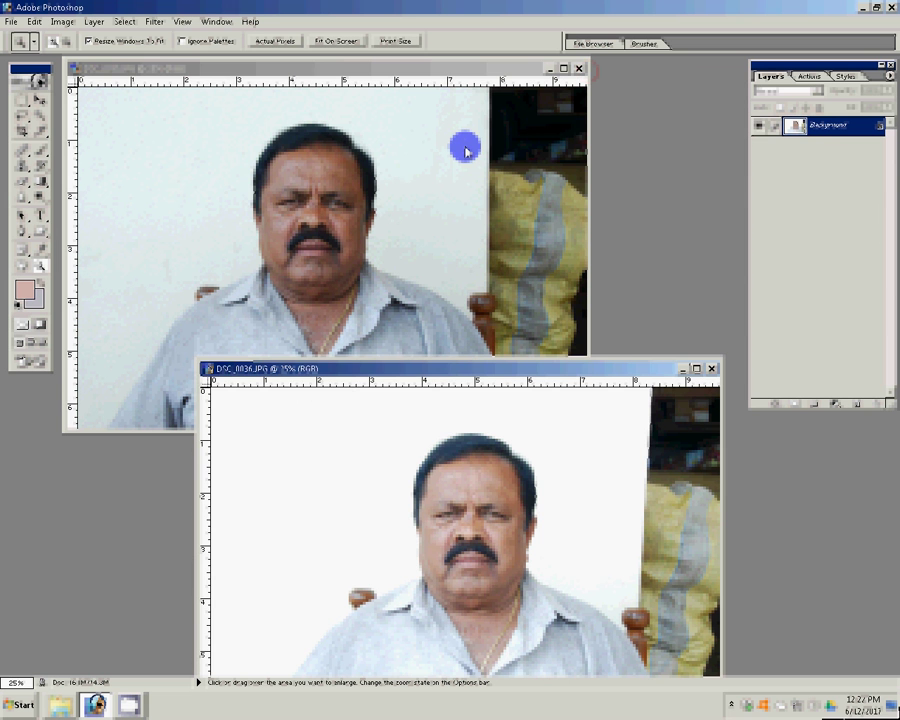
# Step: Crop the upper portrait document tightly to the man's head and shoulders
pyautogui.click(579, 69)
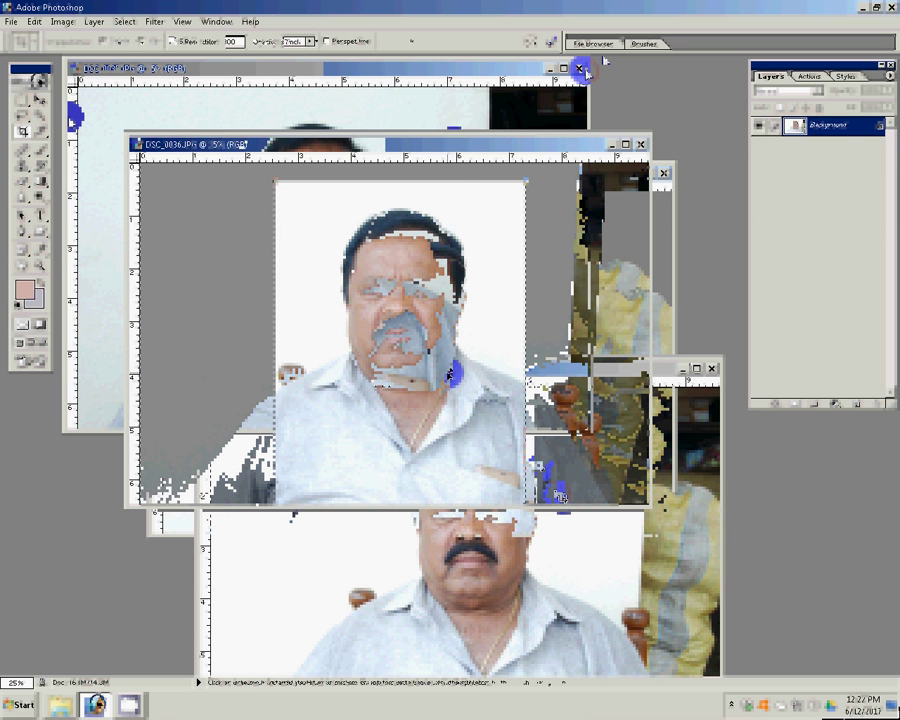
pyautogui.press('z')
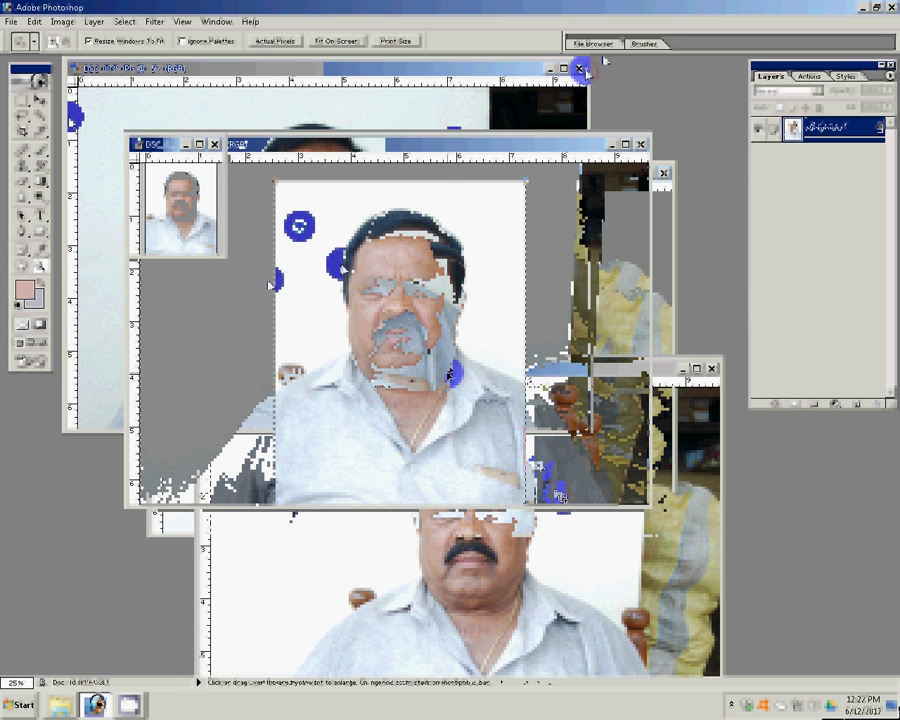
pyautogui.click(268, 285)
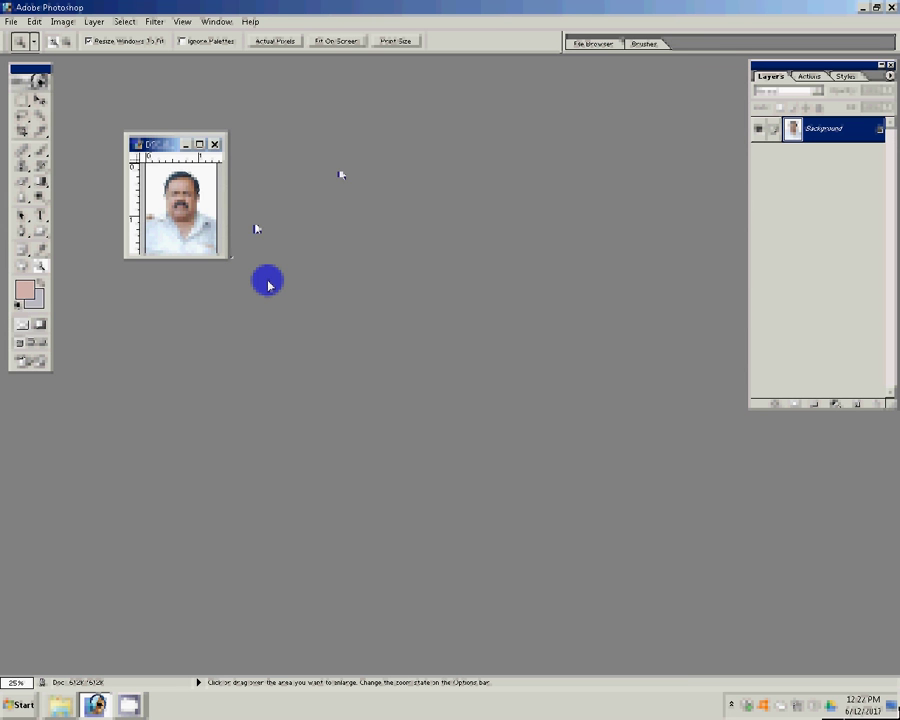
# Step: Fit the portrait on screen and clone out the brown chair edge with a 20 px Clone Stamp
pyautogui.click(336, 41)
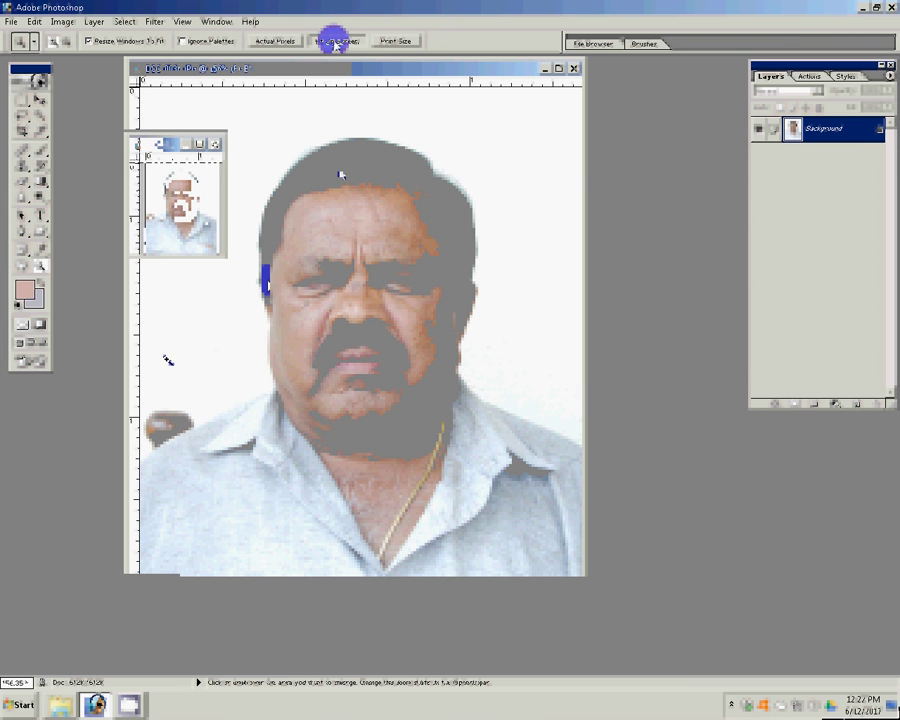
pyautogui.press('s')
pyautogui.keyDown('alt'); pyautogui.click(195, 367); pyautogui.keyUp('alt')
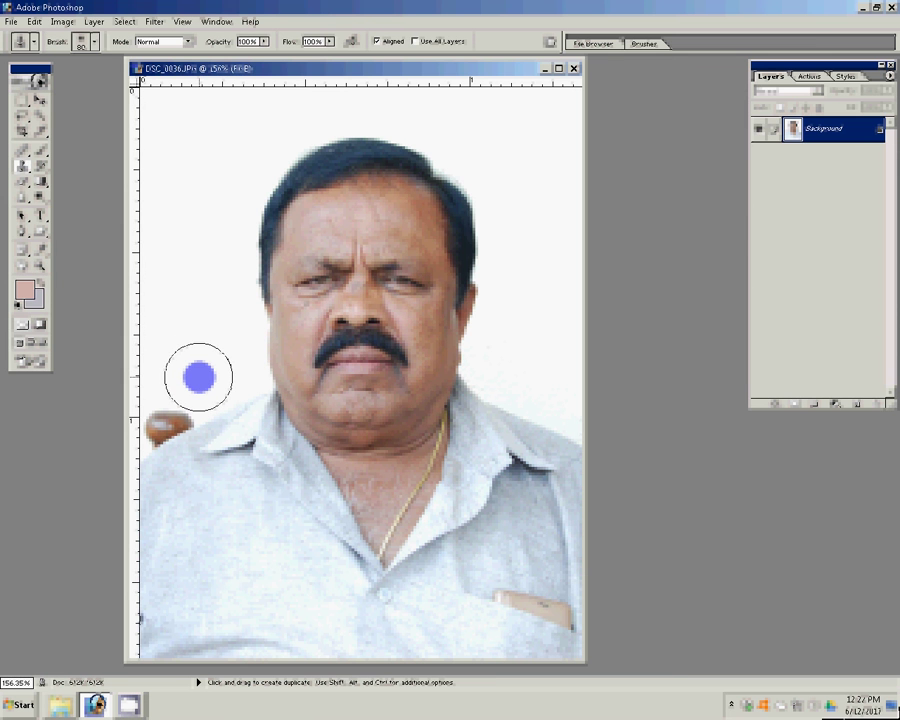
pyautogui.press('[')
pyautogui.press('[')
pyautogui.press('[')
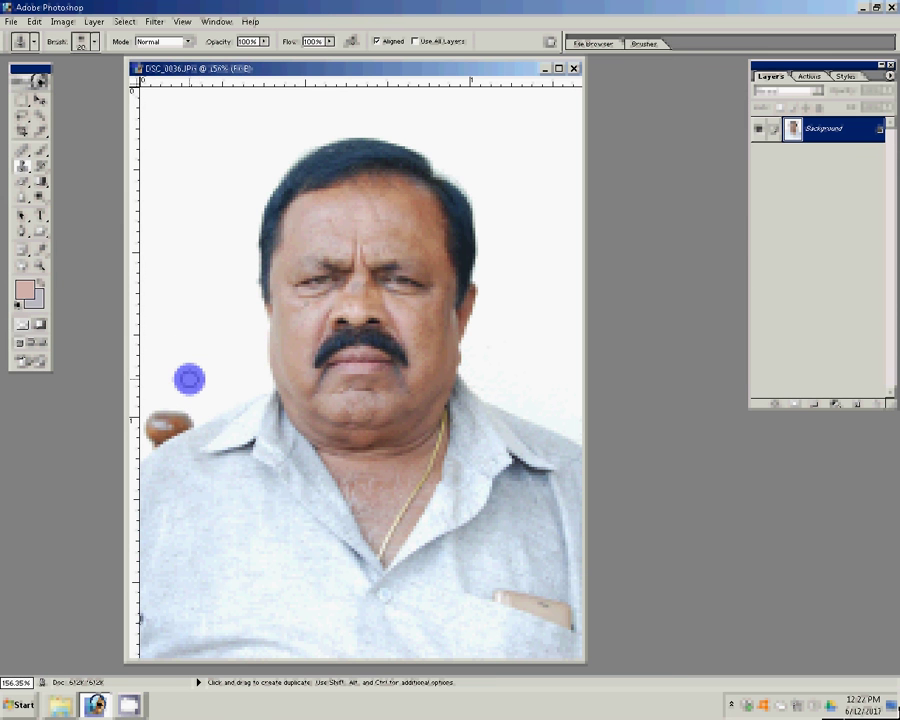
pyautogui.click(184, 397)
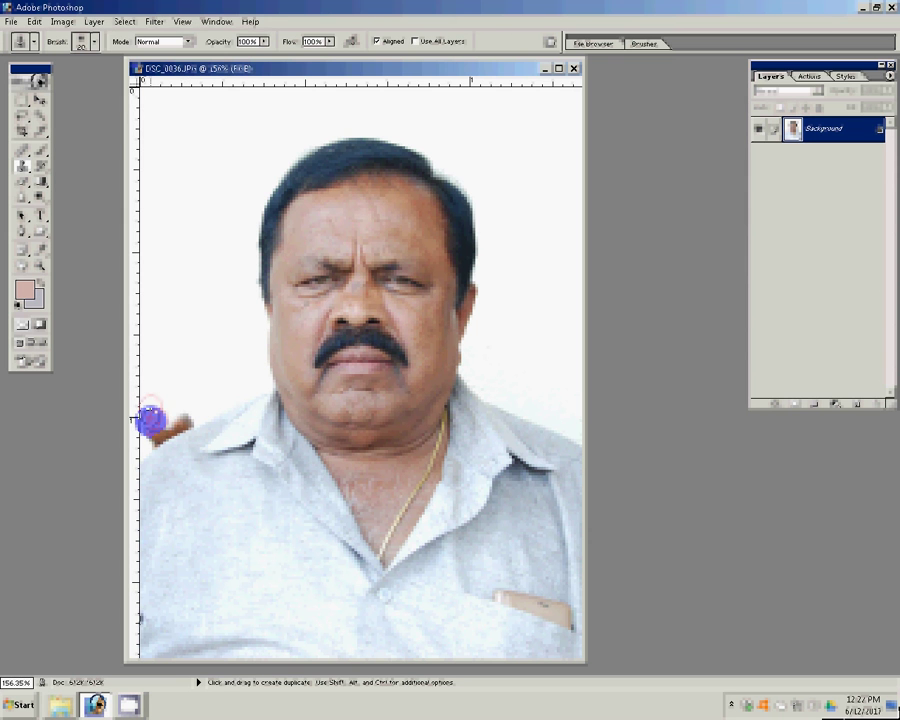
pyautogui.click(150, 418)
pyautogui.click(153, 430)
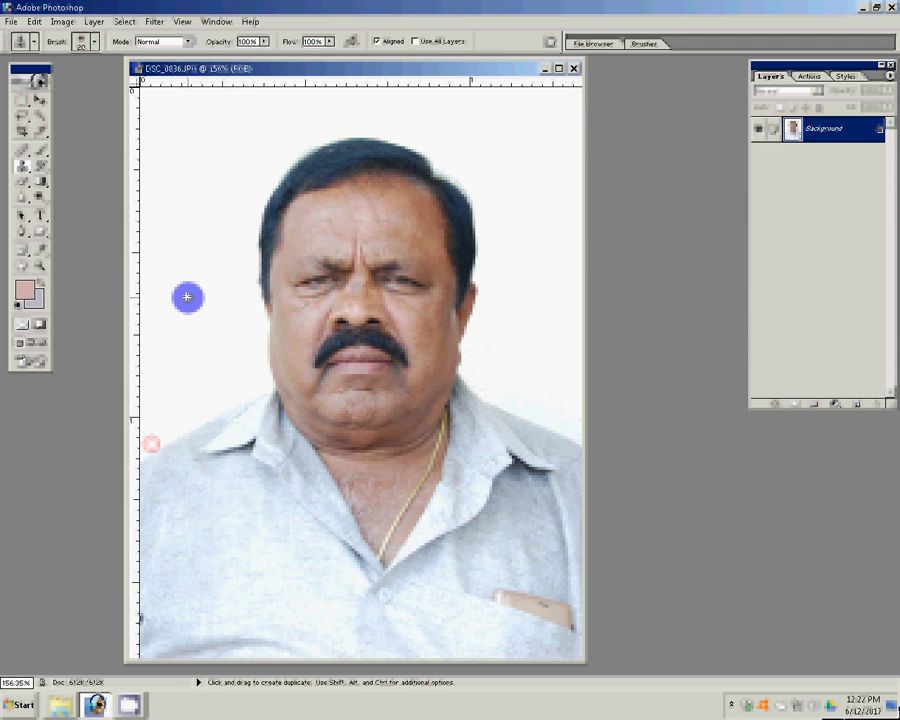
# Step: Duplicate the Background into a new Layer 1
pyautogui.moveTo(823, 128); pyautogui.dragTo(620, 215)
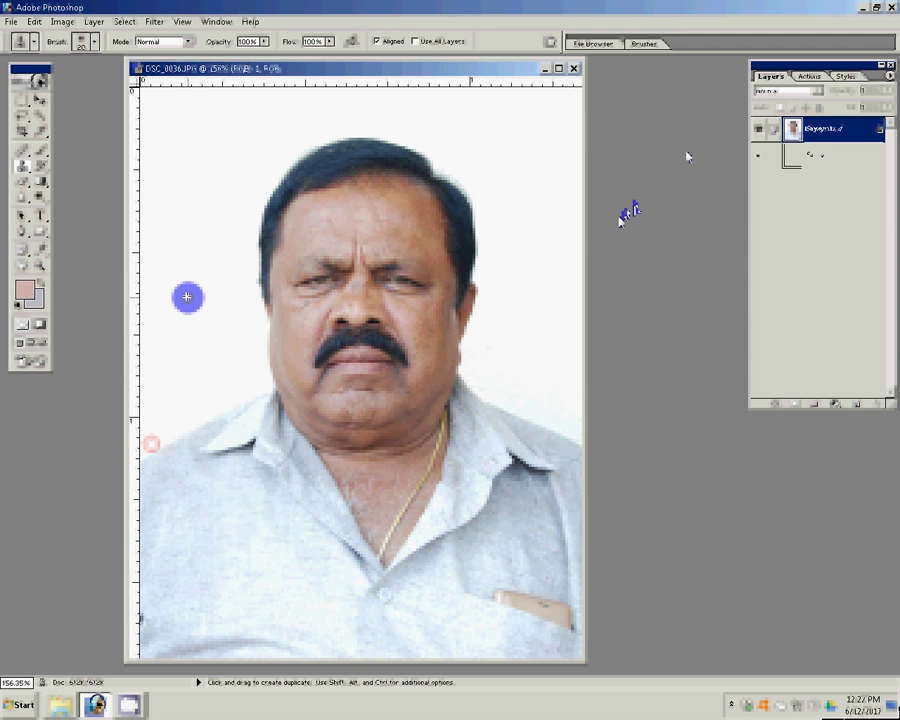
pyautogui.hotkey('ctrl', 'j')
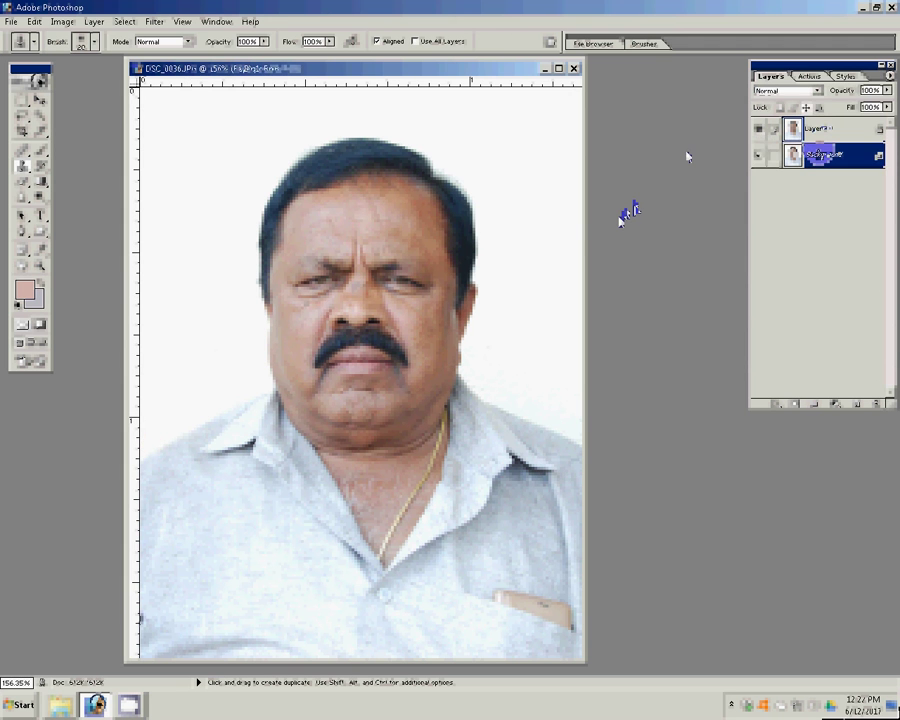
pyautogui.click(320, 103)
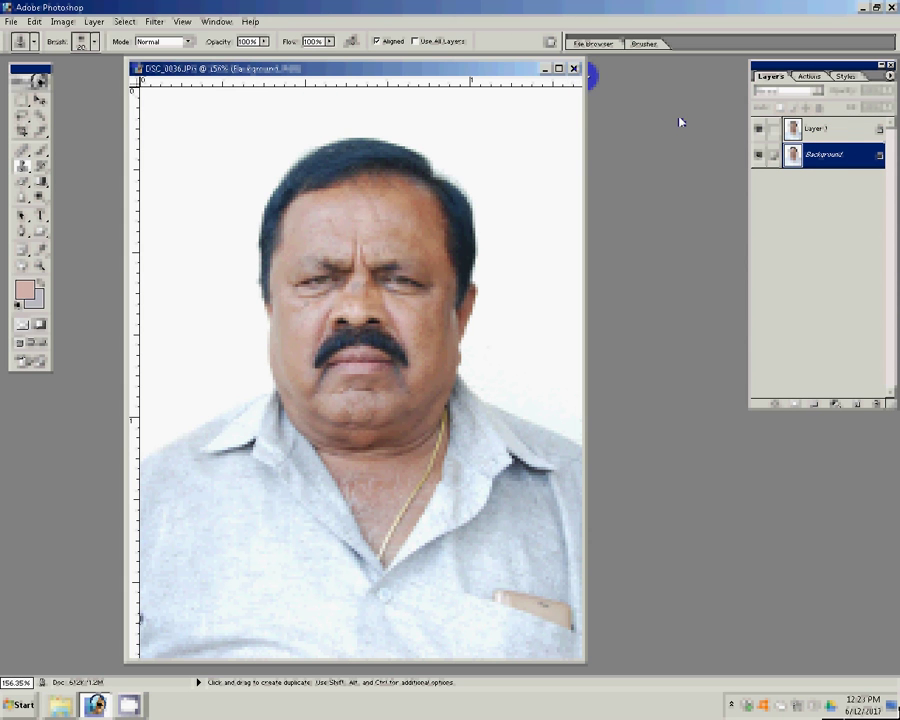
# Step: Apply the skin-retouching plugin filter to the face with Graininess raised to 96
pyautogui.click(157, 22)
pyautogui.moveTo(170, 323)
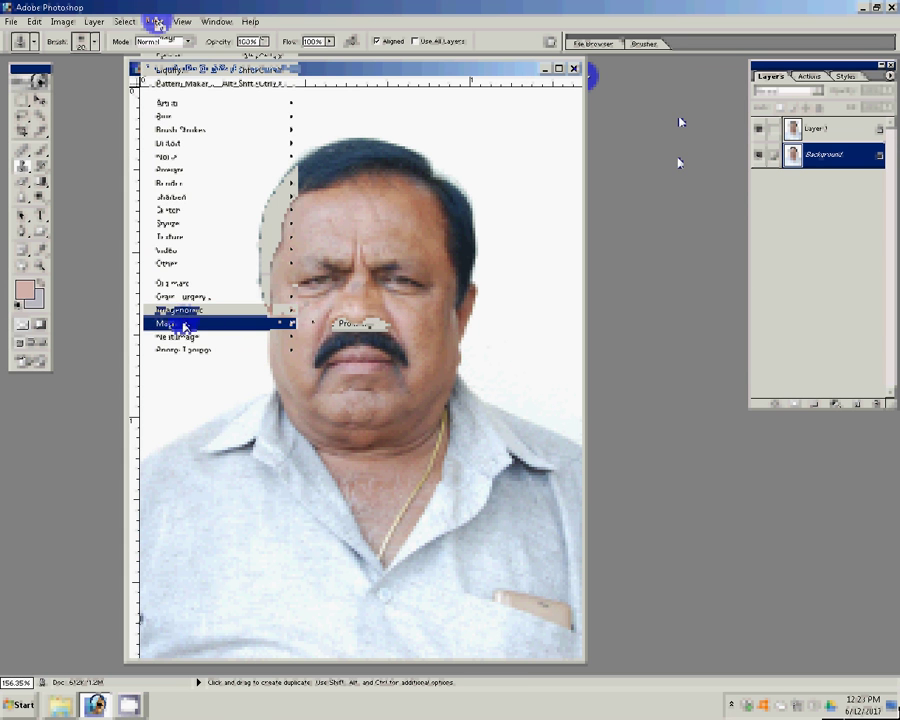
pyautogui.click(357, 323)
pyautogui.moveTo(430, 327); pyautogui.dragTo(483, 327)
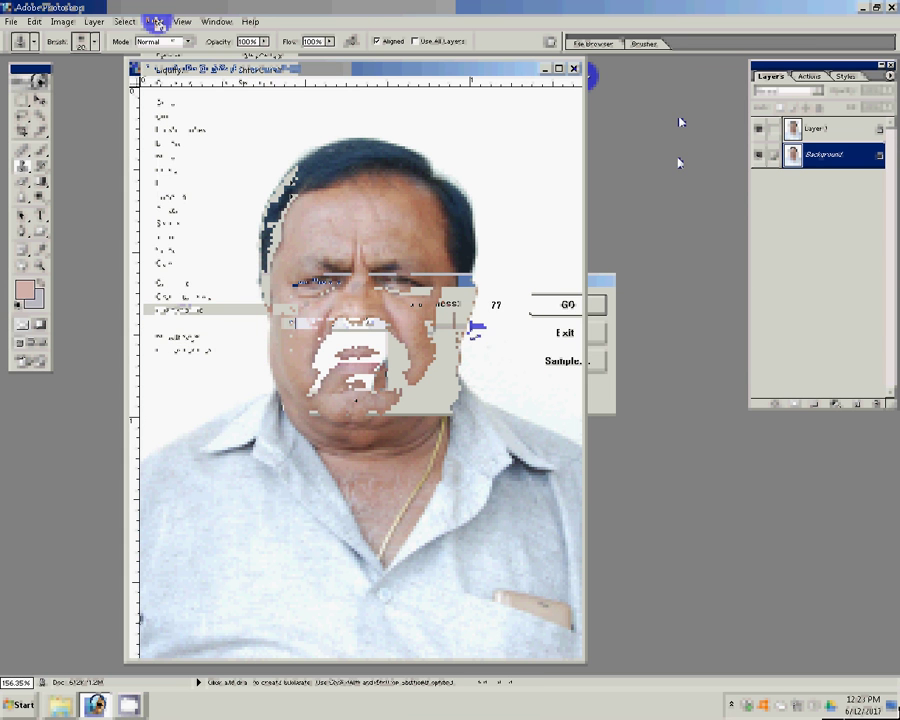
pyautogui.click(578, 310)
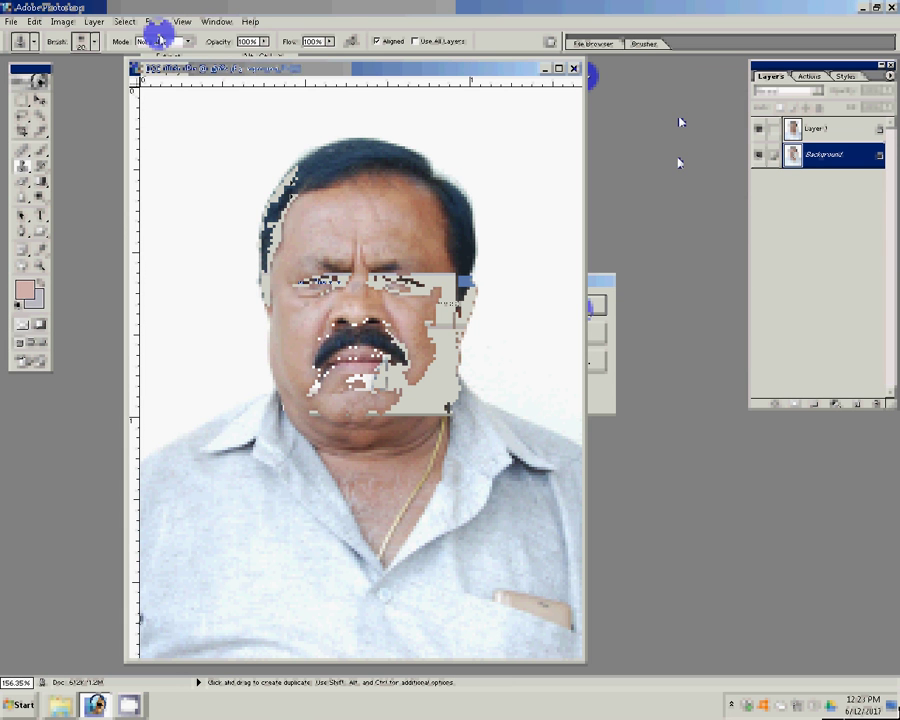
pyautogui.click(182, 21)
# Step: Add 1.5% noise to the image with Filter > Noise > Add Noise
pyautogui.press('Left')
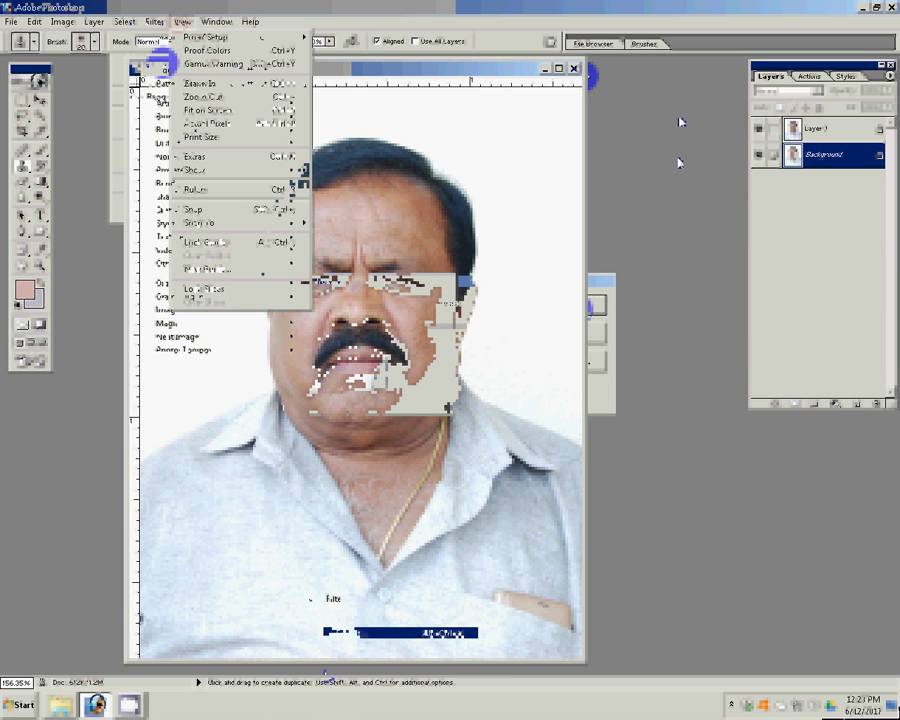
pyautogui.click(335, 156)
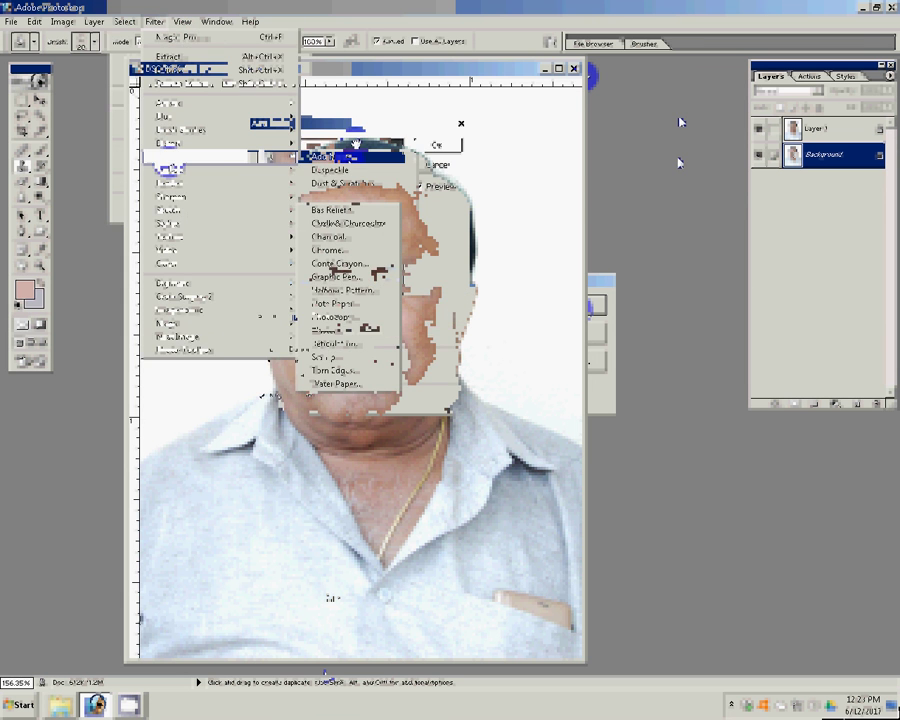
pyautogui.write('1.')
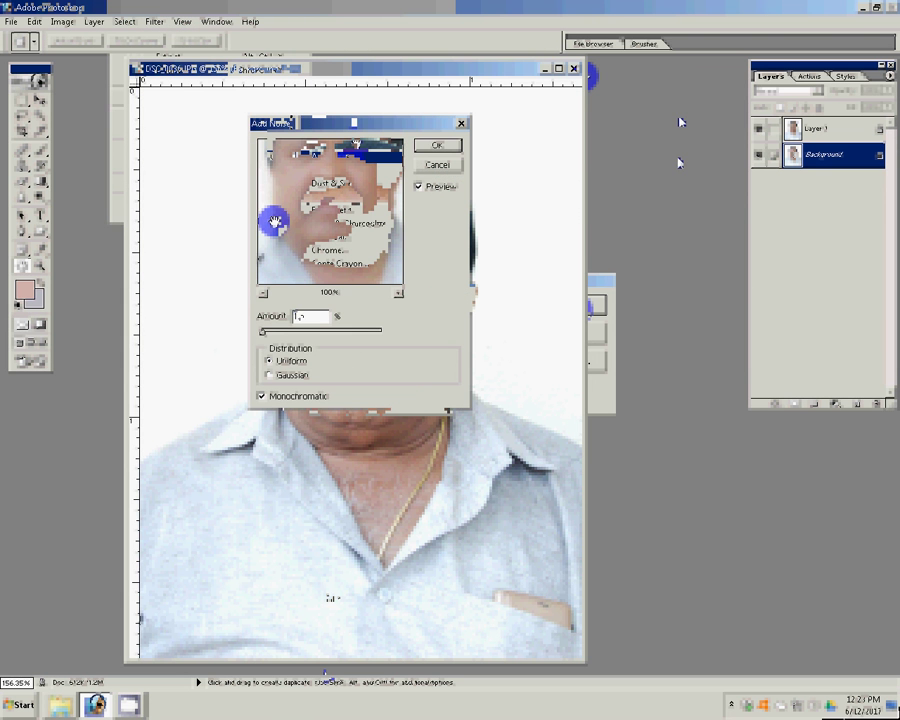
pyautogui.write('5')
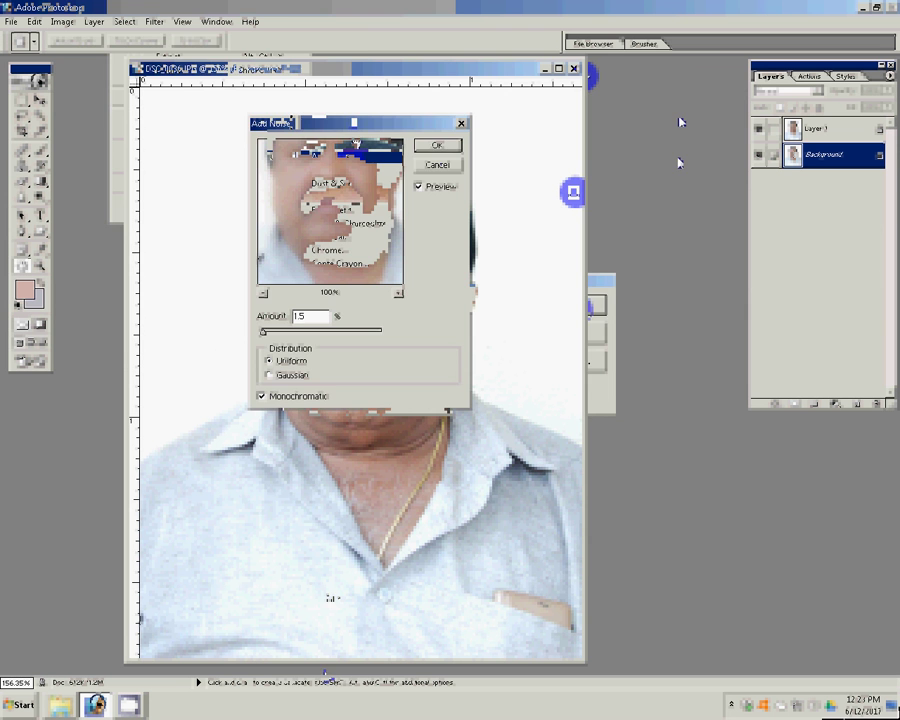
pyautogui.press('Return')
# Step: Zoom into the man's face at 409%, make Layer 1 active, and pick a smaller Brush
pyautogui.press('z')
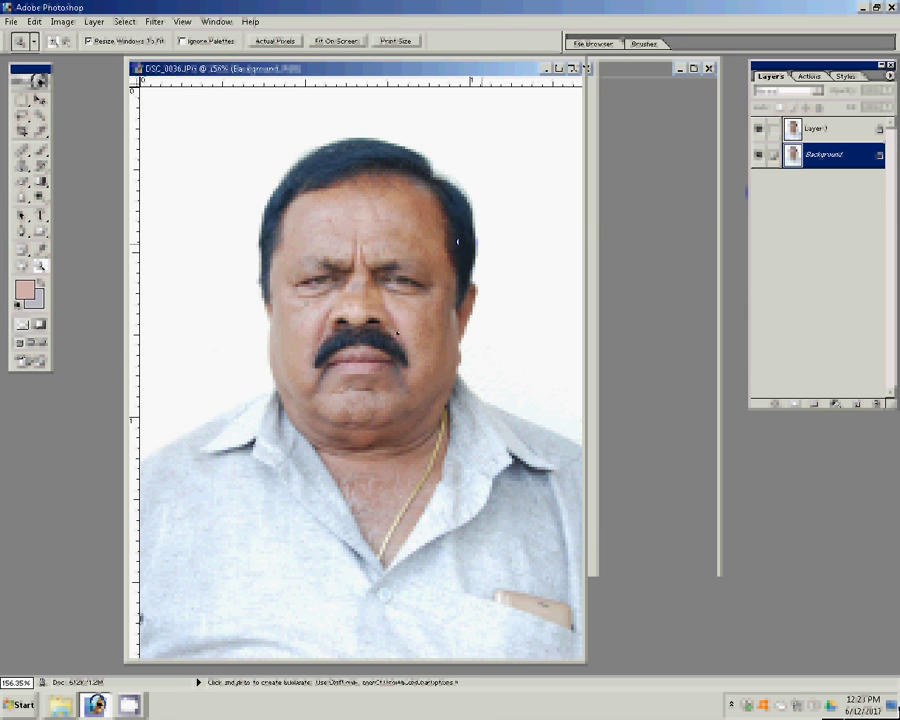
pyautogui.click(391, 365)
pyautogui.click(391, 365)
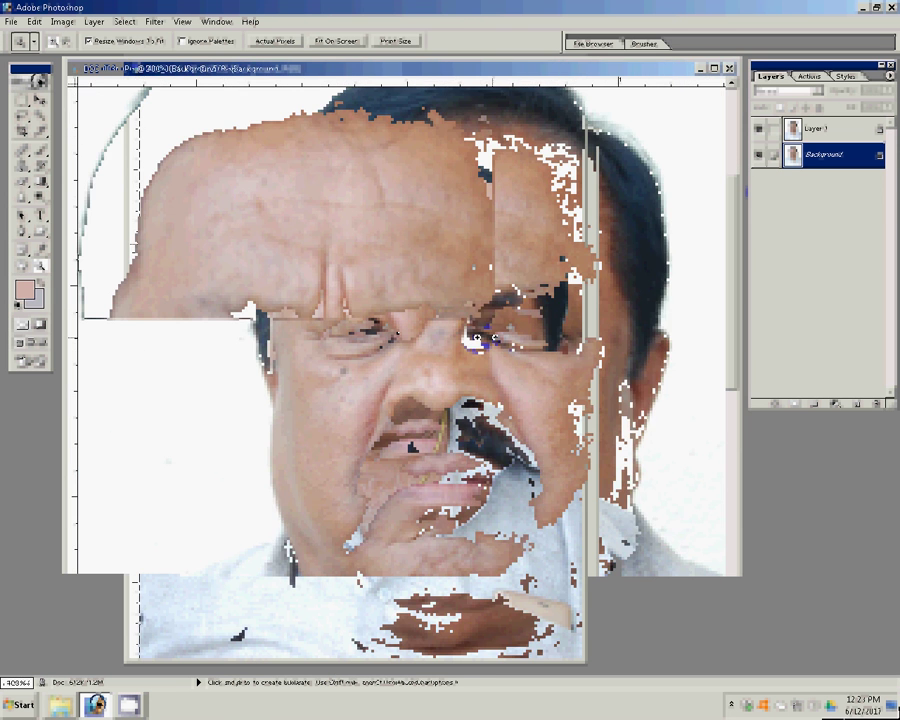
pyautogui.click(852, 138)
pyautogui.press('m')
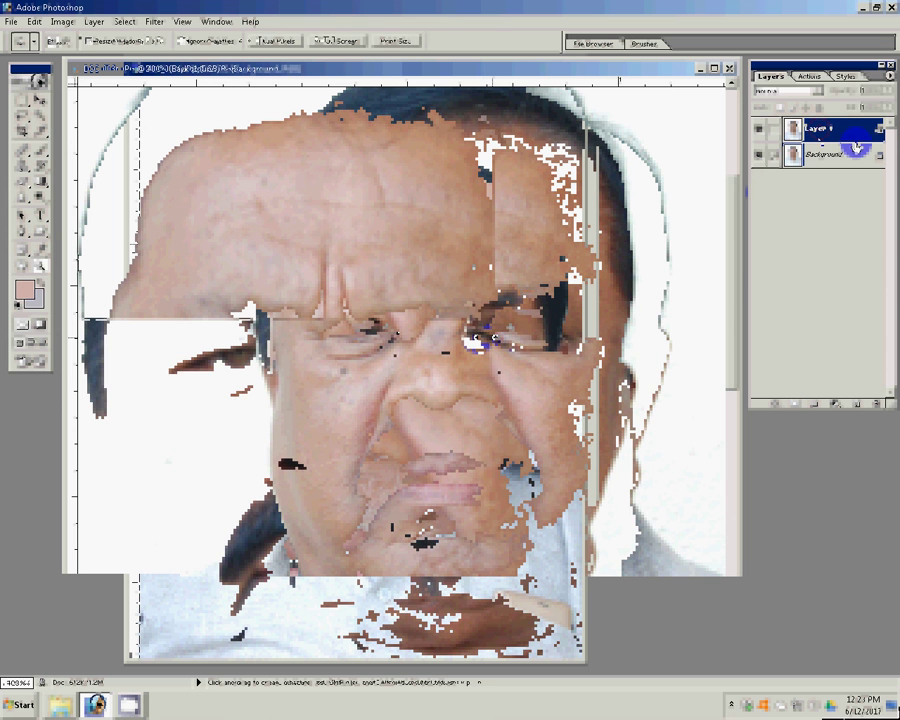
pyautogui.press('b')
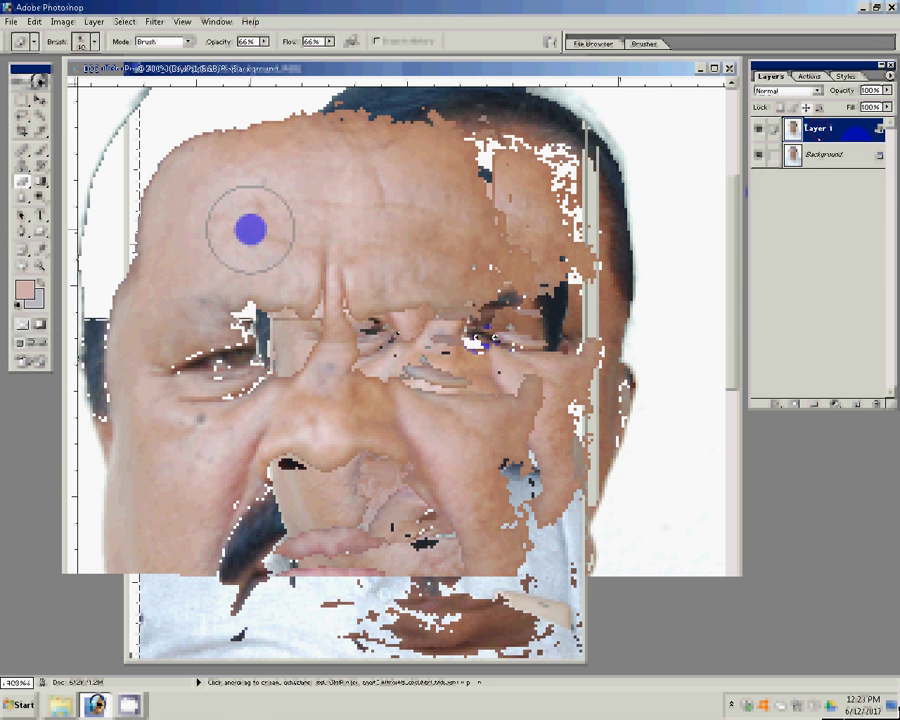
pyautogui.press('[')
pyautogui.press('[')
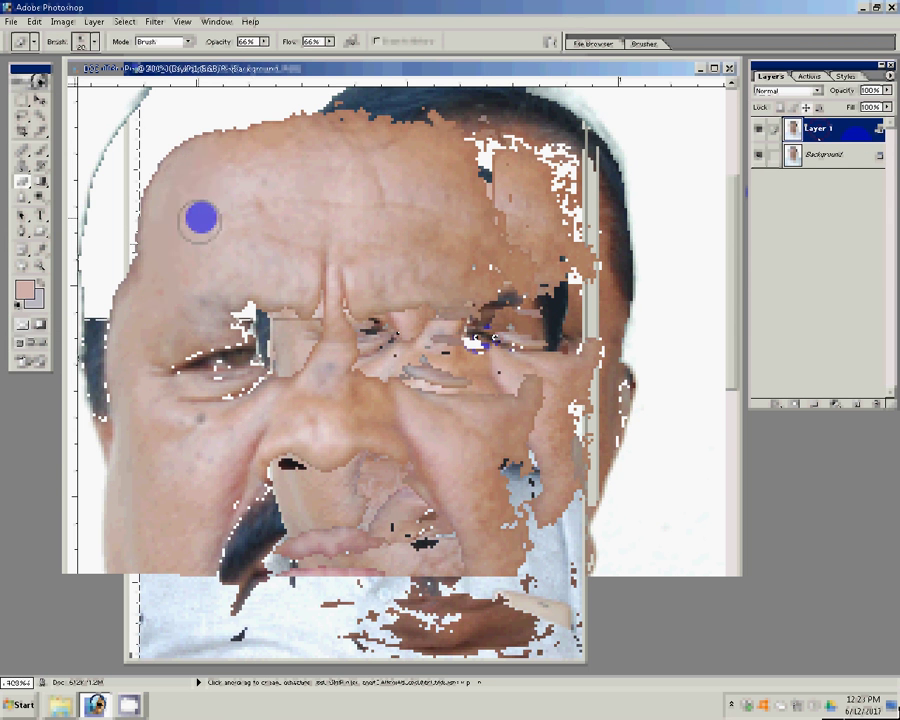
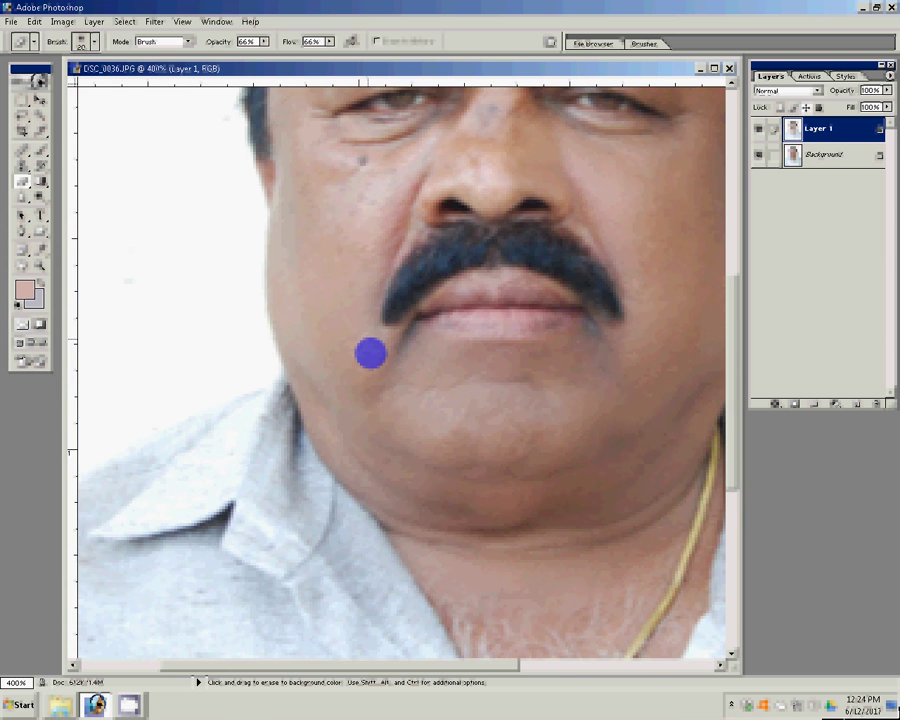
# Step: Erase the dark cheek mole on Layer 1, then merge visible layers into the Background
pyautogui.click(348, 161)
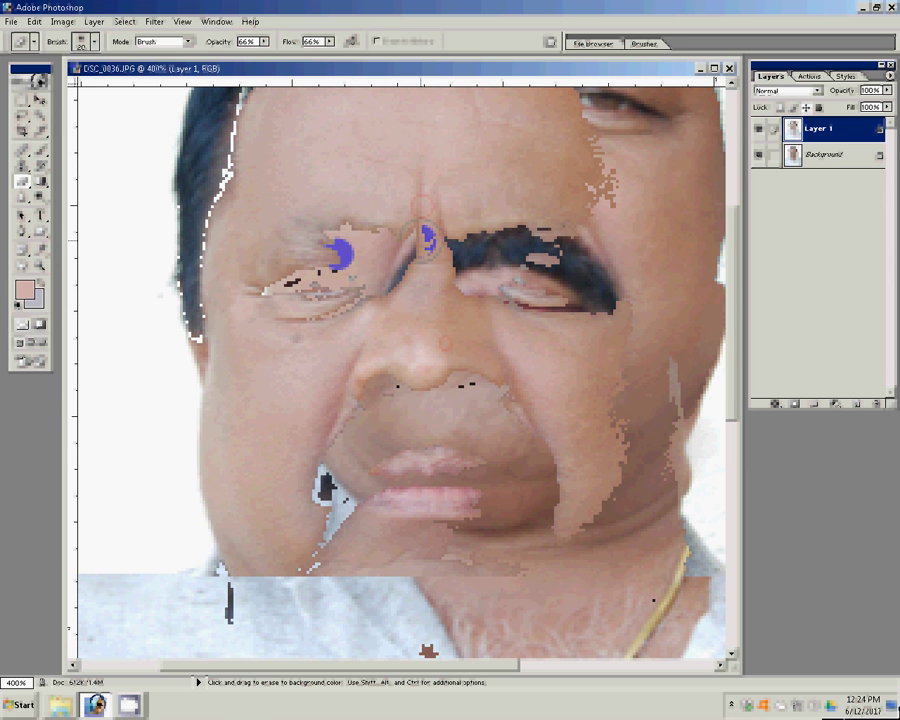
pyautogui.press('z')
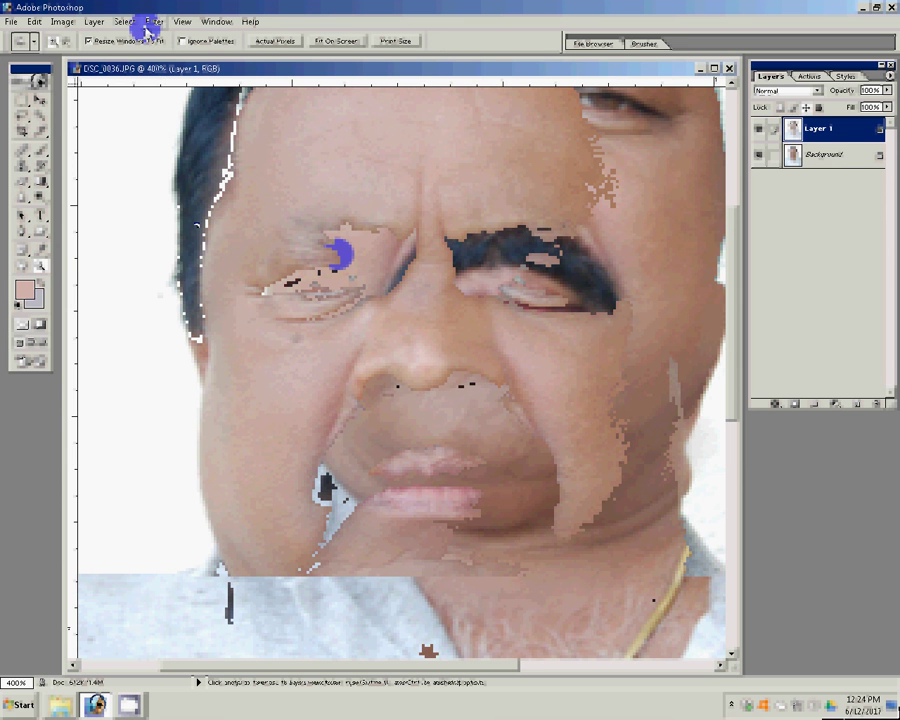
pyautogui.click(97, 22)
pyautogui.click(120, 400)
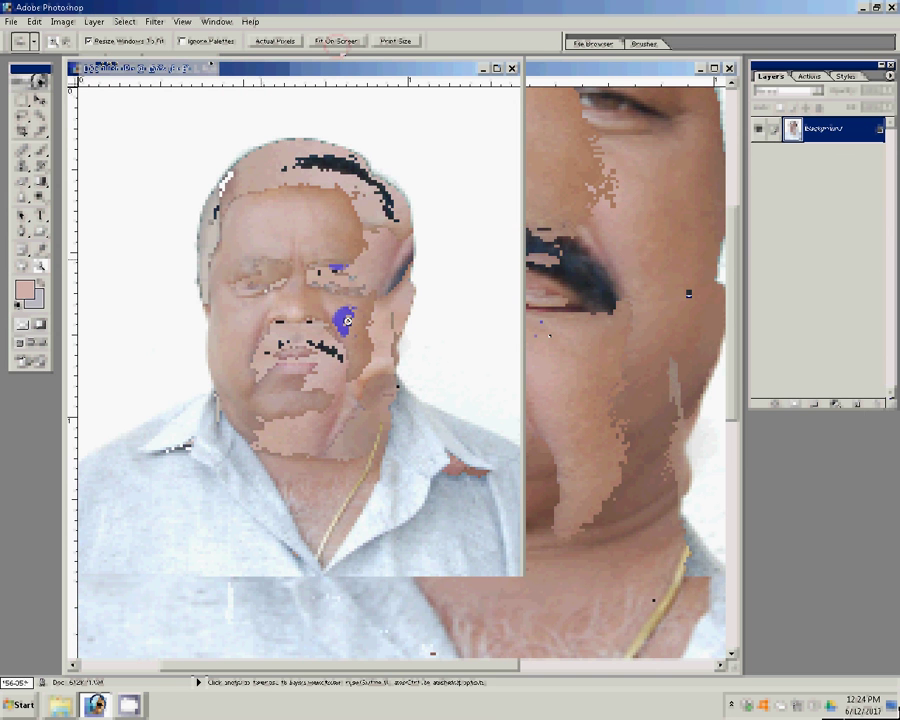
# Step: Add a Selective Color layer adjusting Blacks, darken midtones slightly, and shift yellow–blue balance
pyautogui.click(838, 405)
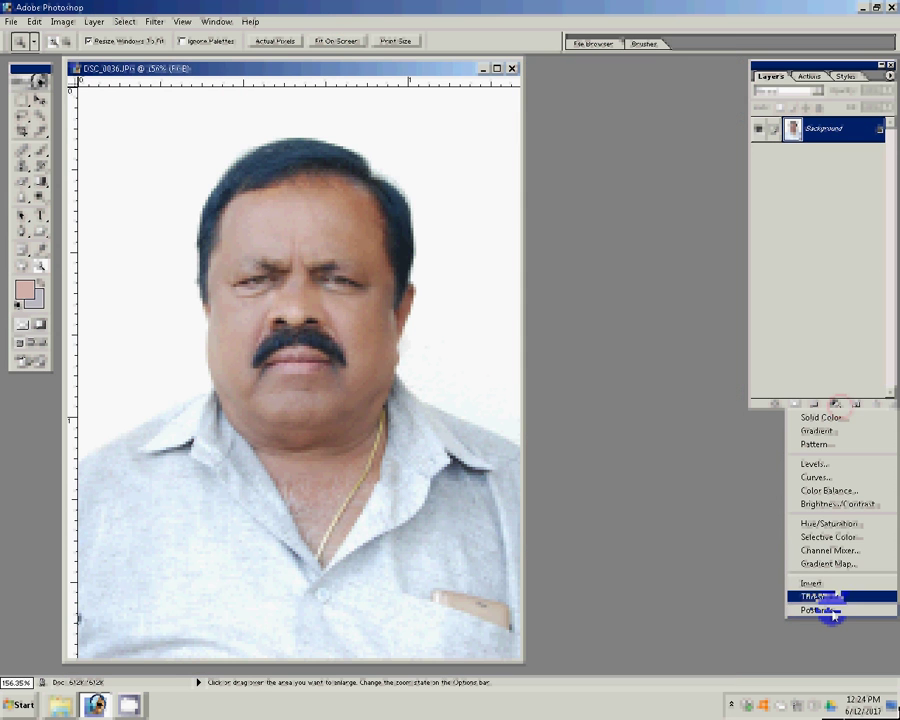
pyautogui.click(828, 537)
pyautogui.click(623, 448)
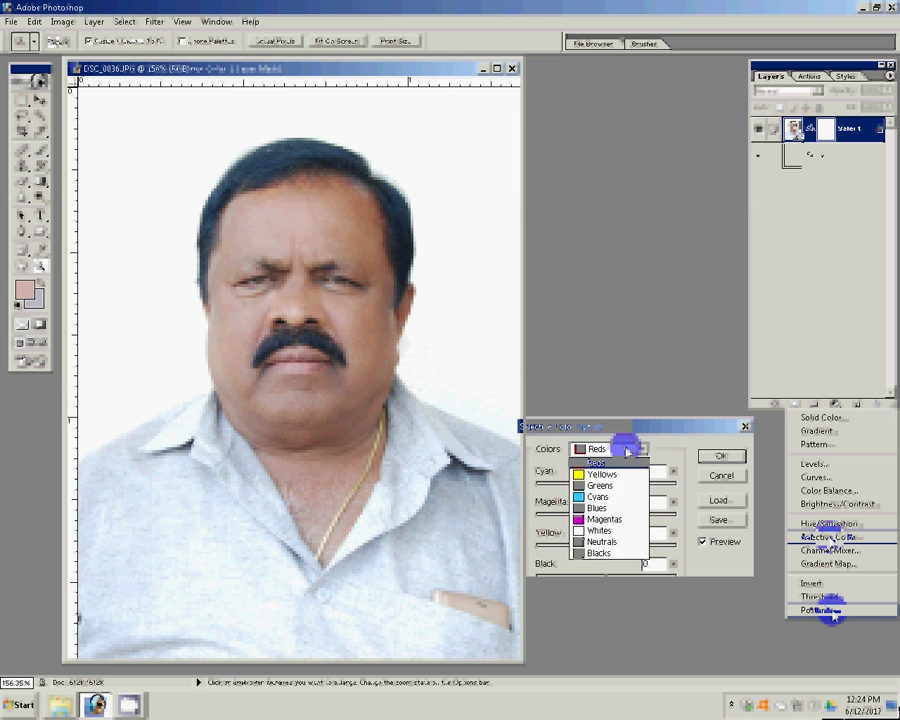
pyautogui.click(612, 550)
pyautogui.click(612, 572)
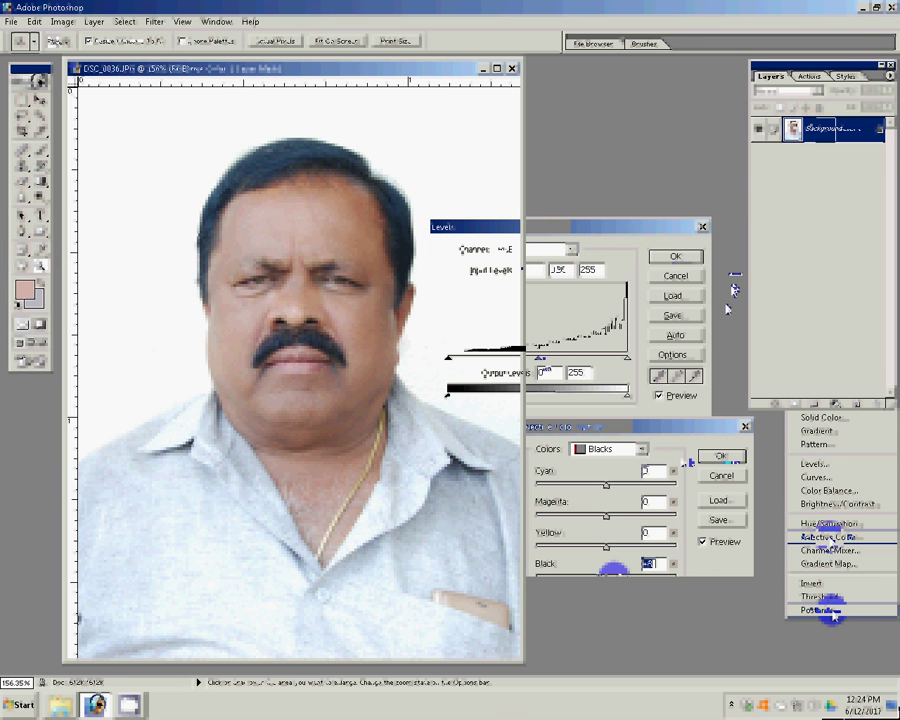
pyautogui.moveTo(540, 358); pyautogui.dragTo(548, 360)
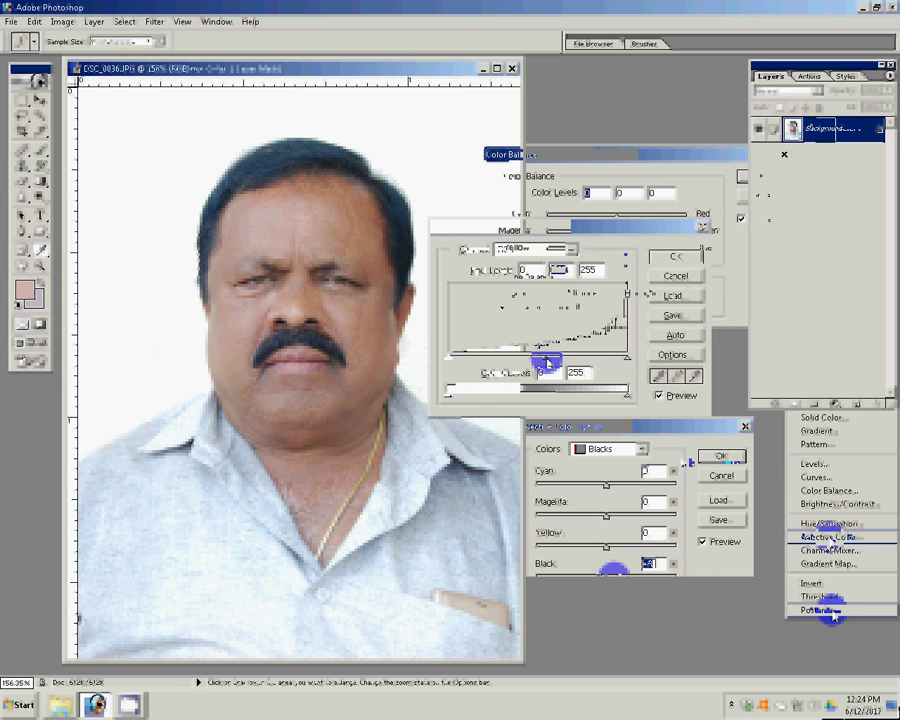
pyautogui.moveTo(616, 246); pyautogui.dragTo(610, 250)
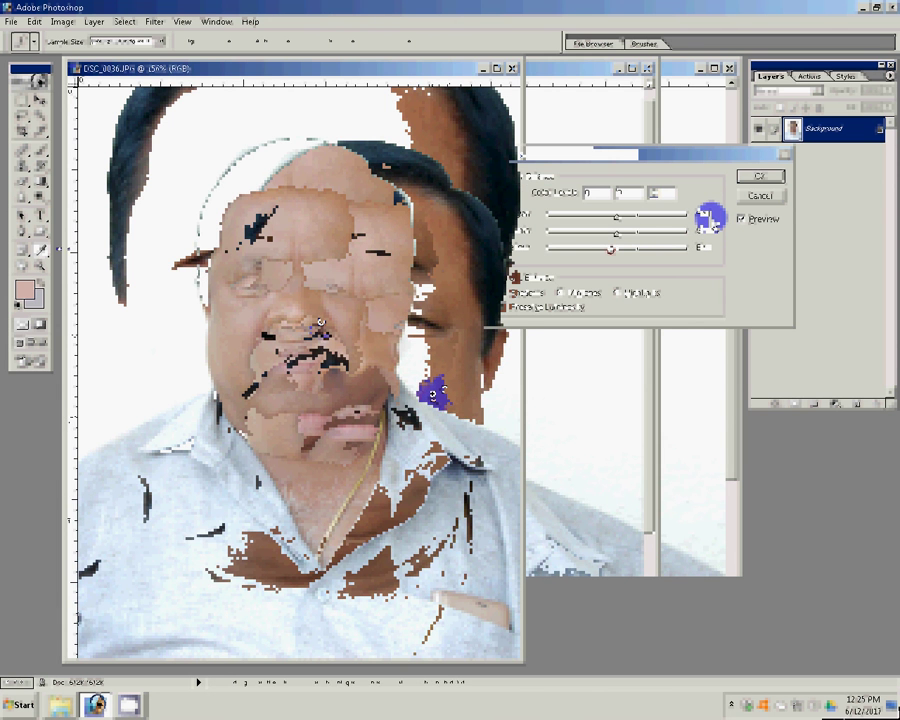
# Step: Apply the colour balance and soften the lips with a size-10 Blur brush
pyautogui.press('Return')
pyautogui.click(21, 198)
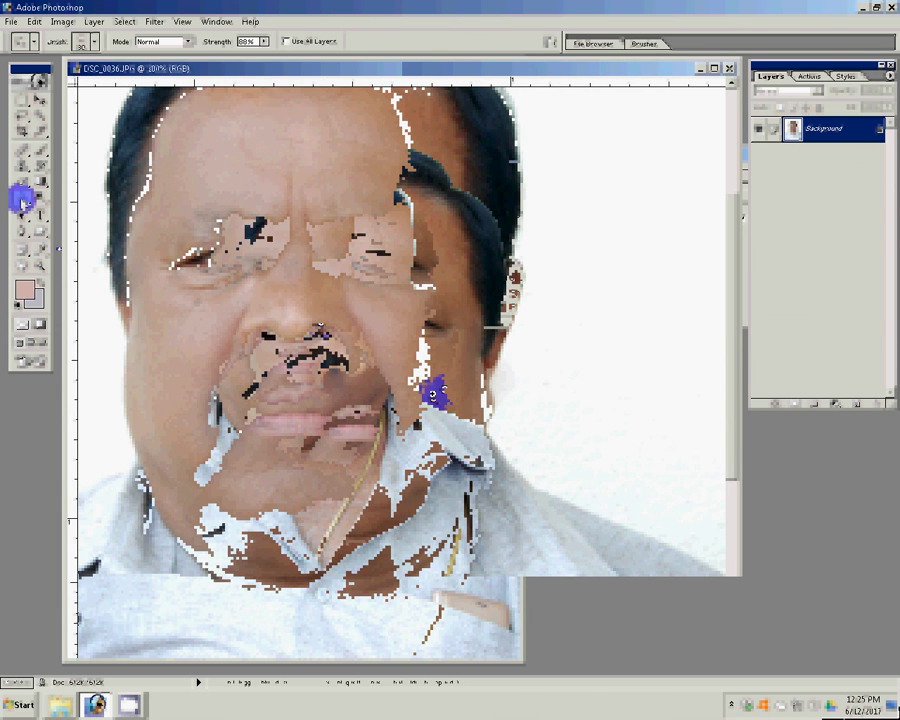
pyautogui.click(296, 392)
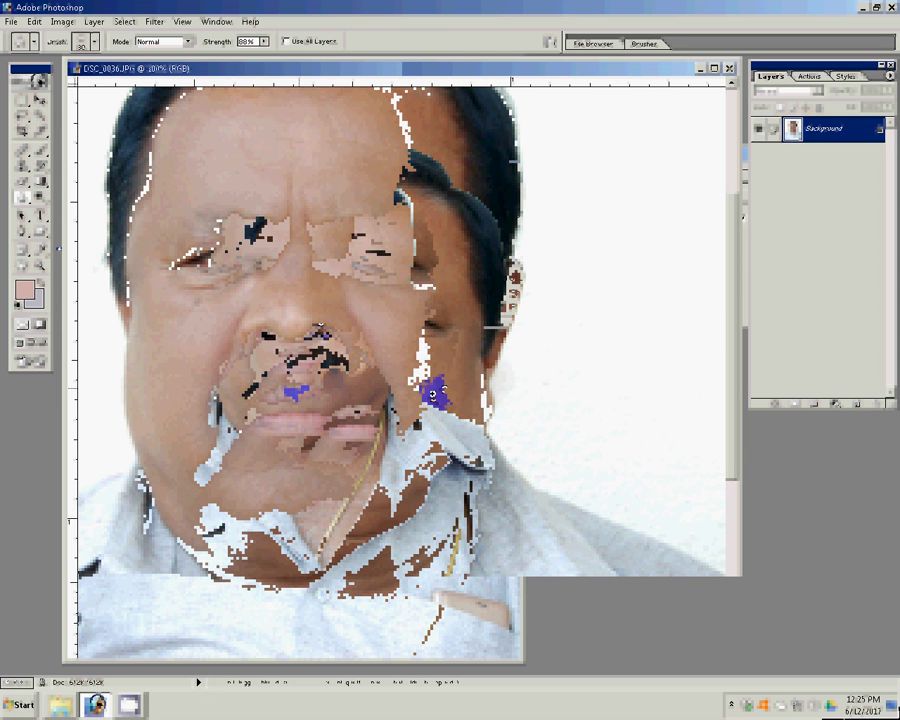
pyautogui.press('[')
pyautogui.press('[')
pyautogui.click(293, 424)
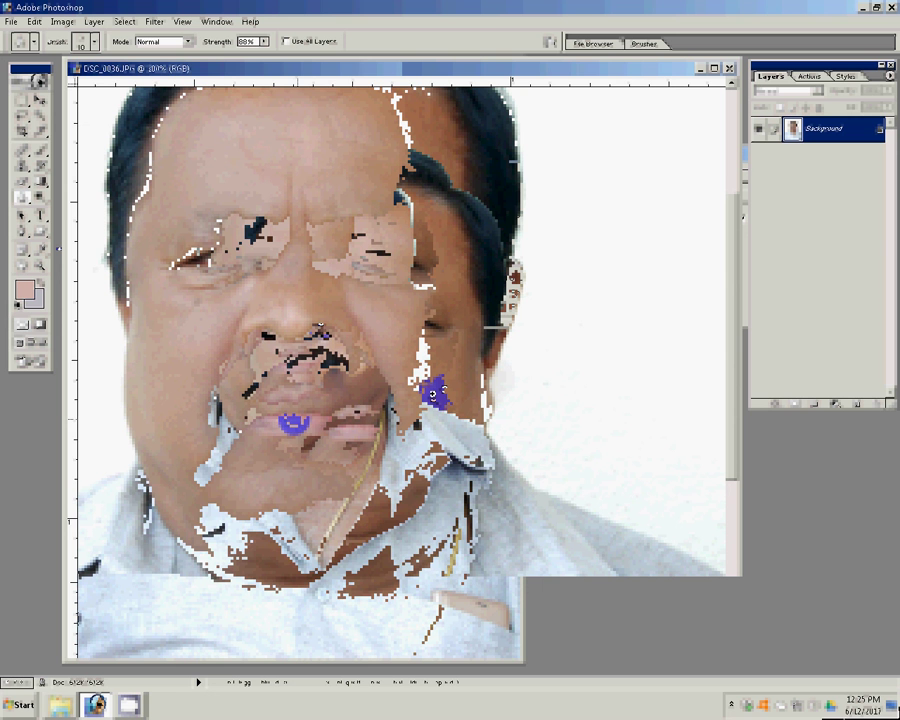
pyautogui.click(265, 427)
# Step: Clone clean skin over blemishes on the chin, cheek and forehead
pyautogui.press('s')
pyautogui.keyDown('alt'); pyautogui.click(239, 462); pyautogui.keyUp('alt')
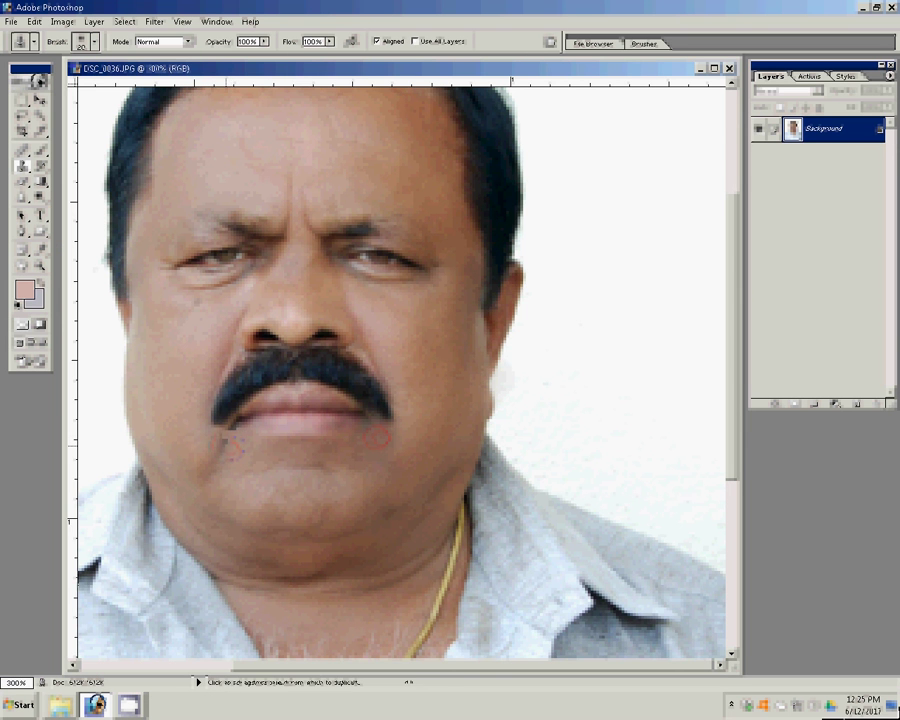
pyautogui.click(196, 316)
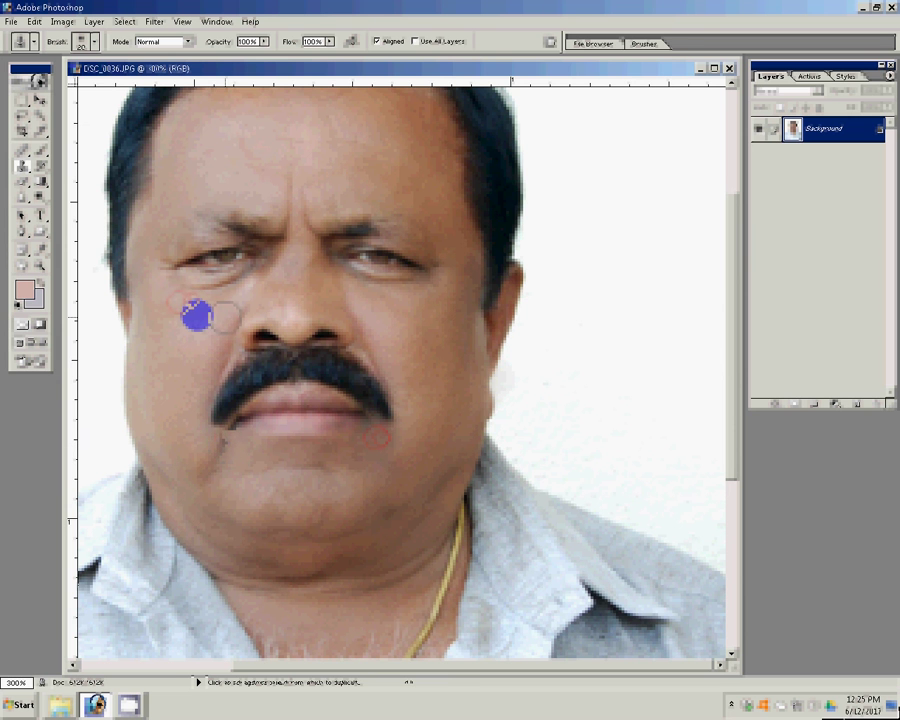
pyautogui.click(291, 196)
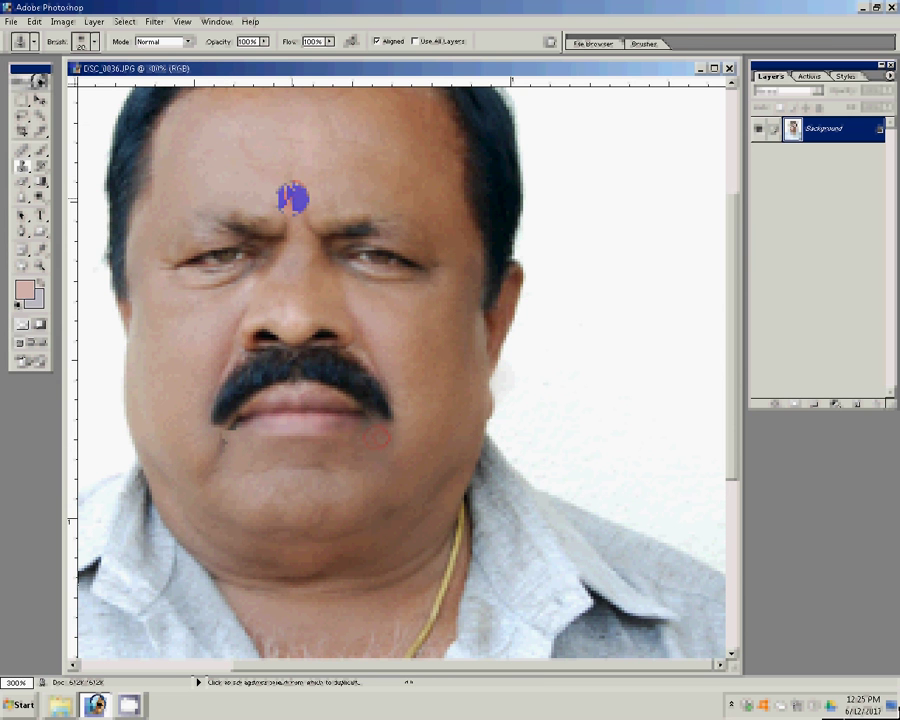
pyautogui.click(253, 152)
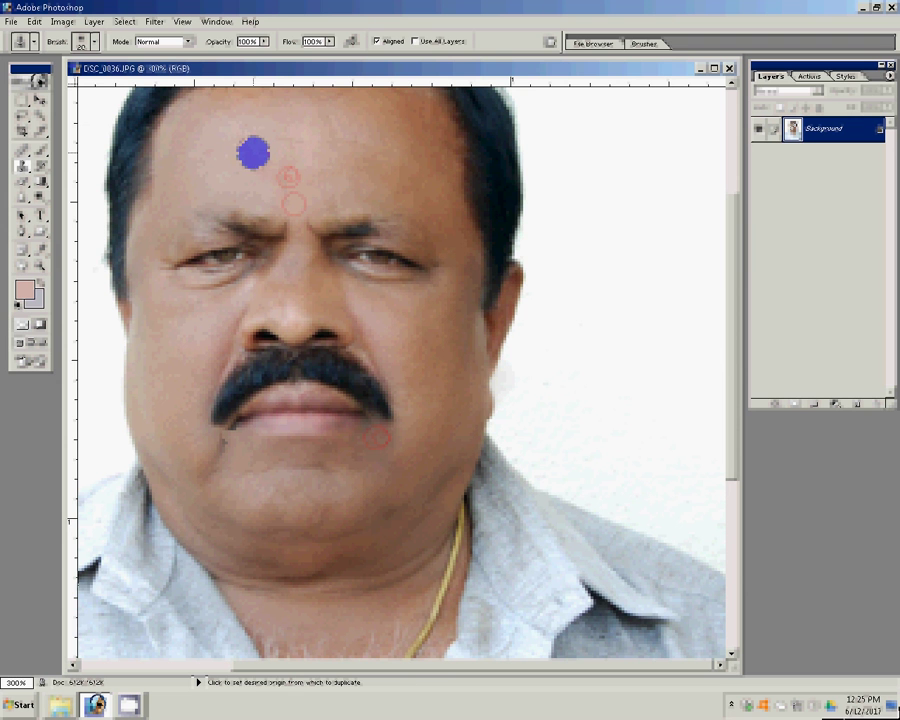
pyautogui.click(306, 141)
pyautogui.click(257, 144)
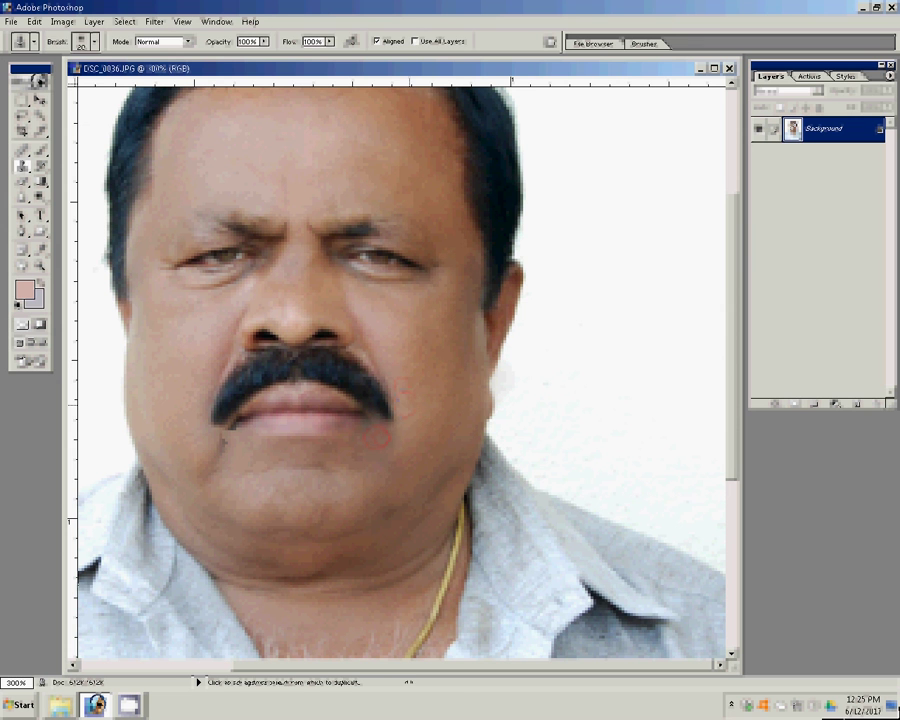
pyautogui.press('z')
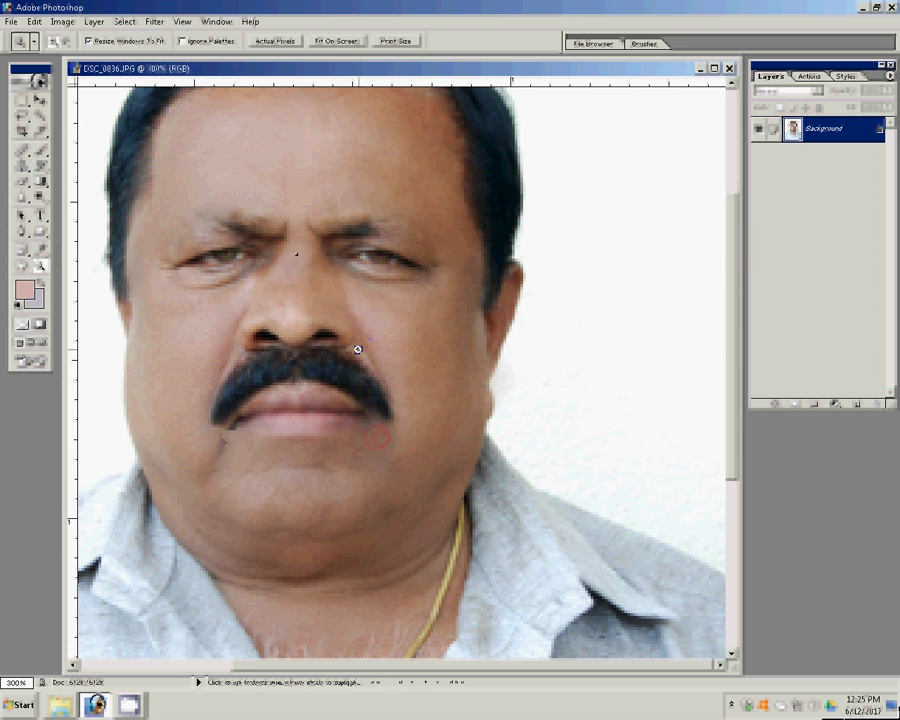
# Step: Fit the portrait on screen and play Action 1 to lay out eight print copies
pyautogui.click(340, 45)
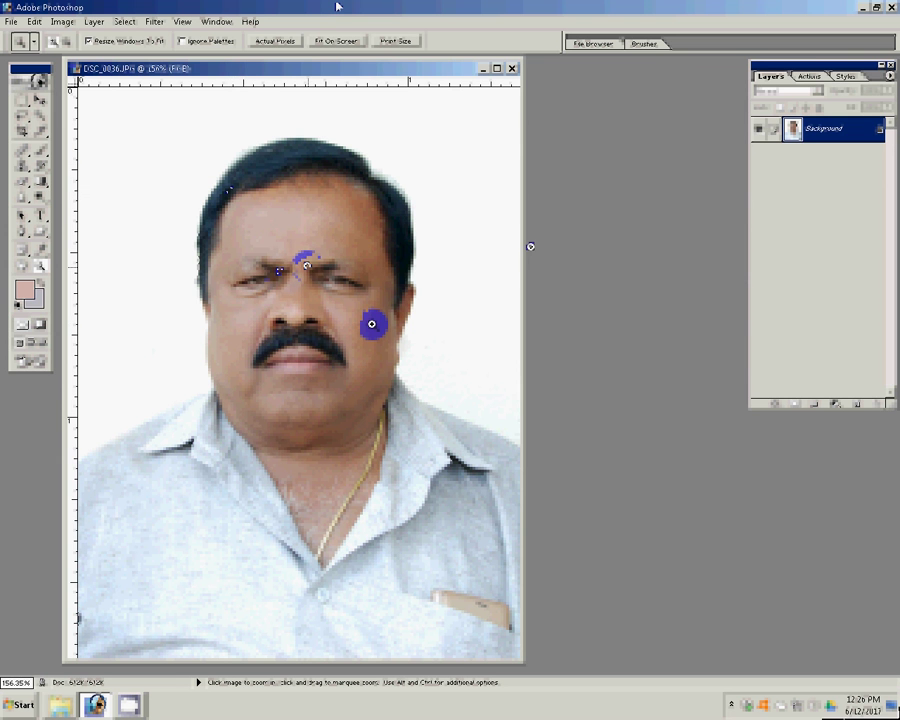
pyautogui.click(810, 76)
pyautogui.click(772, 283)
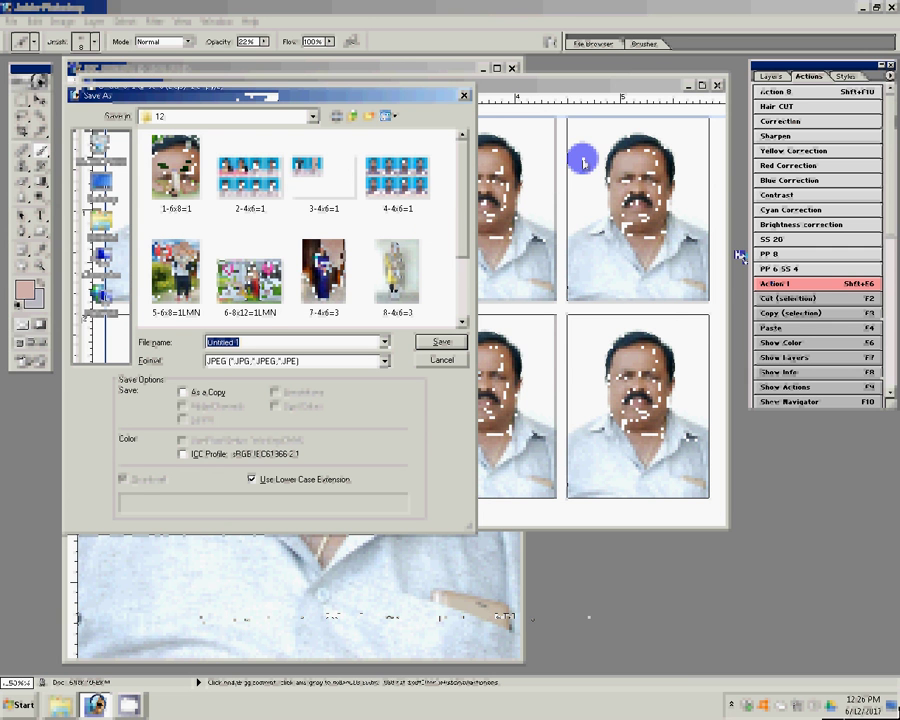
# Step: Create folder '2' and save the sheet inside it as a Quality 10 Maximum JPEG
pyautogui.click(370, 116)
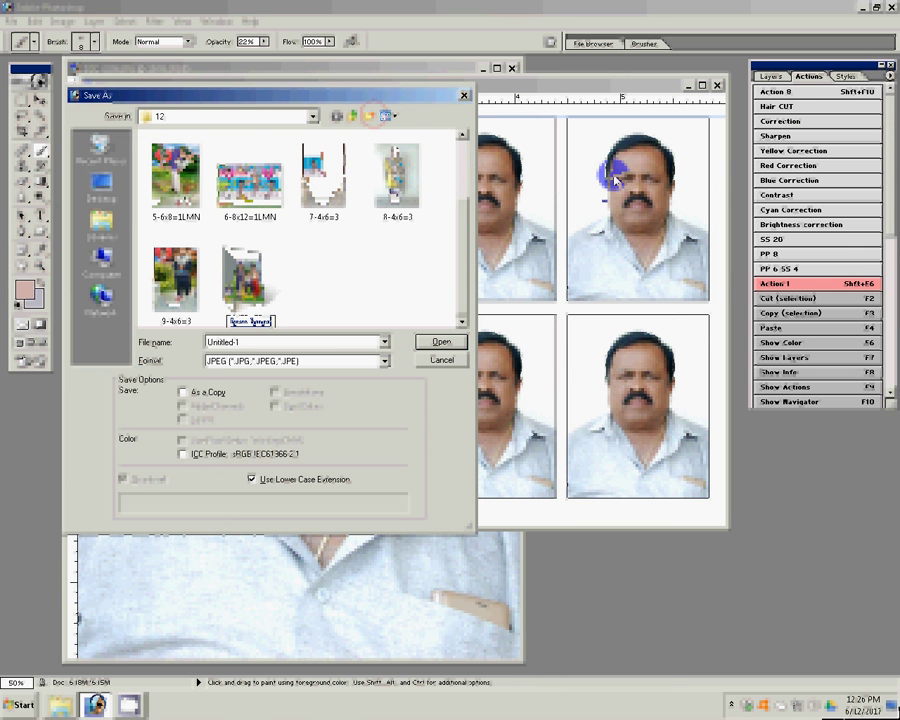
pyautogui.write('2')
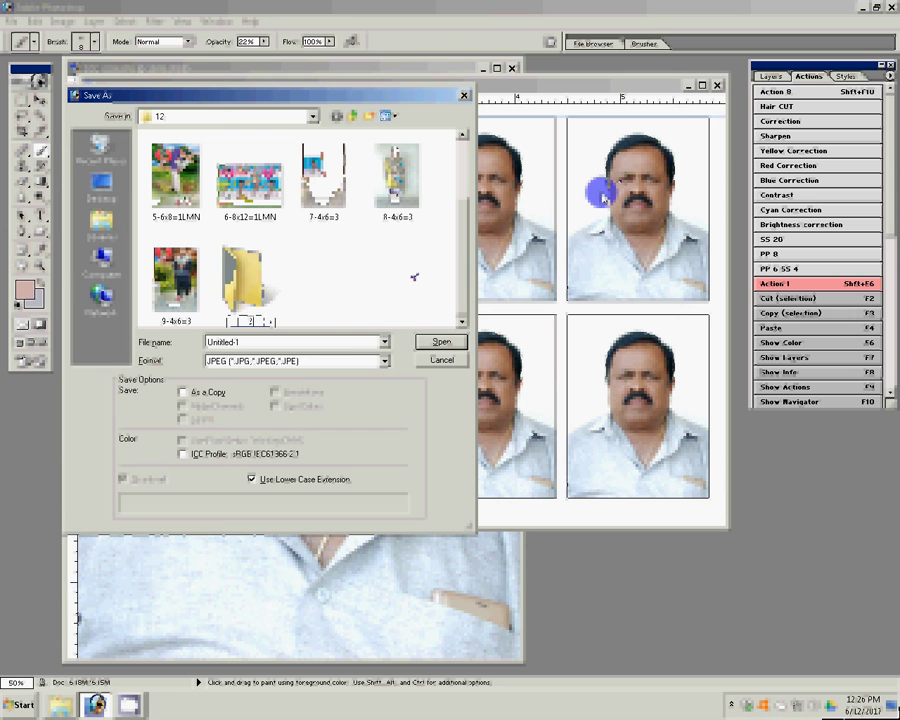
pyautogui.click(345, 341)
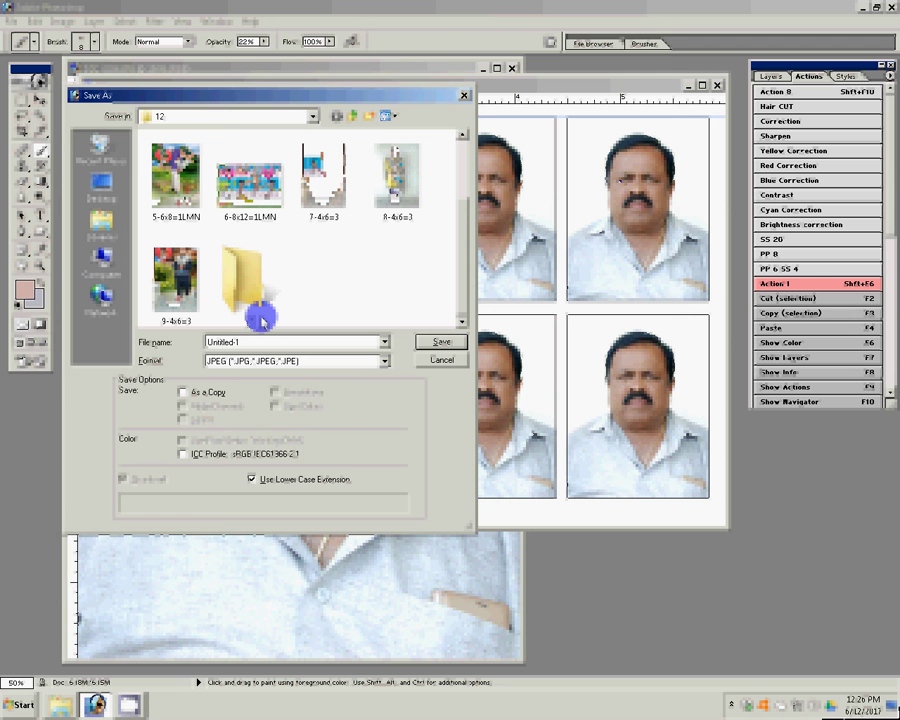
pyautogui.doubleClick(260, 318)
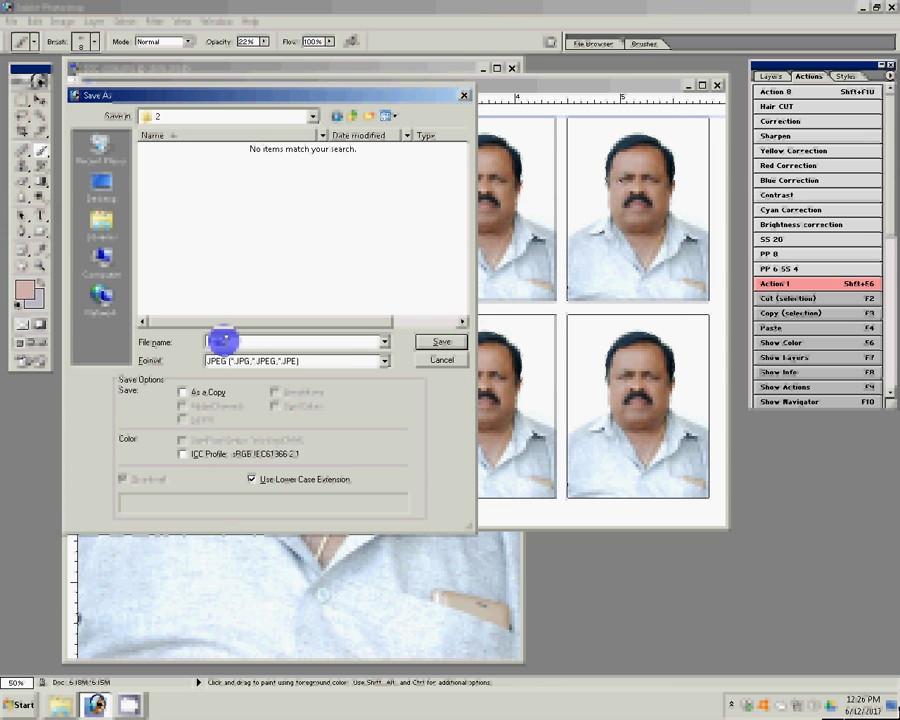
pyautogui.press('Return')
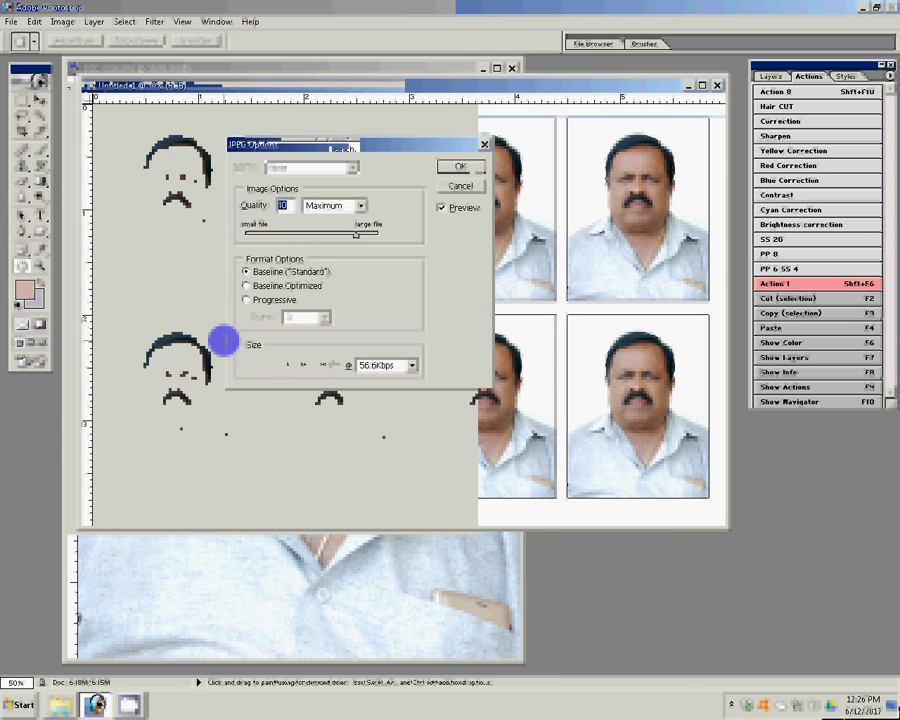
pyautogui.press('Return')
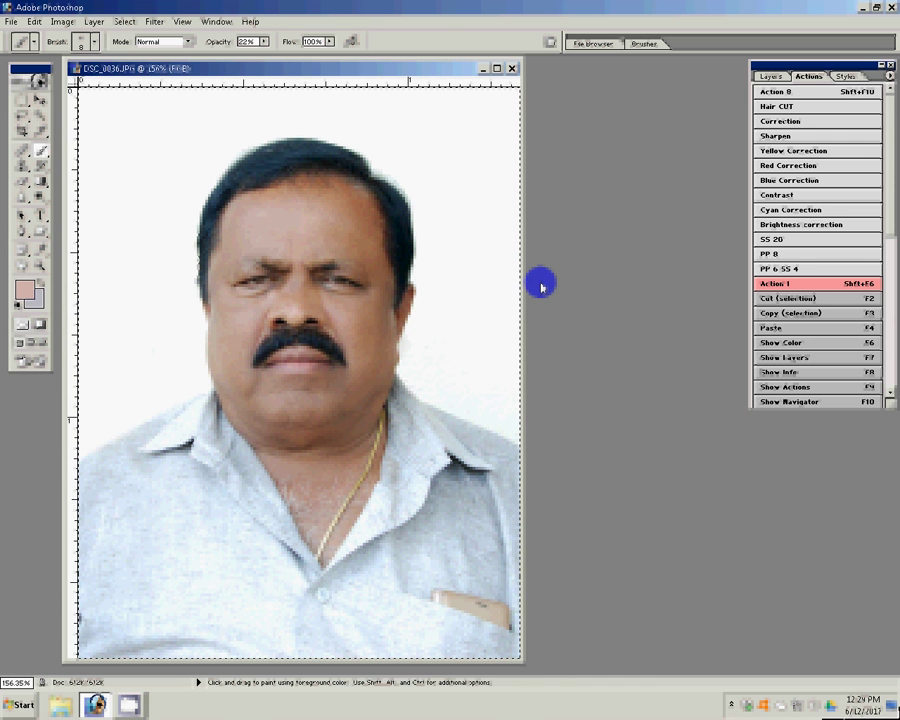
# Step: Switch to the Move tool and close the man's portrait document
pyautogui.press('s')
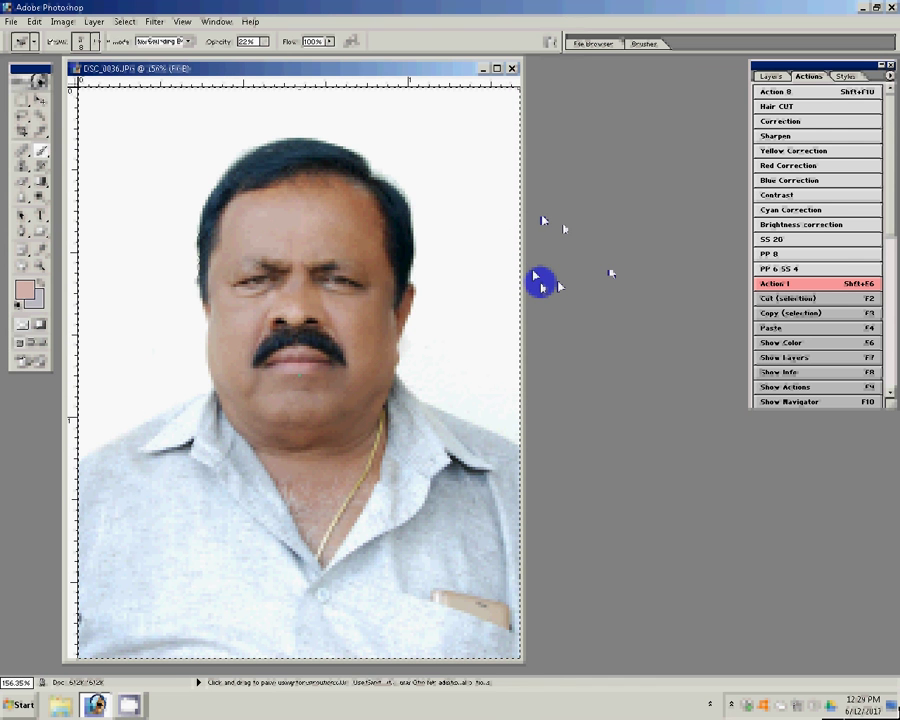
pyautogui.press('v')
pyautogui.click(511, 69)
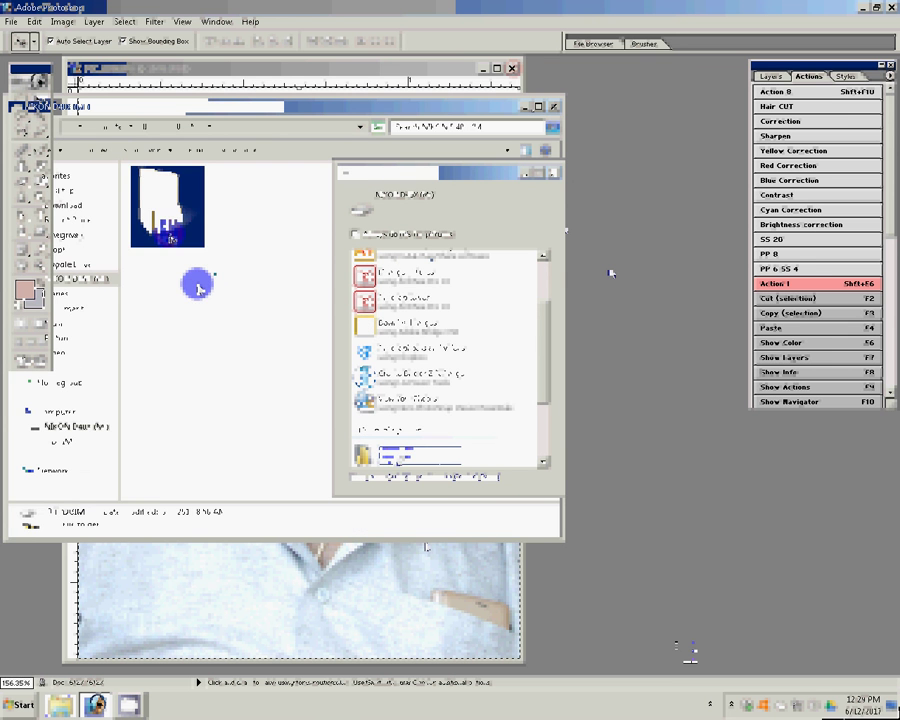
# Step: Open DSC_0093 and DSC_0091 from the camera's DCIM 100ND40X folder in Photoshop
pyautogui.press('Return')
pyautogui.press('Return')
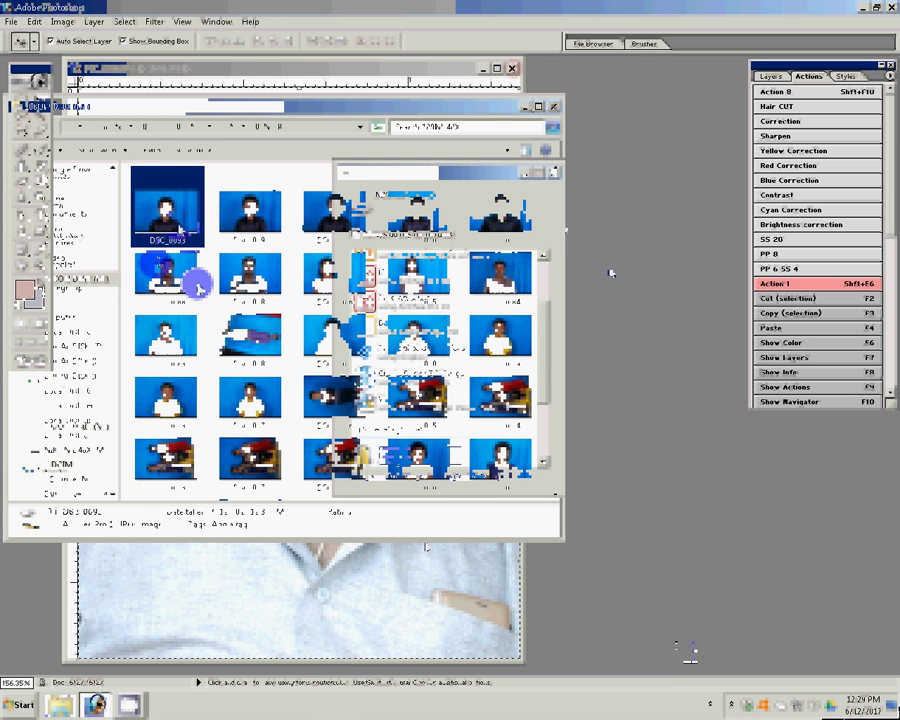
pyautogui.keyDown('ctrl'); pyautogui.click(350, 246); pyautogui.keyUp('ctrl')
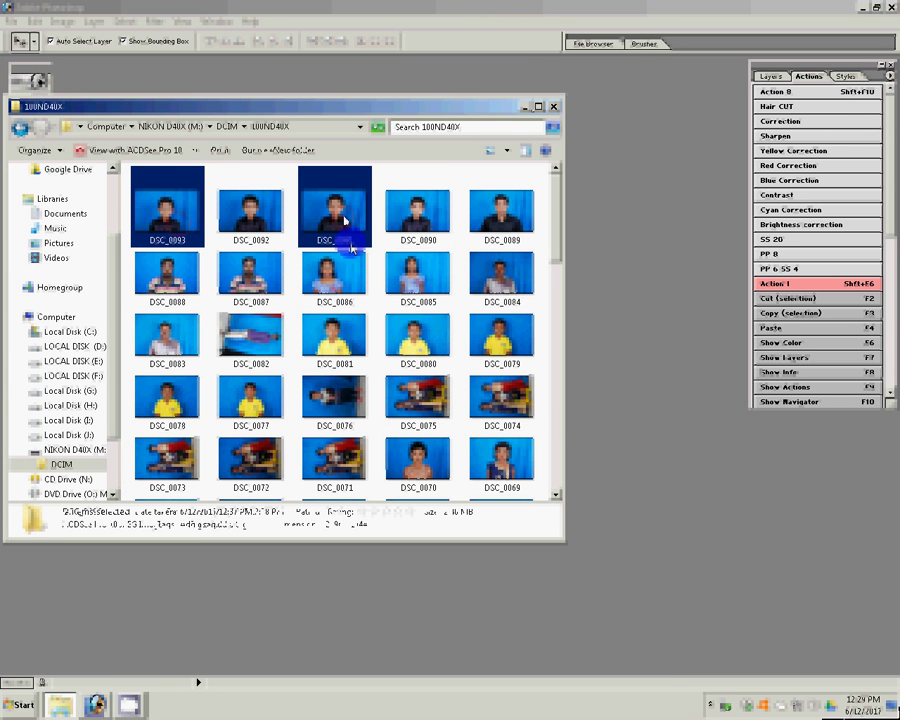
pyautogui.doubleClick(350, 246)
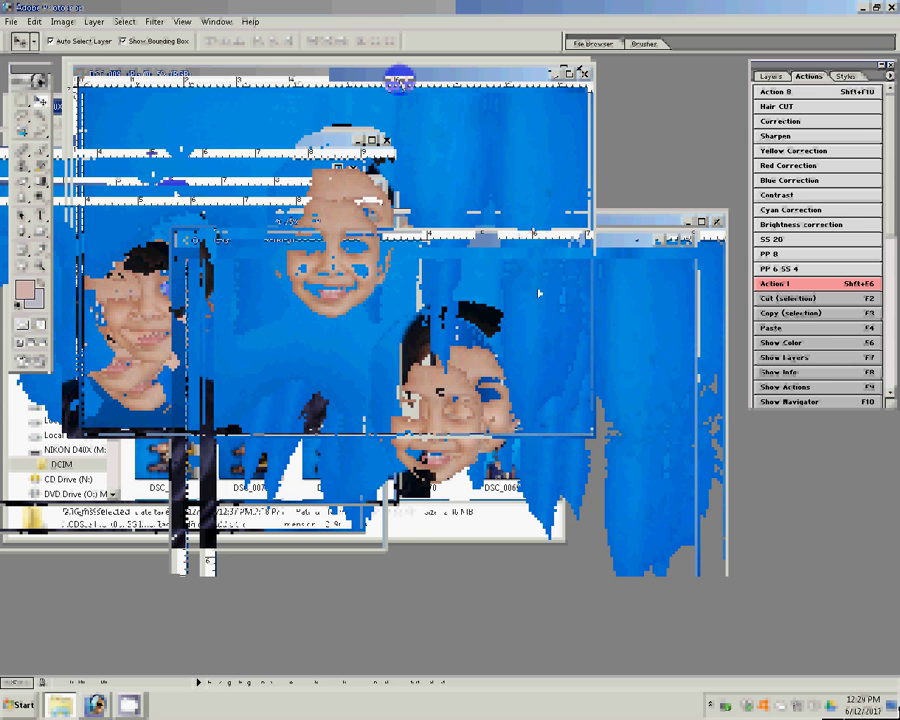
# Step: Set the Crop tool to 3.4 × 4.4 cm and fit the girl's photo on screen
pyautogui.press('c')
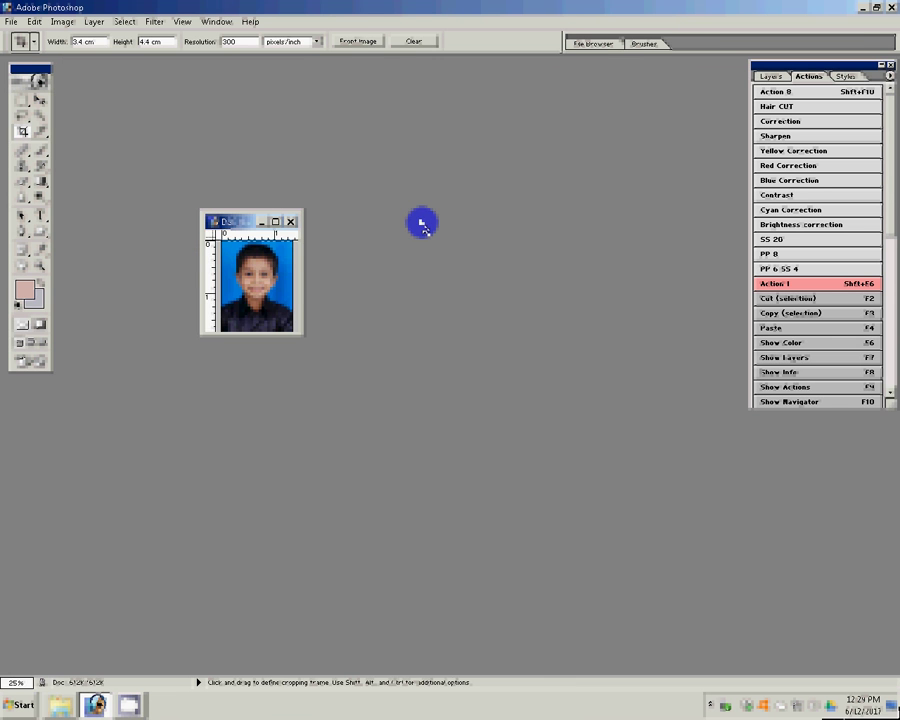
pyautogui.click(338, 41)
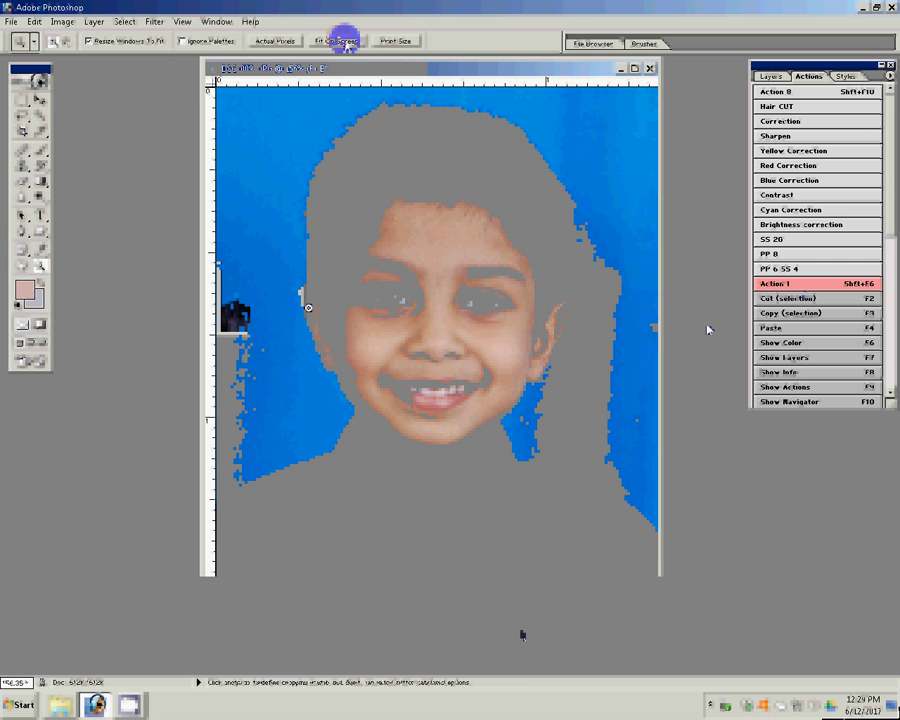
pyautogui.click(440, 318)
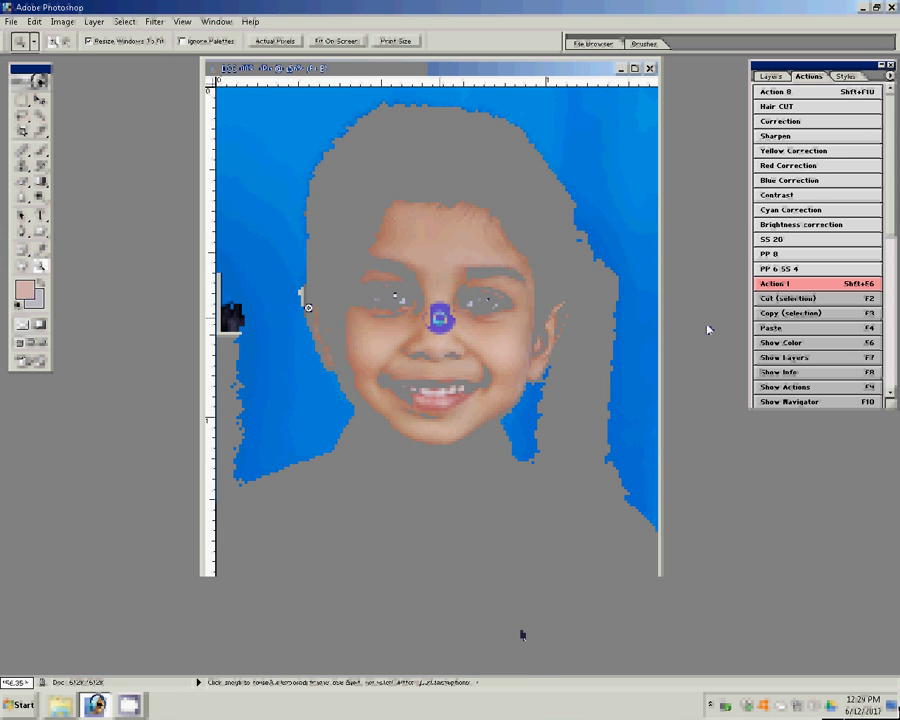
pyautogui.click(591, 267)
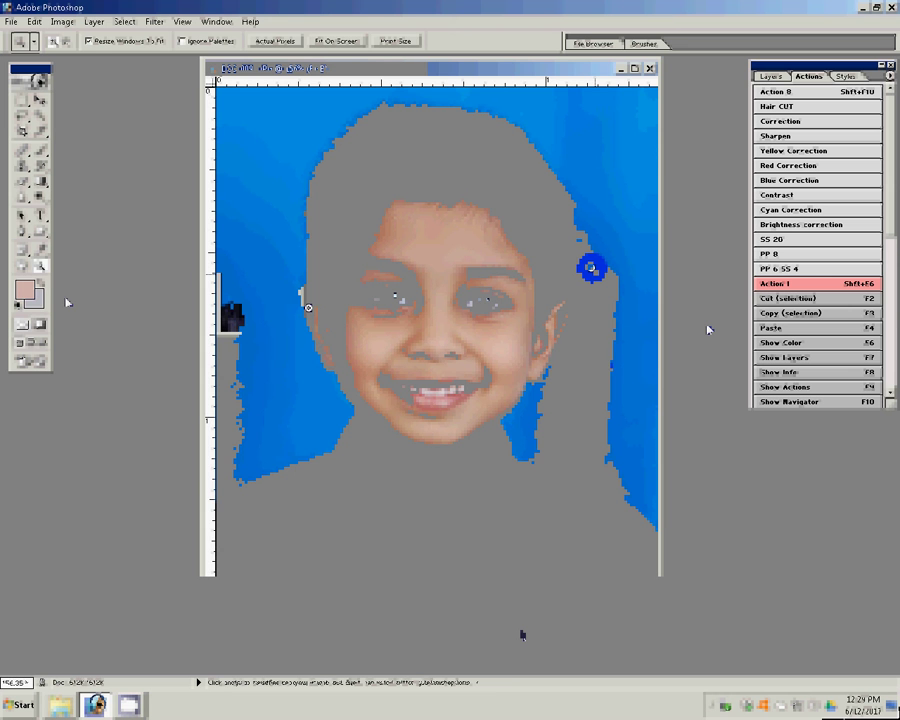
# Step: Blur the background along the girl's hair edge above her ear
pyautogui.click(21, 197)
pyautogui.click(231, 333)
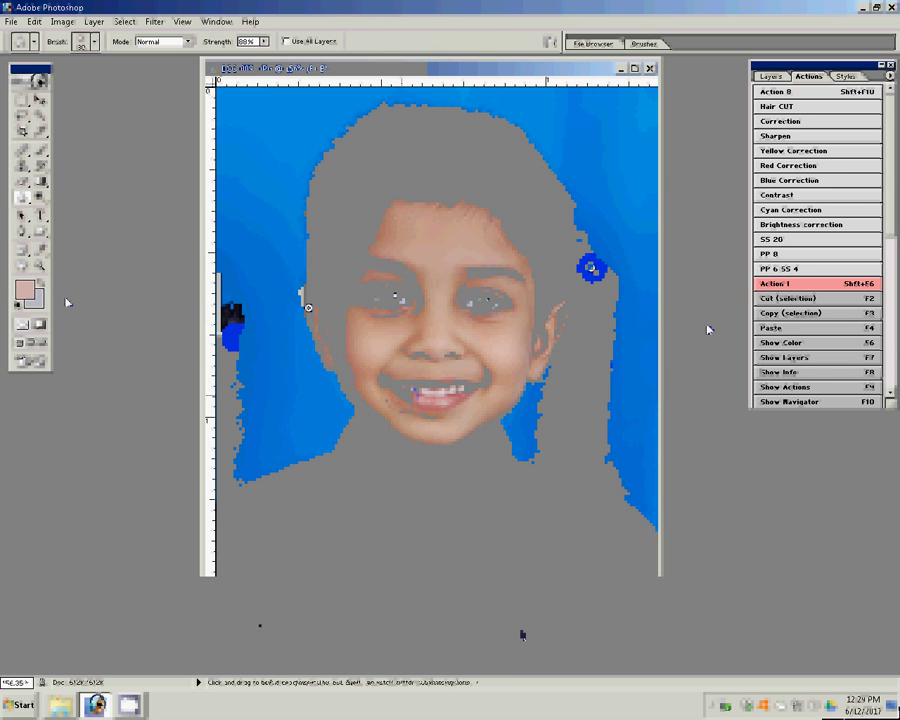
pyautogui.click(605, 240)
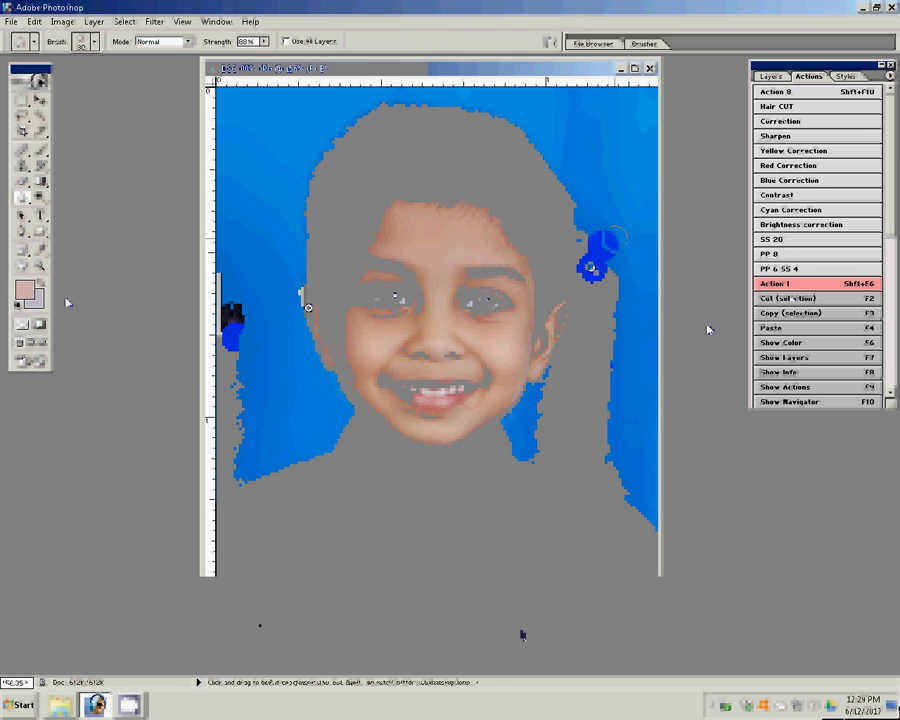
pyautogui.click(343, 325)
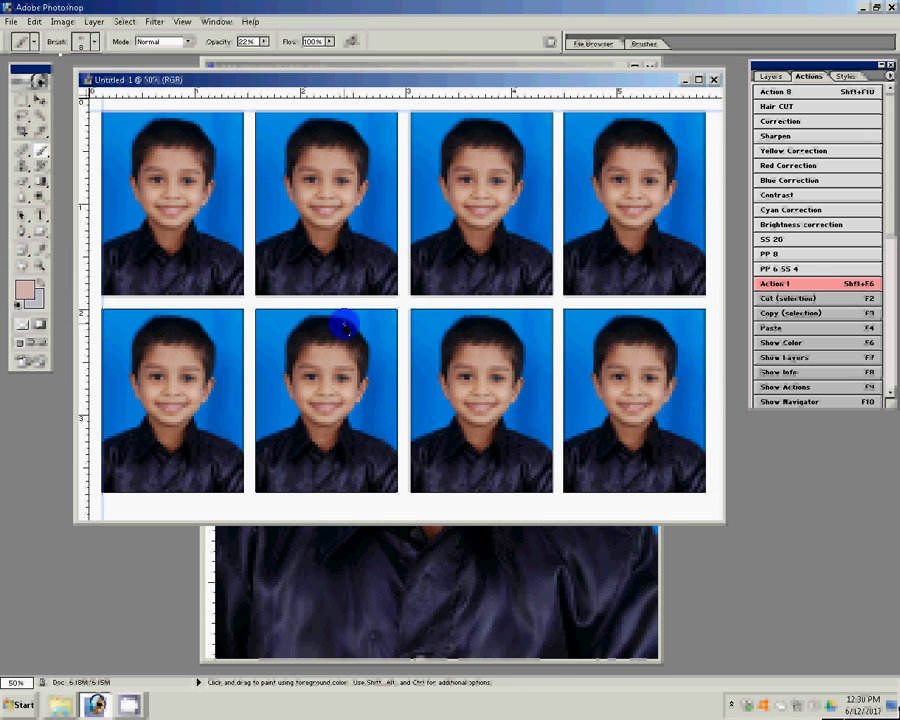
# Step: Rotate the eight-portrait sheet's canvas 90° and open Print with Preview
pyautogui.click(60, 22)
pyautogui.moveTo(72, 149)
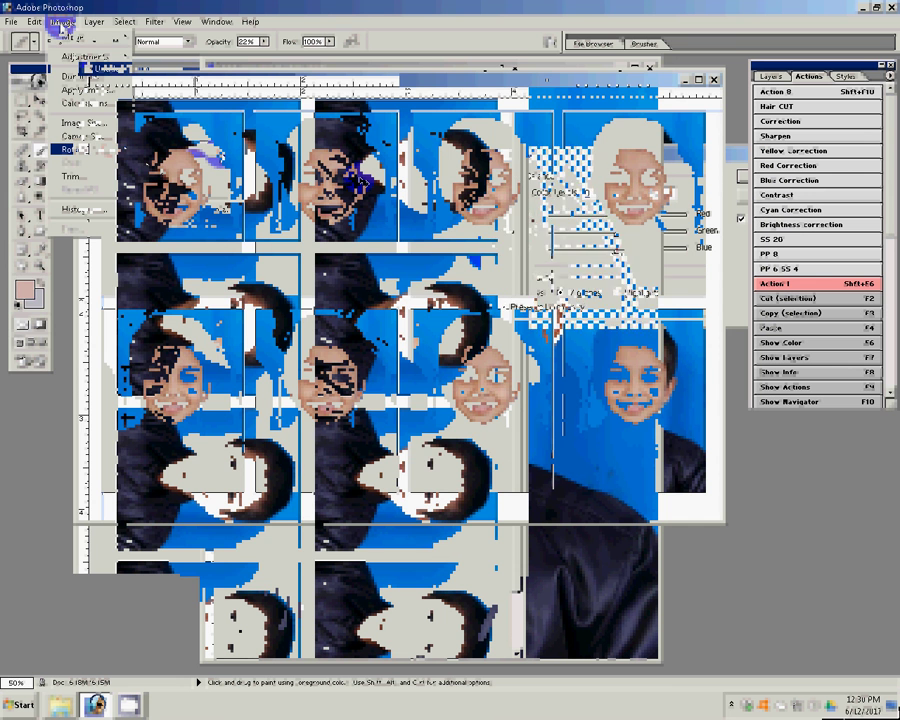
pyautogui.click(11, 22)
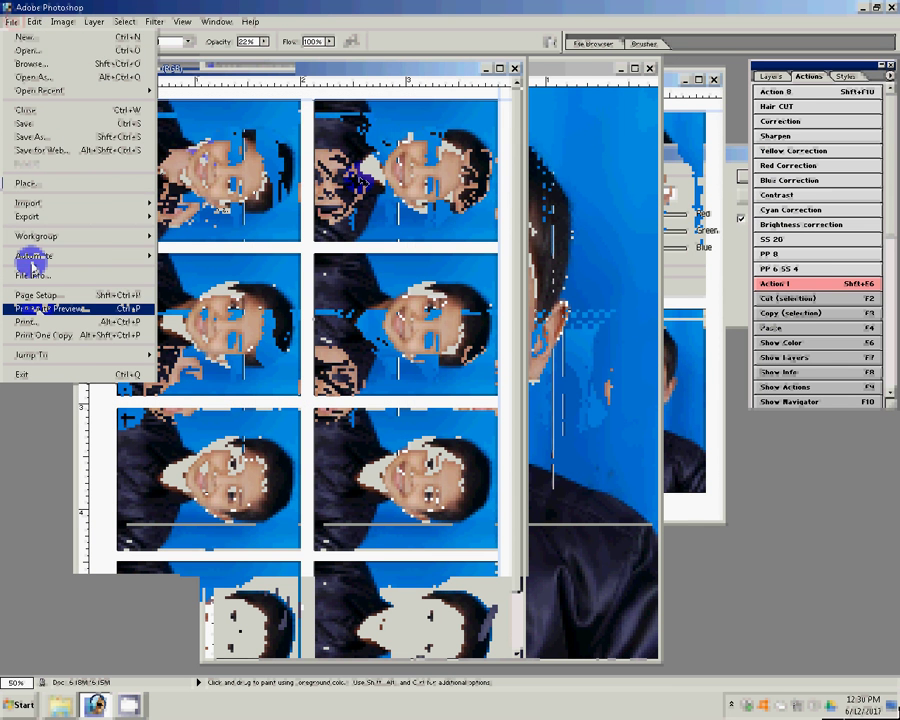
pyautogui.click(40, 308)
# Step: Print the sideways sheet on the HiTi S420, then close the Untitled-1 sheet window
pyautogui.press('Return')
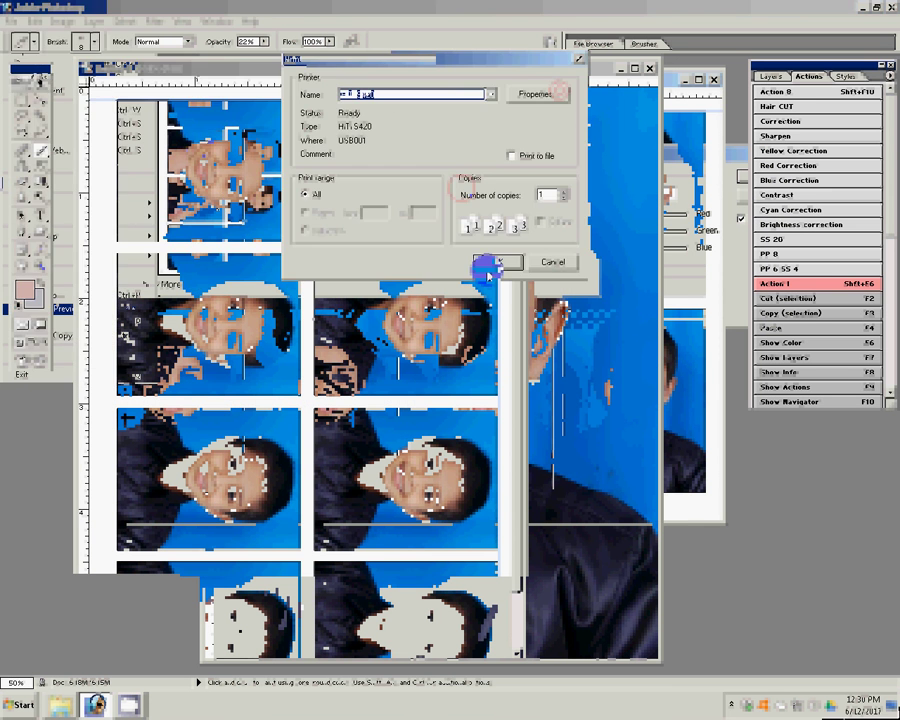
pyautogui.click(482, 261)
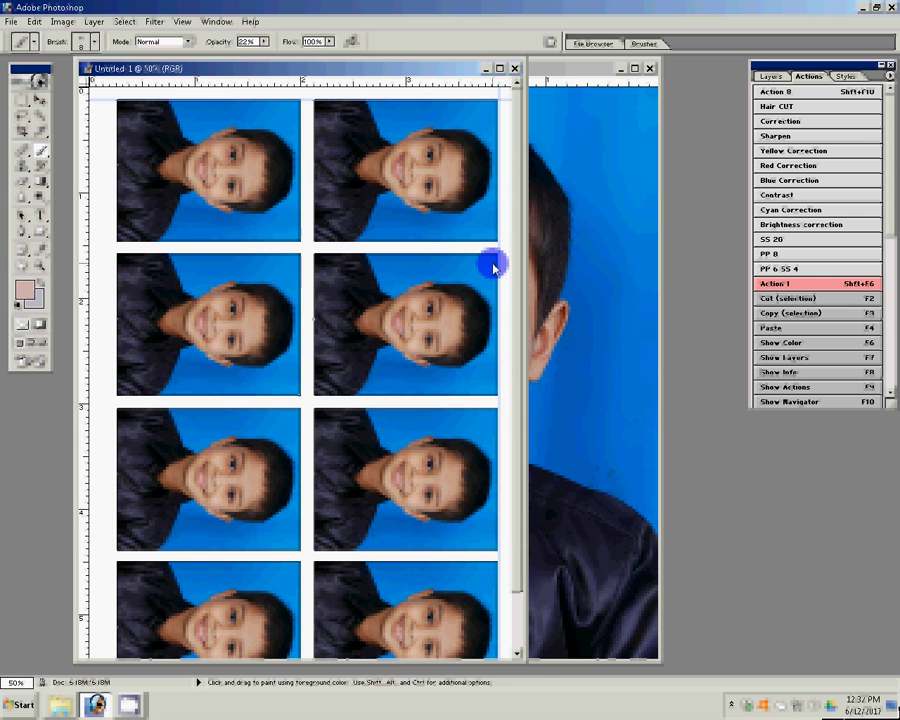
pyautogui.click(515, 69)
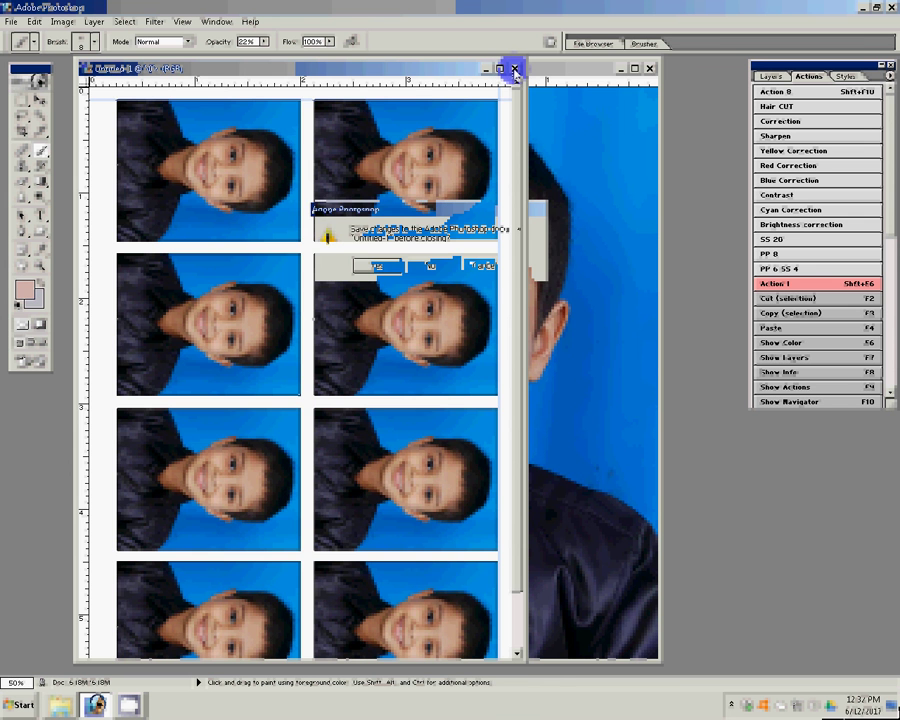